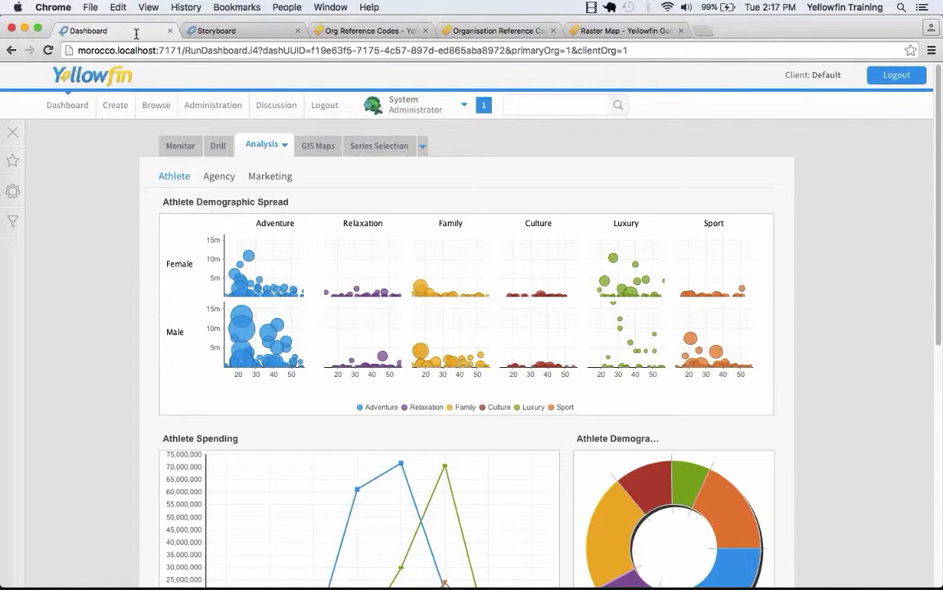
- Open the Ski Team (Org Ref Code) view from the Ski Team folder in the Admin Console's Views list
{"action": "mouse_move", "coordinate": [188, 92]}
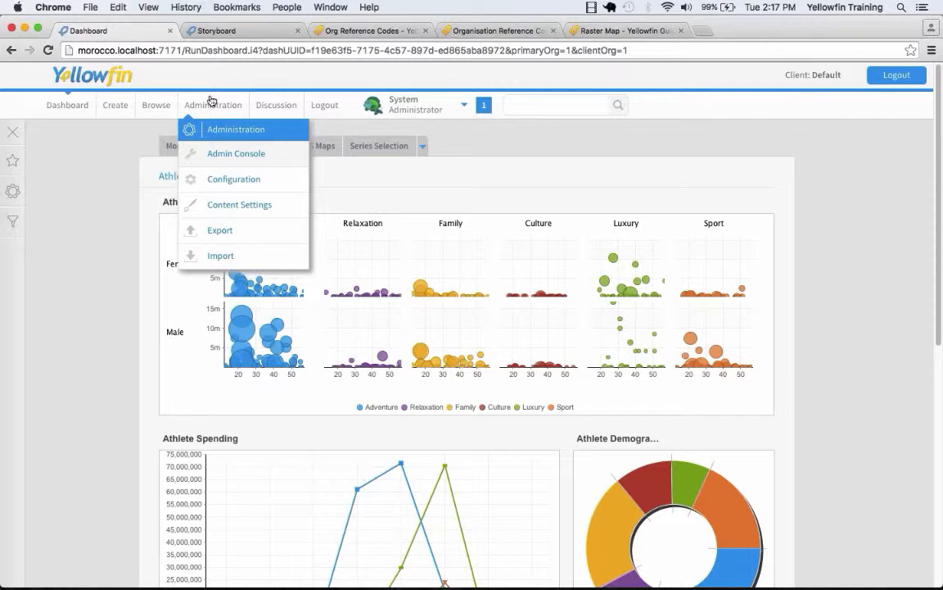
{"action": "left_click", "coordinate": [282, 163]}
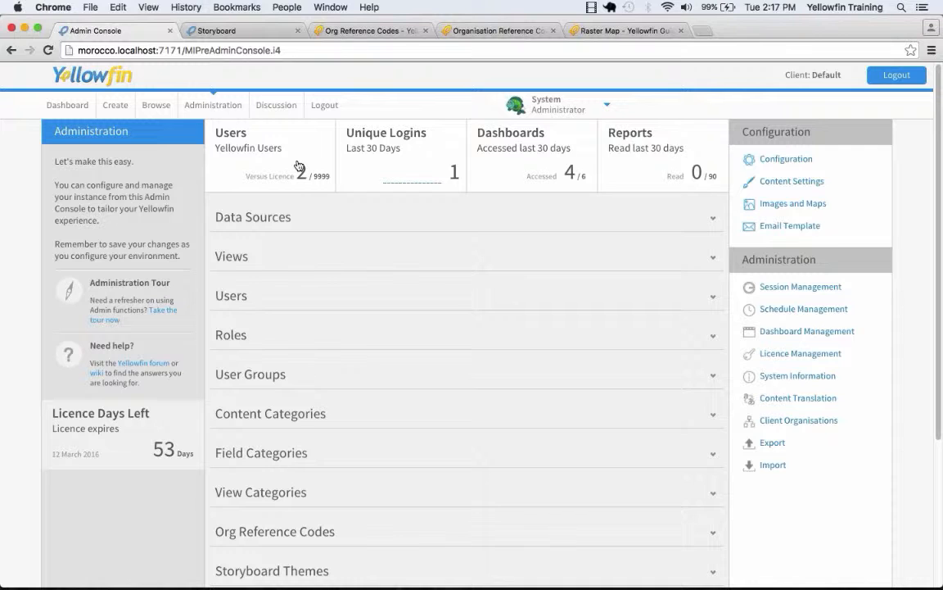
{"action": "left_click", "coordinate": [247, 259]}
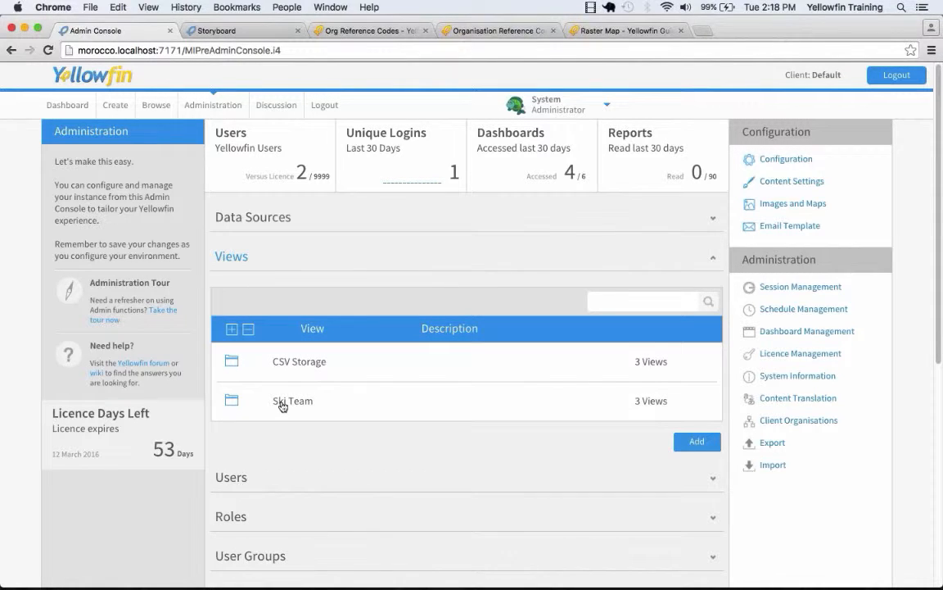
{"action": "left_click", "coordinate": [290, 407]}
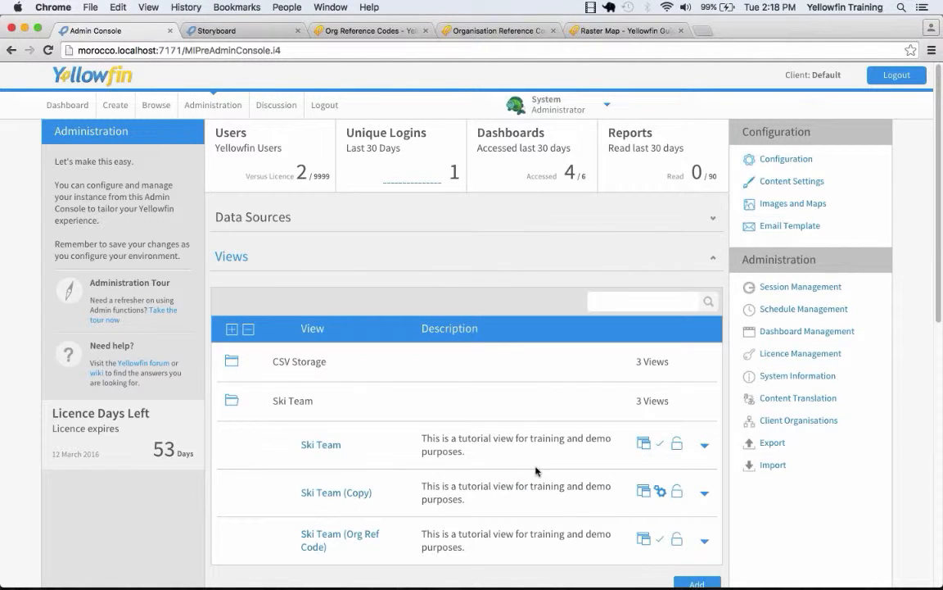
{"action": "left_click", "coordinate": [347, 538]}
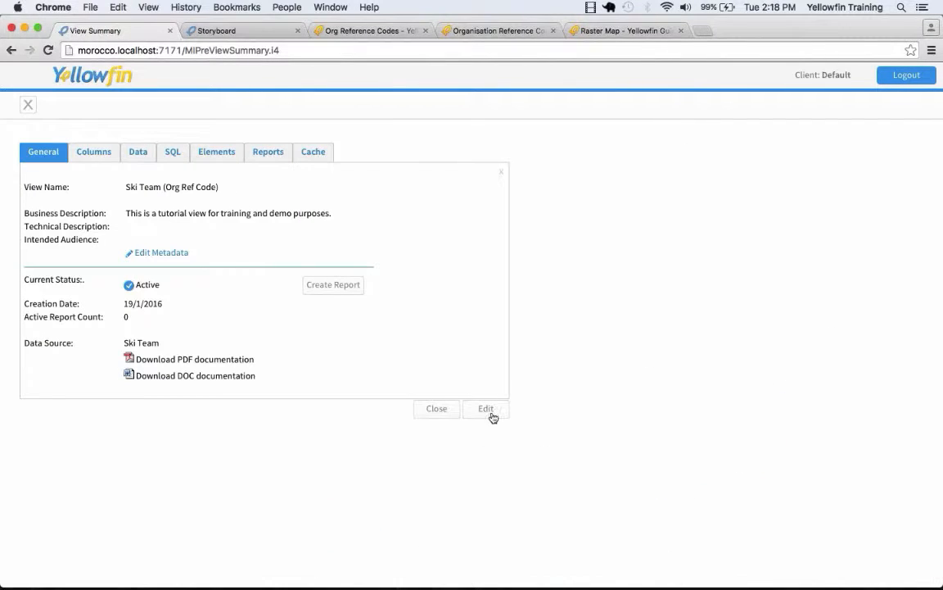
- Start editing the Ski Team (Org Ref Code) view using the Edit Existing edit type
{"action": "left_click", "coordinate": [492, 414]}
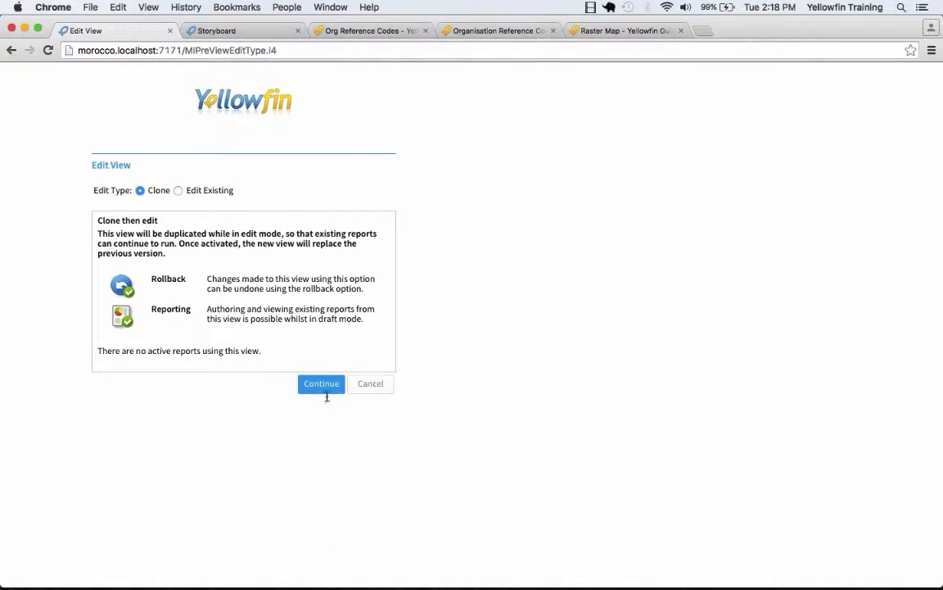
{"action": "left_click", "coordinate": [217, 190]}
{"action": "left_click", "coordinate": [304, 370]}
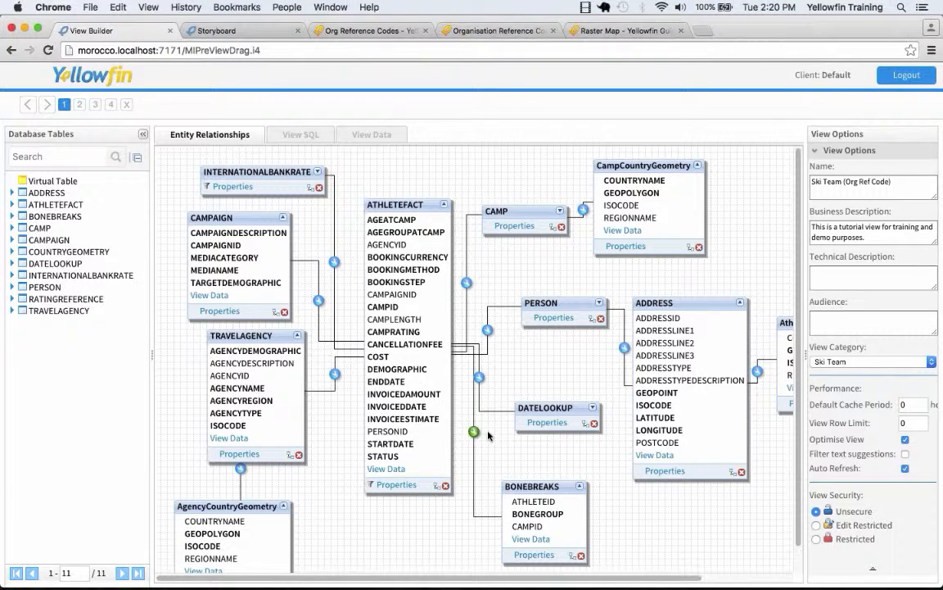
- Open the view's fields and set the Athlete category's Gender field format to Org Ref Code
{"action": "left_click", "coordinate": [80, 105]}
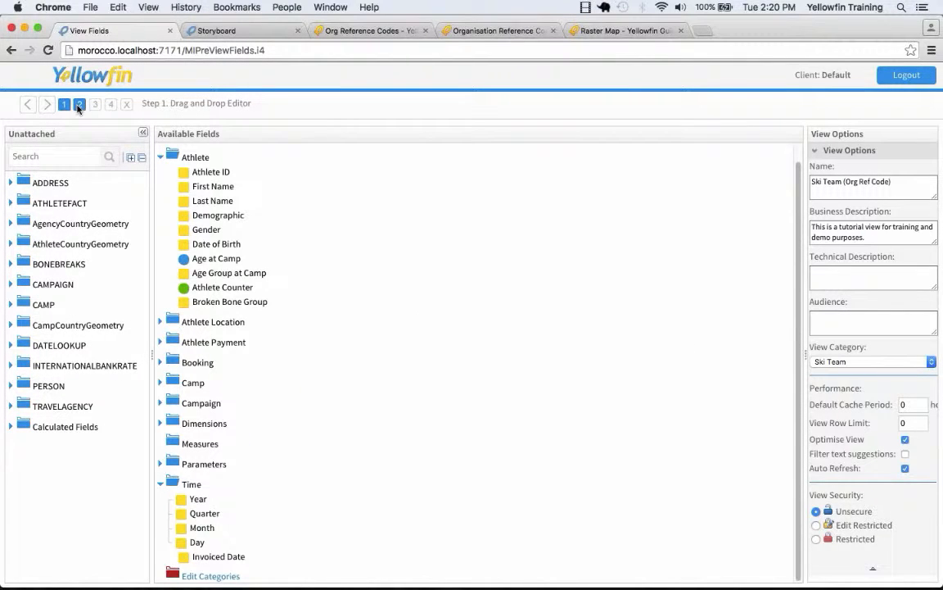
{"action": "left_click", "coordinate": [78, 106]}
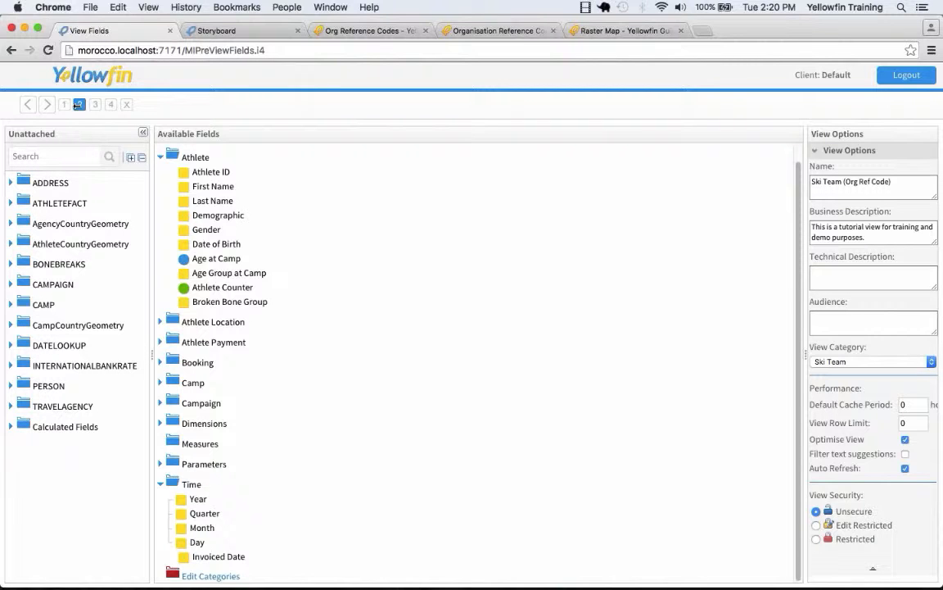
{"action": "left_click", "coordinate": [77, 104]}
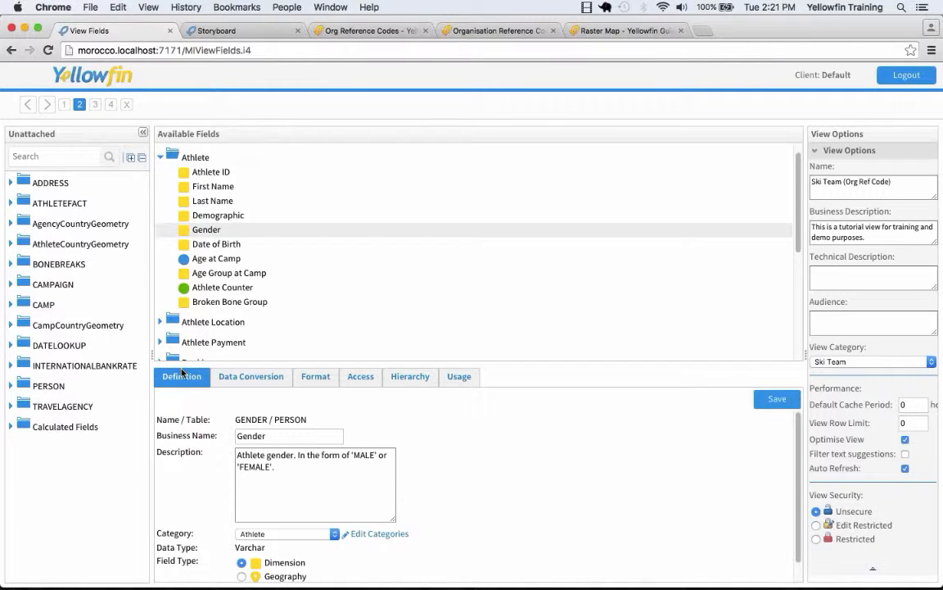
{"action": "left_click", "coordinate": [319, 378]}
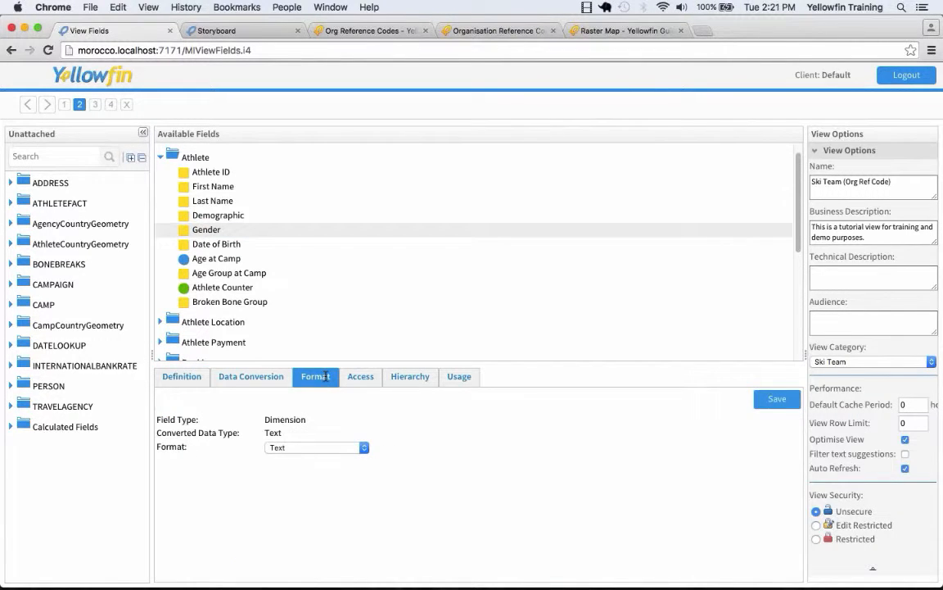
{"action": "left_click", "coordinate": [317, 448]}
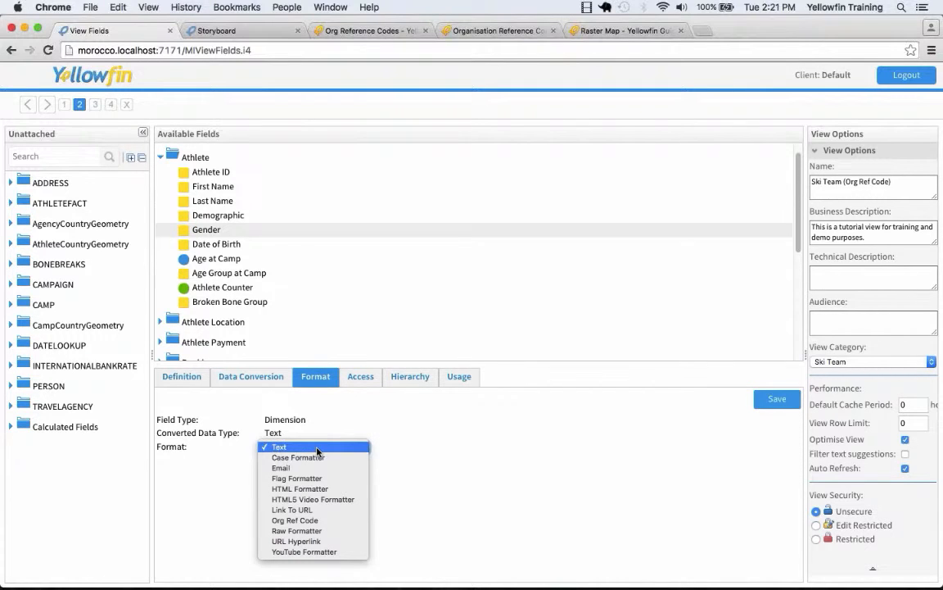
{"action": "left_click", "coordinate": [329, 521]}
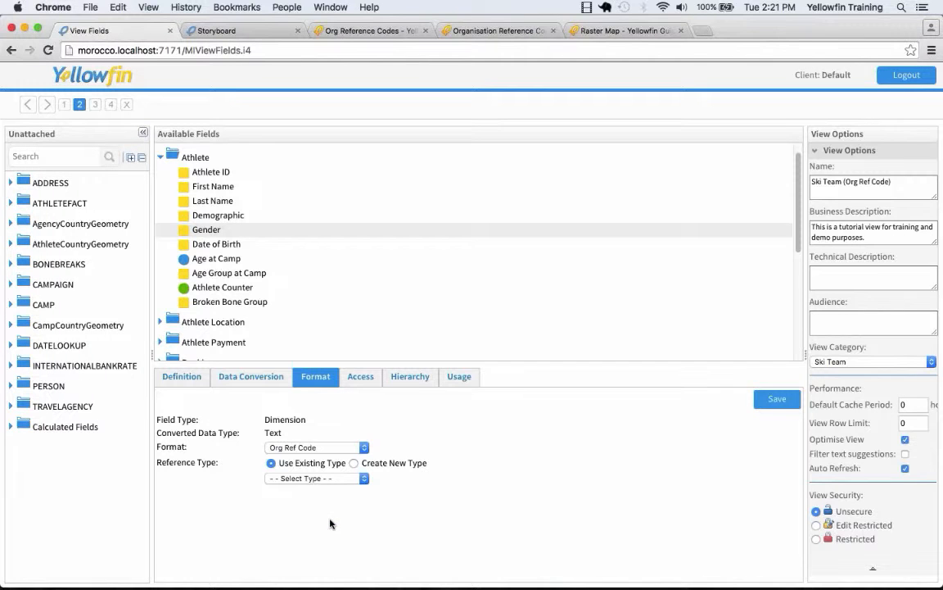
- Create a new reference type for Gender, pre-populated from the database, and name it Youth Gender
{"action": "left_click", "coordinate": [354, 464]}
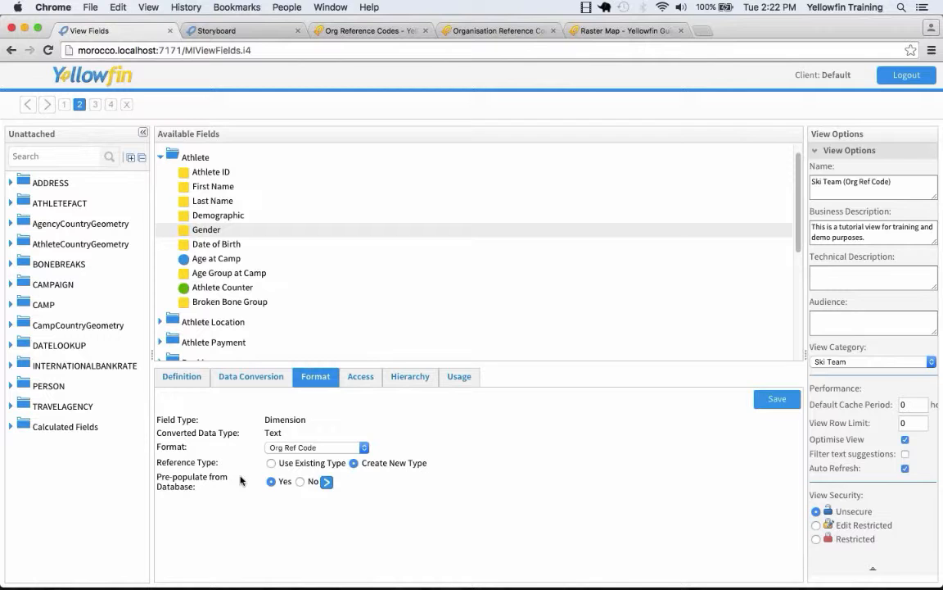
{"action": "left_click", "coordinate": [327, 481]}
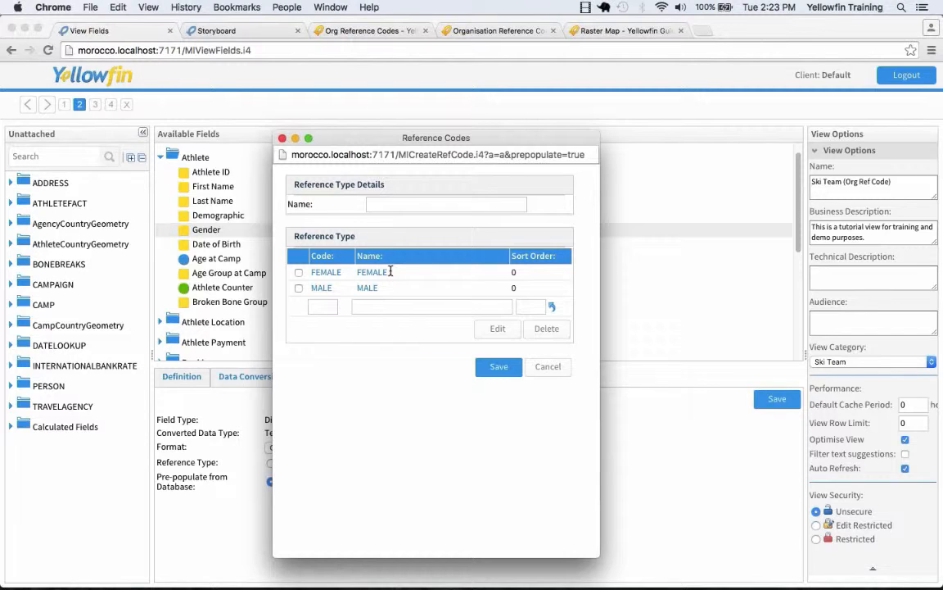
{"action": "left_click", "coordinate": [390, 204]}
{"action": "type", "text": "Youth"}
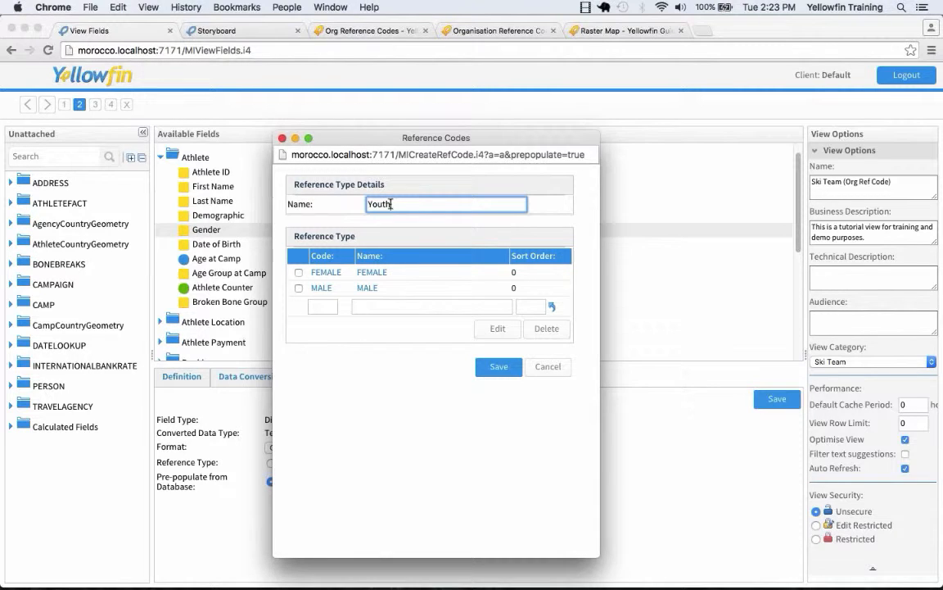
{"action": "type", "text": "Gender"}
{"action": "left_click", "coordinate": [391, 204]}
{"action": "left_click", "coordinate": [354, 320]}
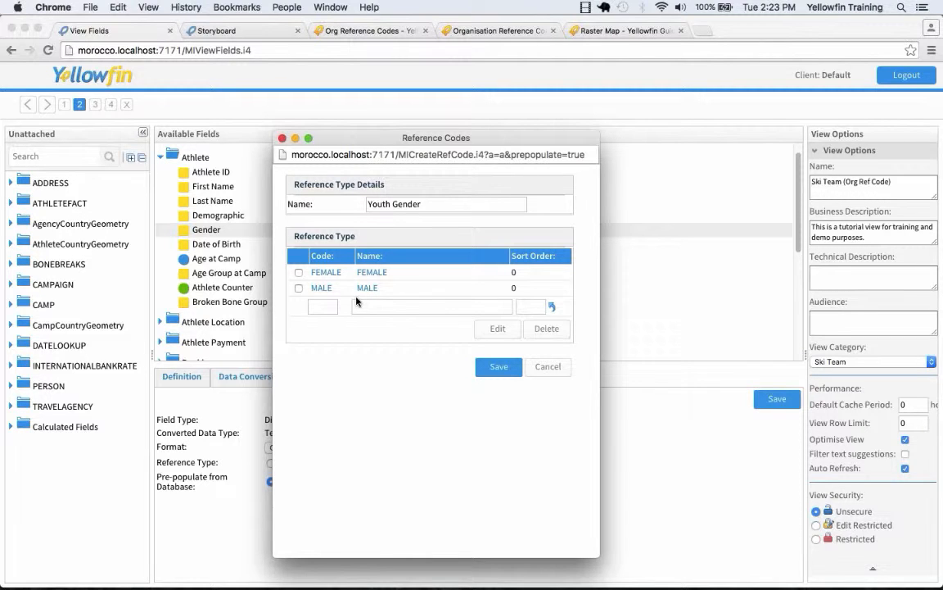
- Set the display name of the FEMALE reference code to Girls
{"action": "left_click", "coordinate": [331, 273]}
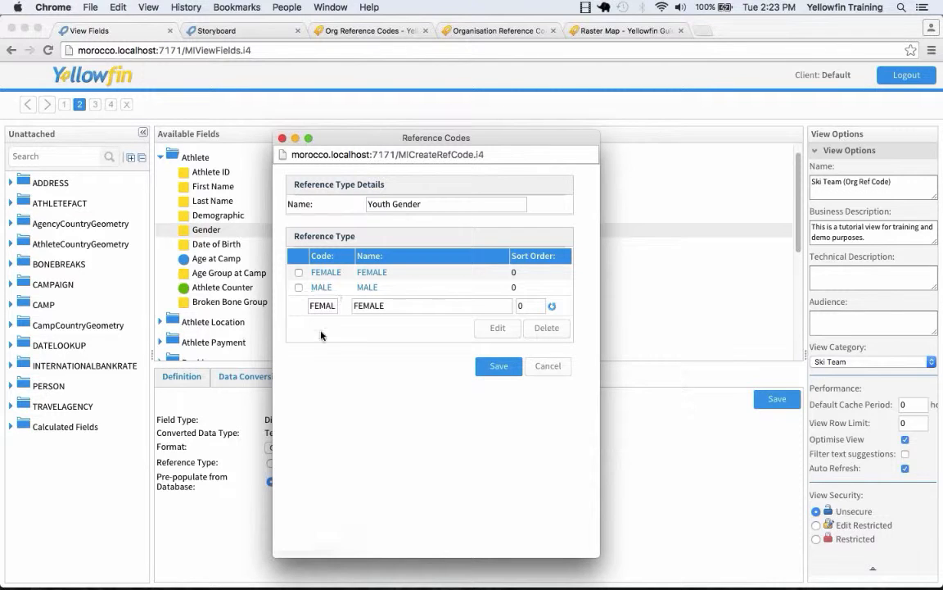
{"action": "double_click", "coordinate": [388, 307]}
{"action": "type", "text": "Girl"}
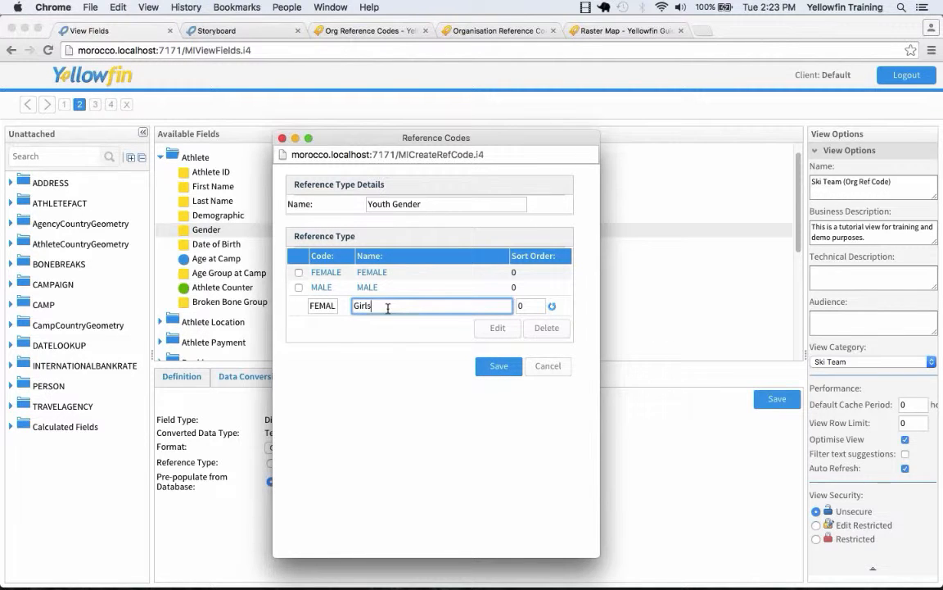
{"action": "type", "text": "s"}
{"action": "left_click", "coordinate": [552, 308]}
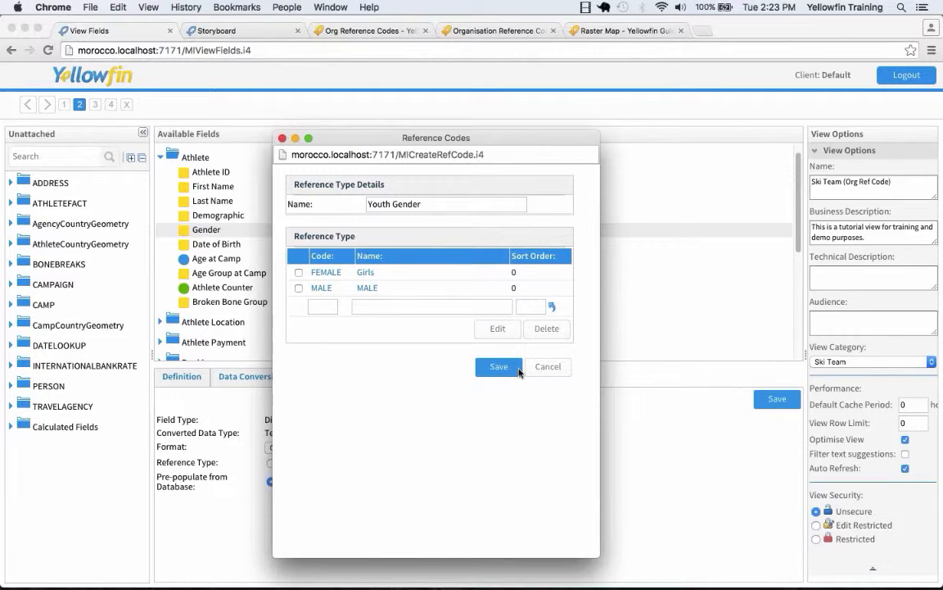
- Set the MALE reference code's display name to Boys, and save the reference type and the Gender field
{"action": "left_click", "coordinate": [368, 288]}
{"action": "double_click", "coordinate": [370, 305]}
{"action": "type", "text": "Boy"}
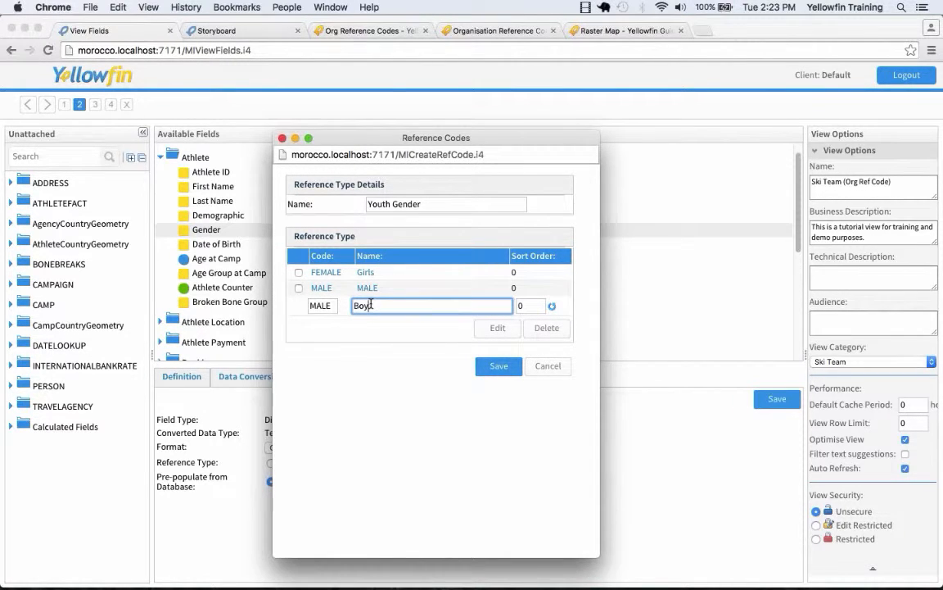
{"action": "type", "text": "s"}
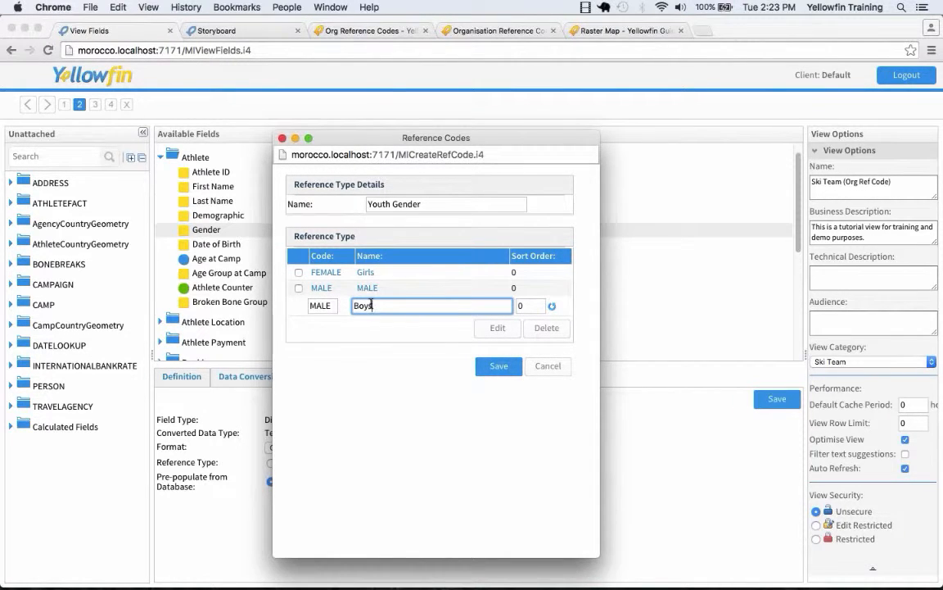
{"action": "left_click", "coordinate": [551, 307]}
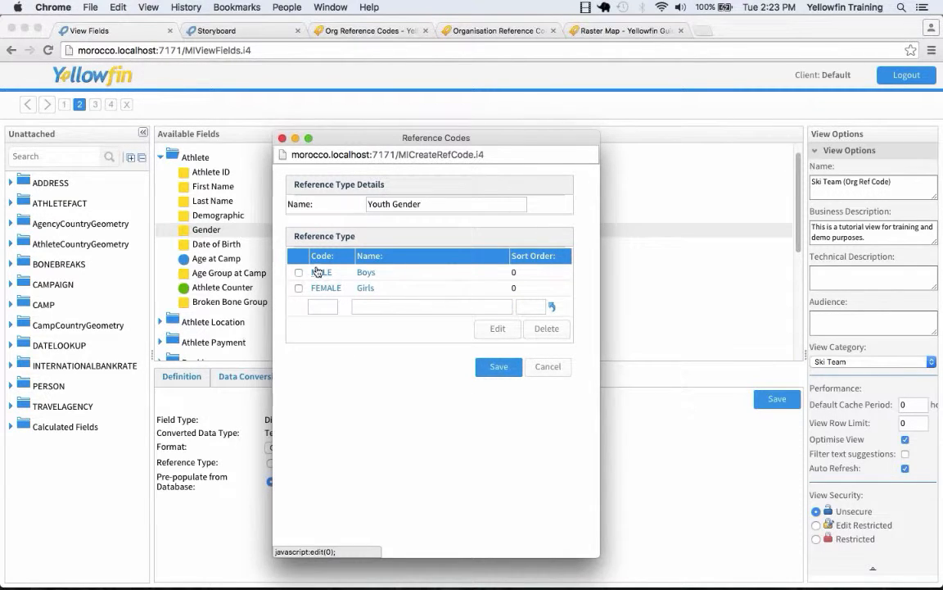
{"action": "left_click", "coordinate": [363, 272]}
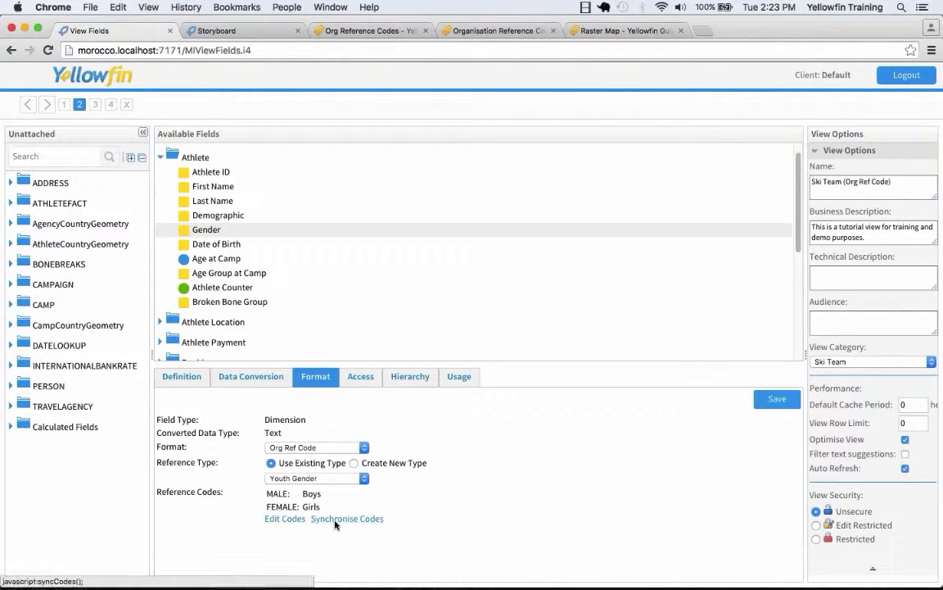
{"action": "left_click", "coordinate": [779, 400]}
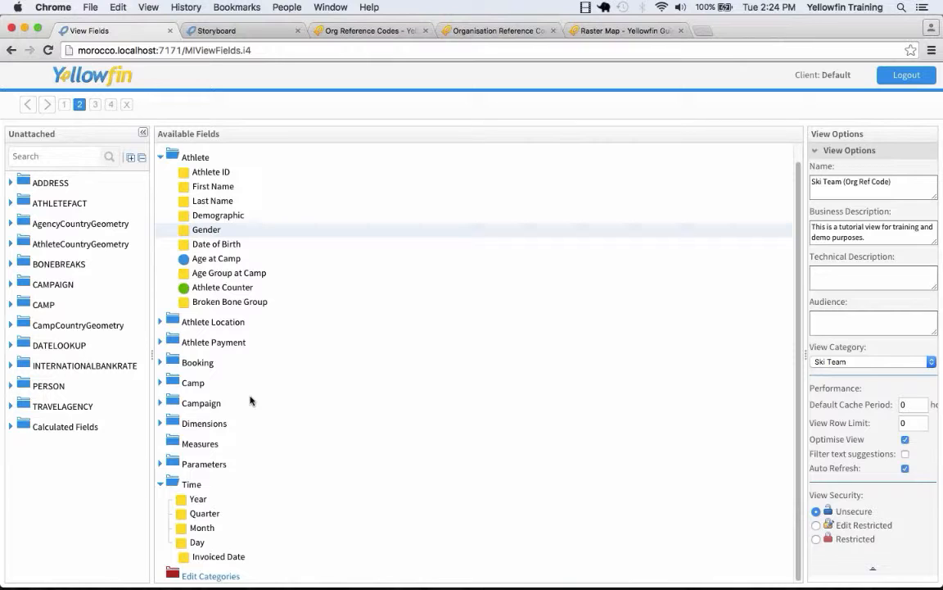
- Set the Month field's format to Org Ref Code using the existing Month Sort reference type
{"action": "left_click", "coordinate": [203, 529]}
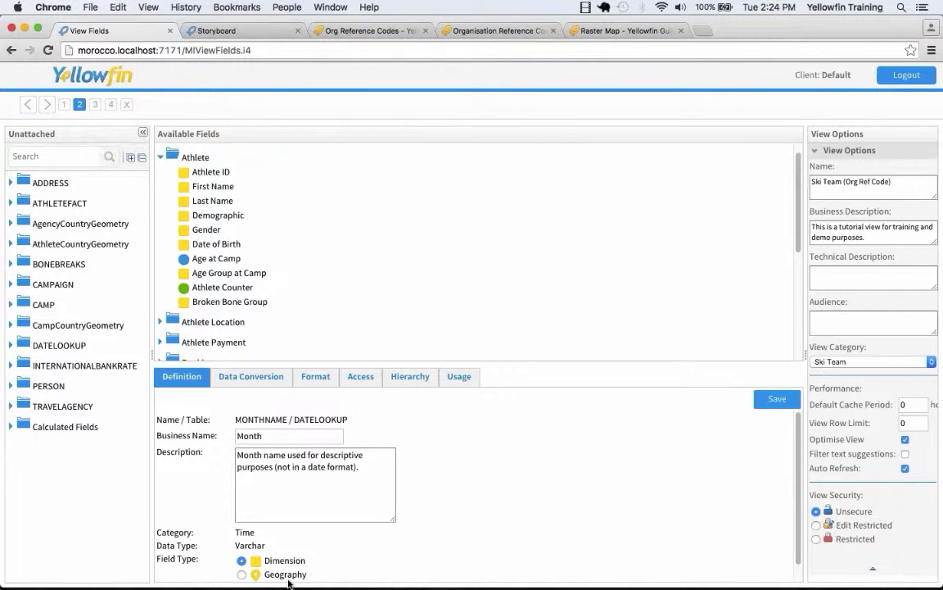
{"action": "left_click", "coordinate": [316, 376]}
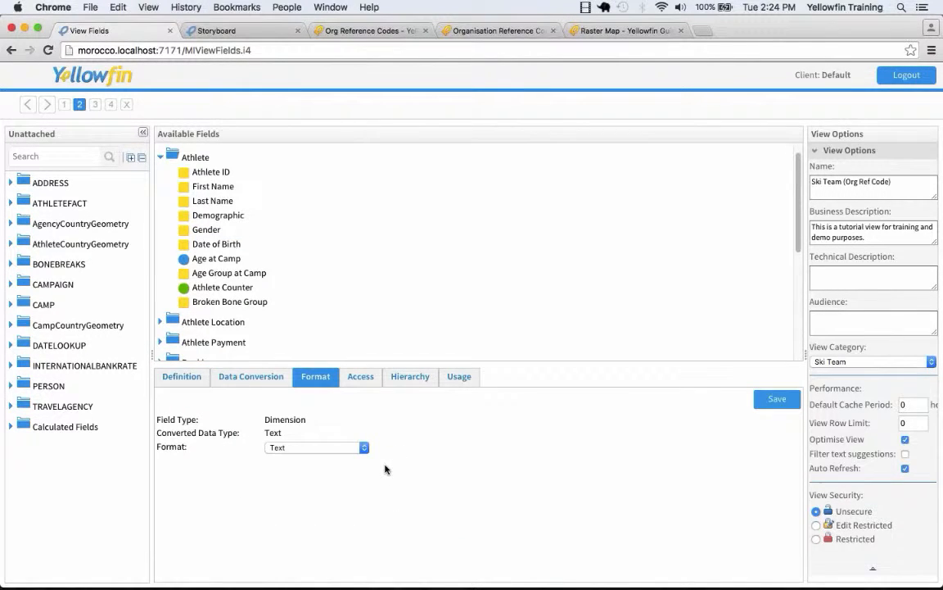
{"action": "left_click", "coordinate": [328, 447]}
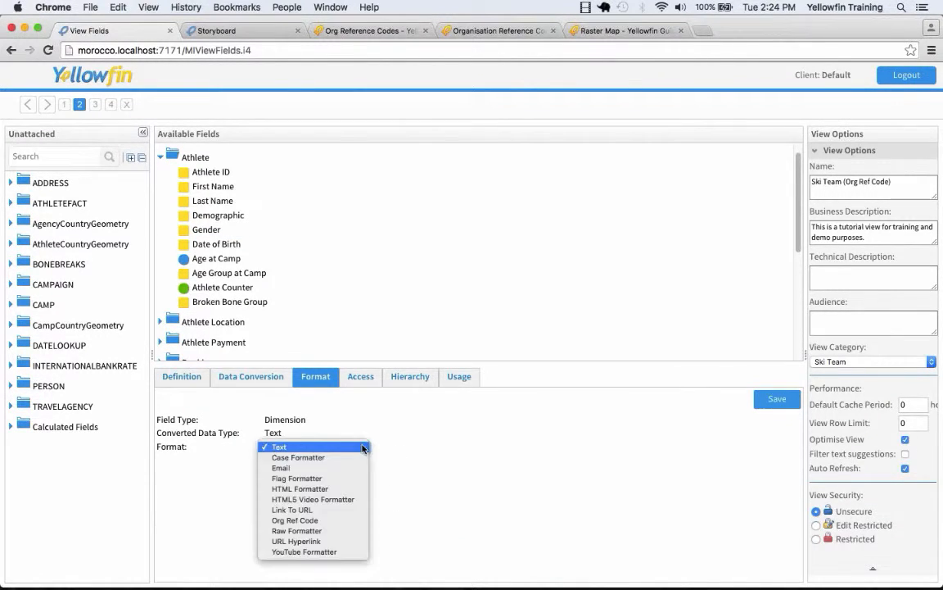
{"action": "left_click", "coordinate": [343, 521]}
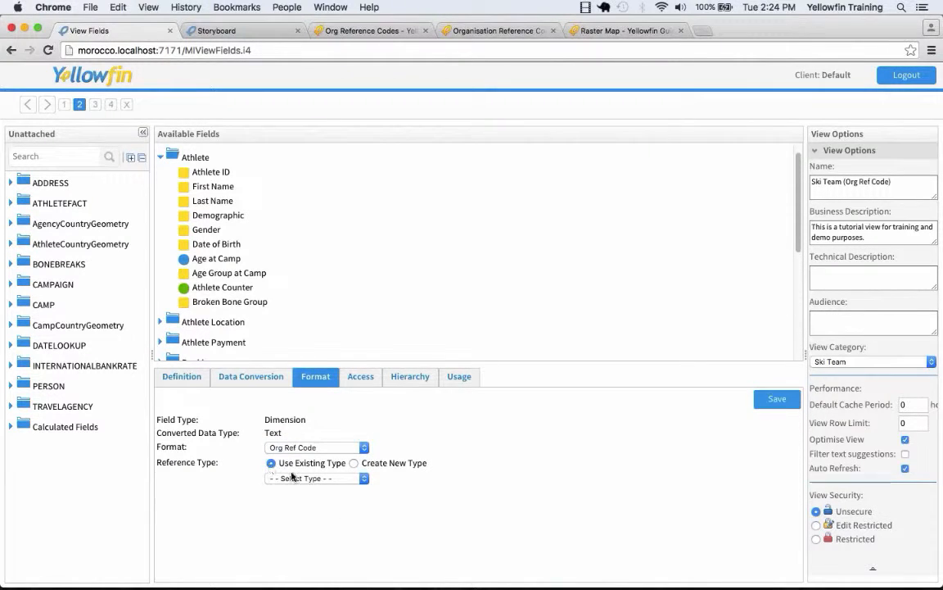
{"action": "left_click", "coordinate": [323, 478]}
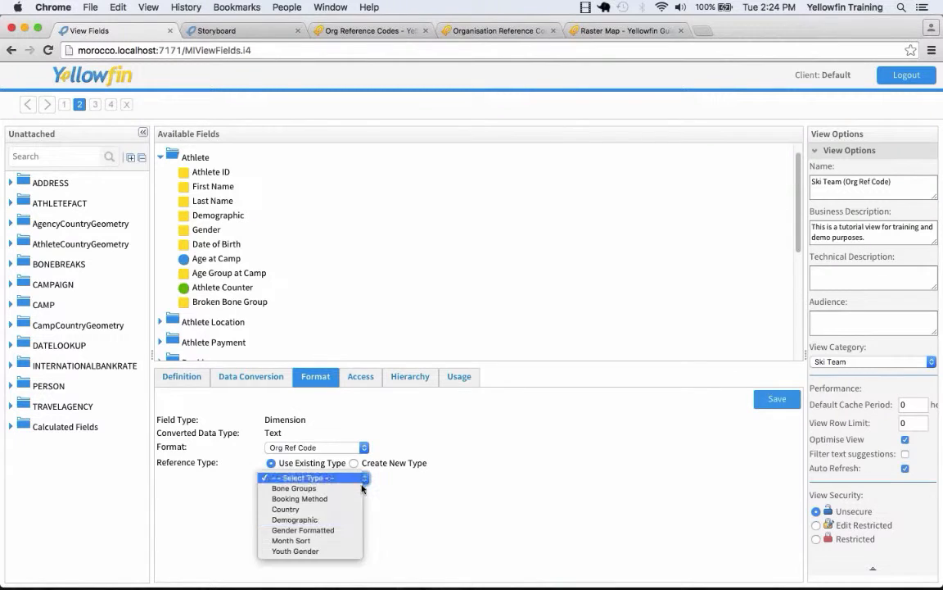
{"action": "left_click", "coordinate": [356, 539]}
{"action": "scroll", "coordinate": [443, 482], "scroll_direction": "down", "scroll_amount": 3}
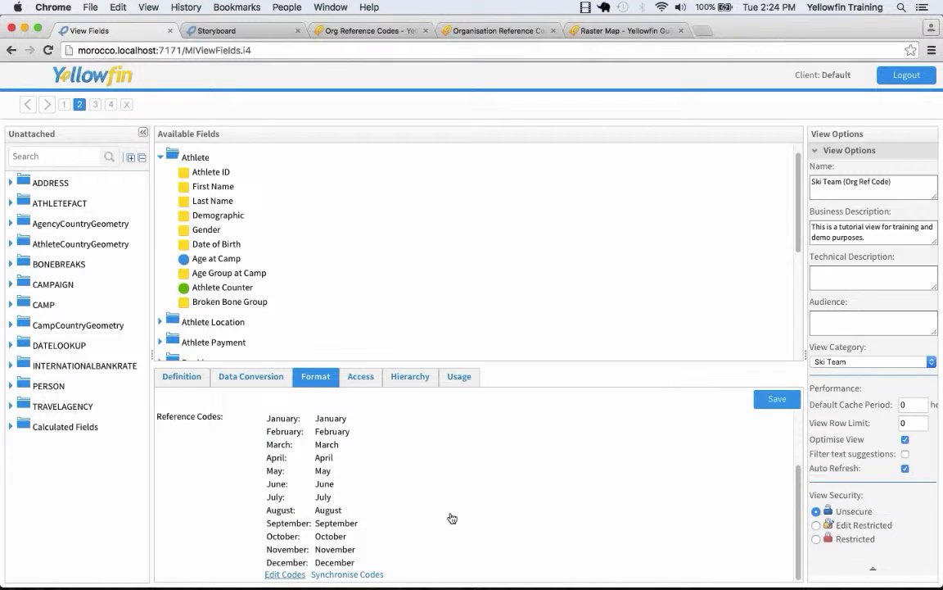
- Examine the January, February and March codes and their sort orders in the Month Sort reference type, leaving them without saving
{"action": "left_click", "coordinate": [282, 574]}
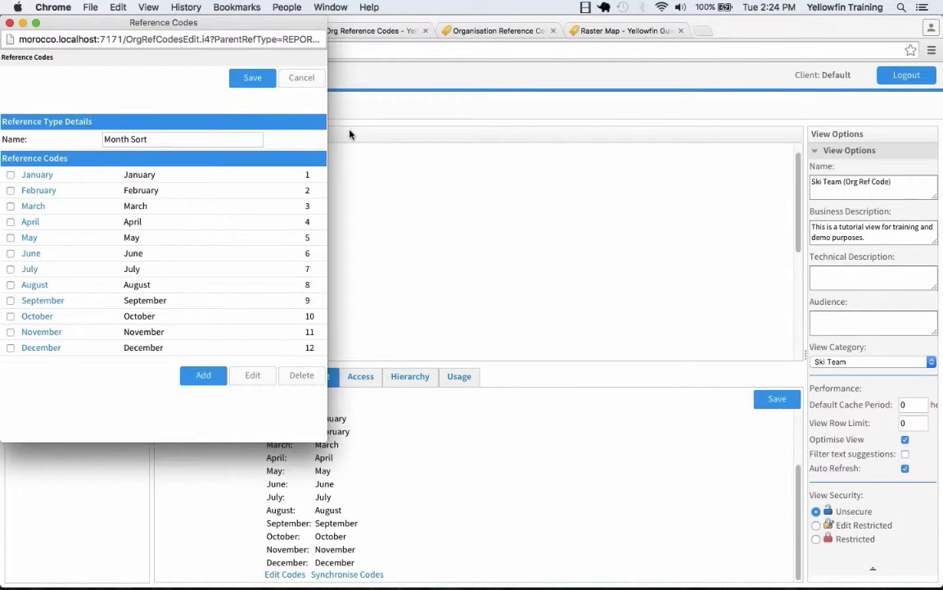
{"action": "left_click", "coordinate": [281, 265]}
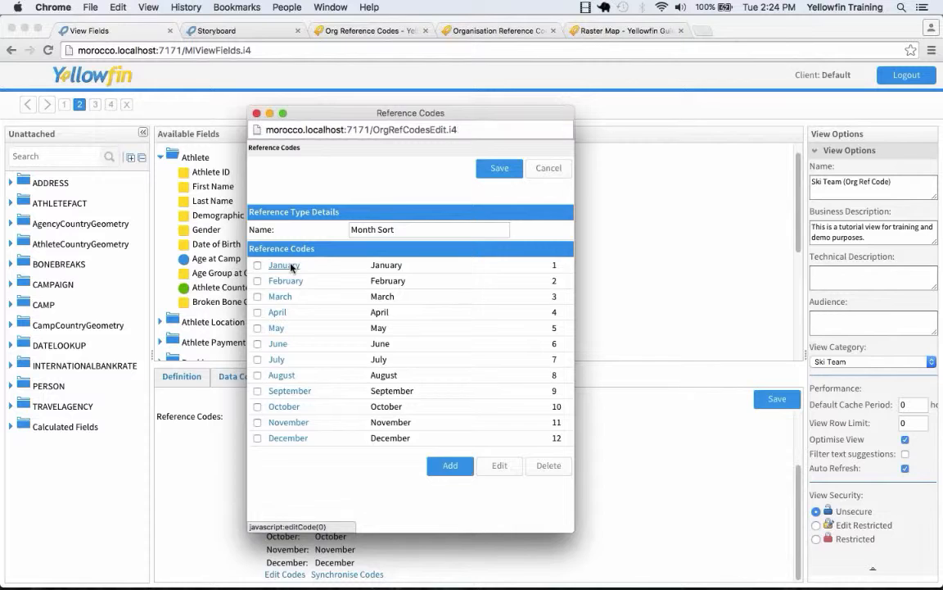
{"action": "scroll", "coordinate": [388, 434], "scroll_direction": "down", "scroll_amount": 2}
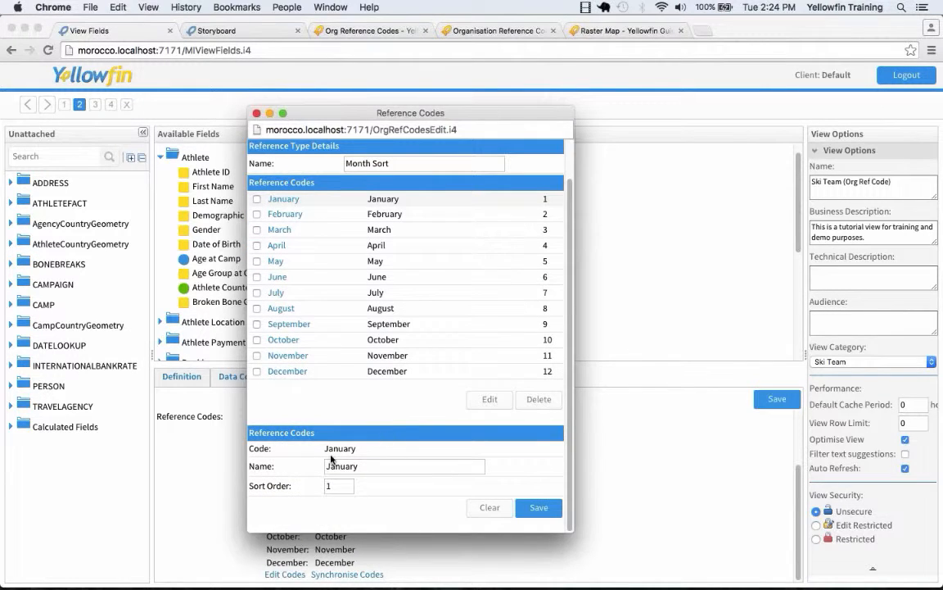
{"action": "double_click", "coordinate": [335, 486]}
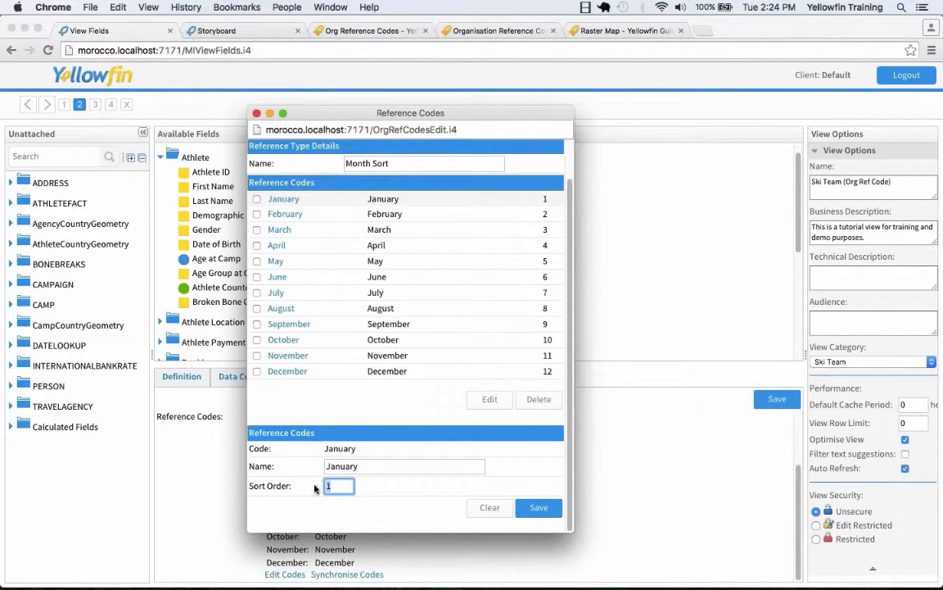
{"action": "left_click", "coordinate": [293, 214]}
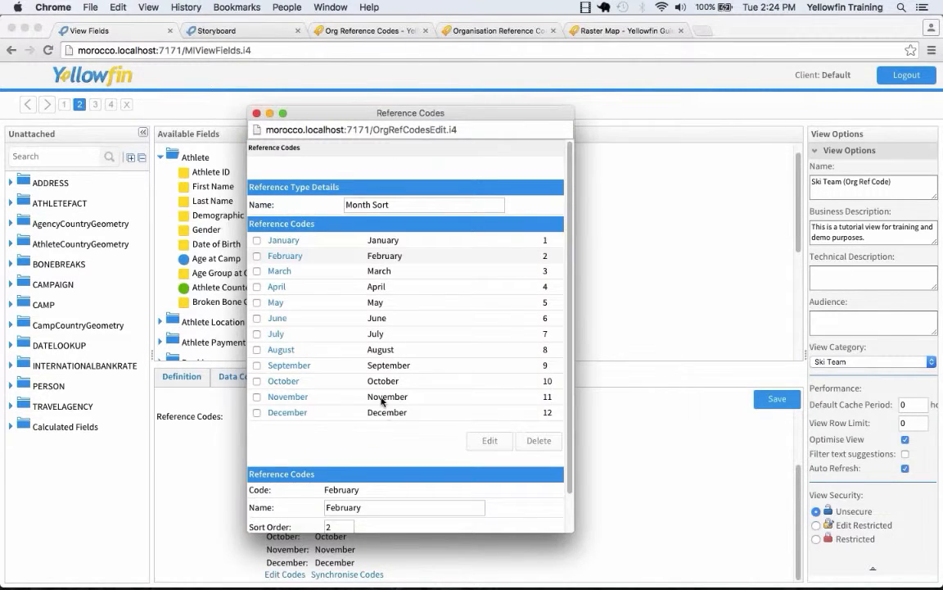
{"action": "left_click", "coordinate": [279, 271]}
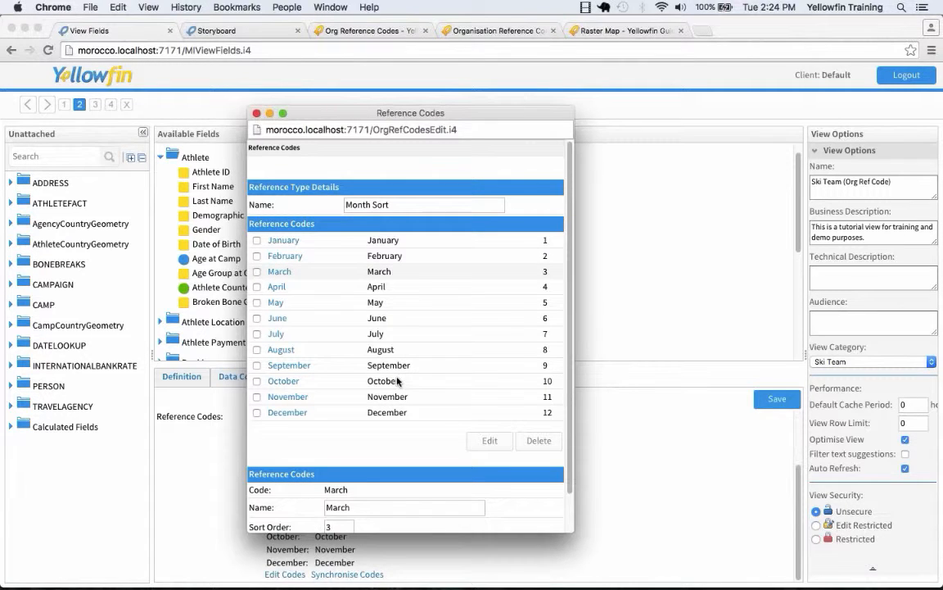
{"action": "scroll", "coordinate": [466, 393], "scroll_direction": "down", "scroll_amount": 2}
{"action": "left_click", "coordinate": [480, 528]}
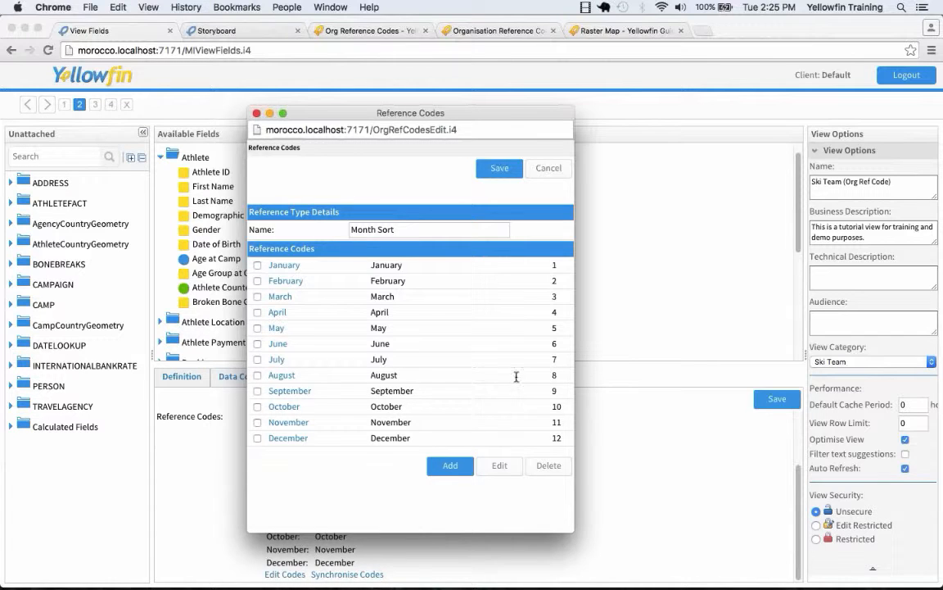
{"action": "left_click", "coordinate": [553, 168]}
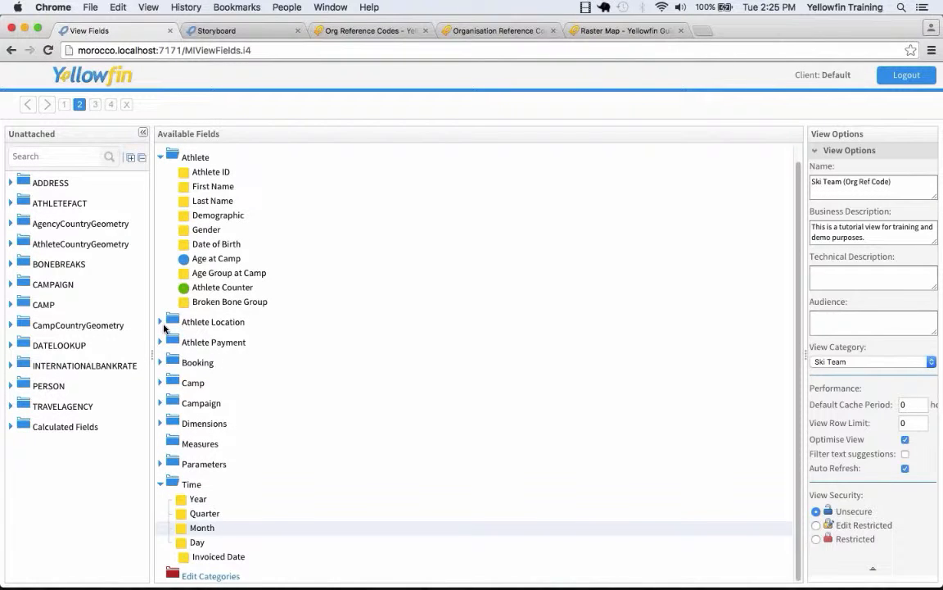
- Examine the Athlete Country field's format and the full list of codes in its Country reference type
{"action": "left_click", "coordinate": [159, 322]}
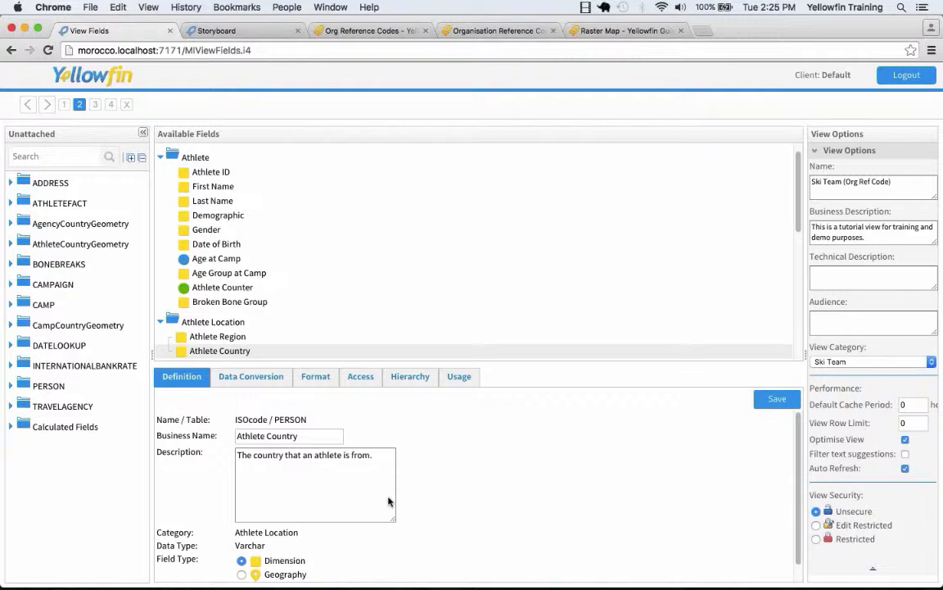
{"action": "left_click", "coordinate": [315, 376]}
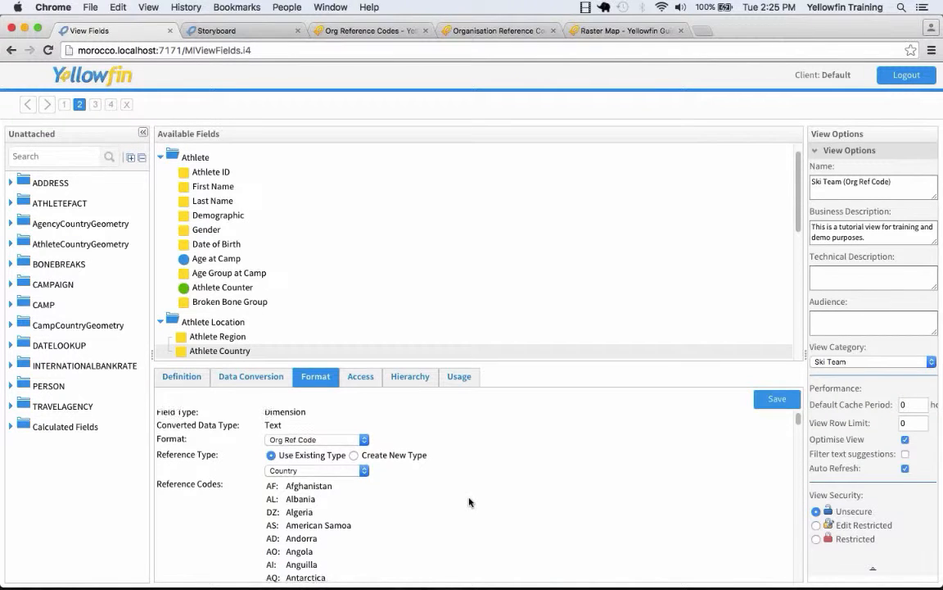
{"action": "scroll", "coordinate": [470, 502], "scroll_direction": "down", "scroll_amount": 4}
{"action": "scroll", "coordinate": [470, 502], "scroll_direction": "down", "scroll_amount": 2}
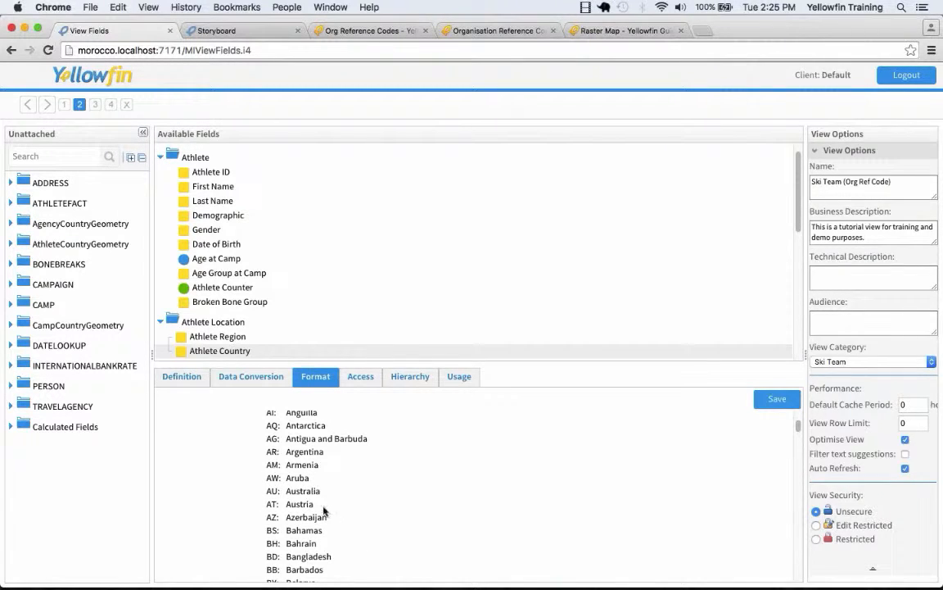
{"action": "scroll", "coordinate": [358, 514], "scroll_direction": "down", "scroll_amount": 6}
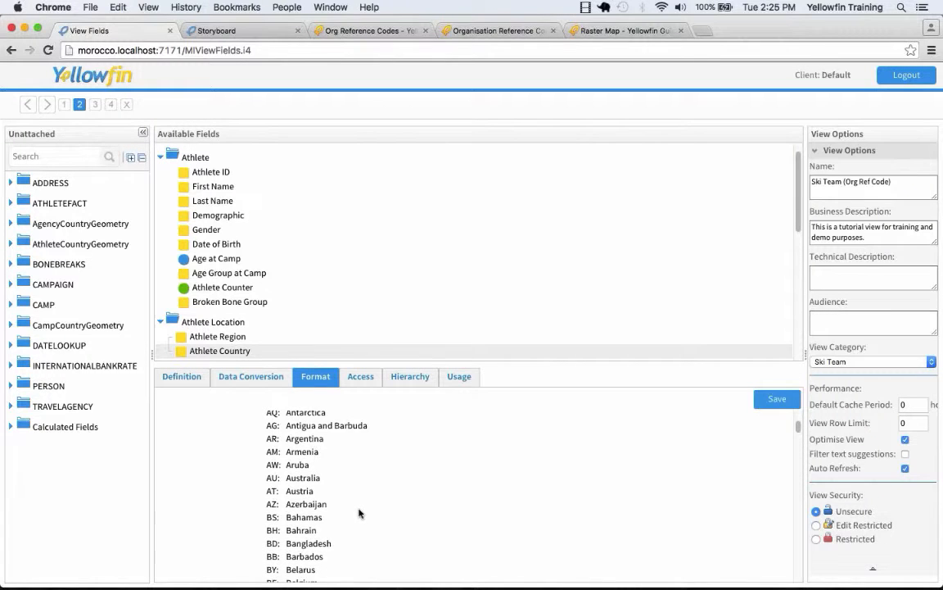
{"action": "scroll", "coordinate": [363, 513], "scroll_direction": "down", "scroll_amount": 20}
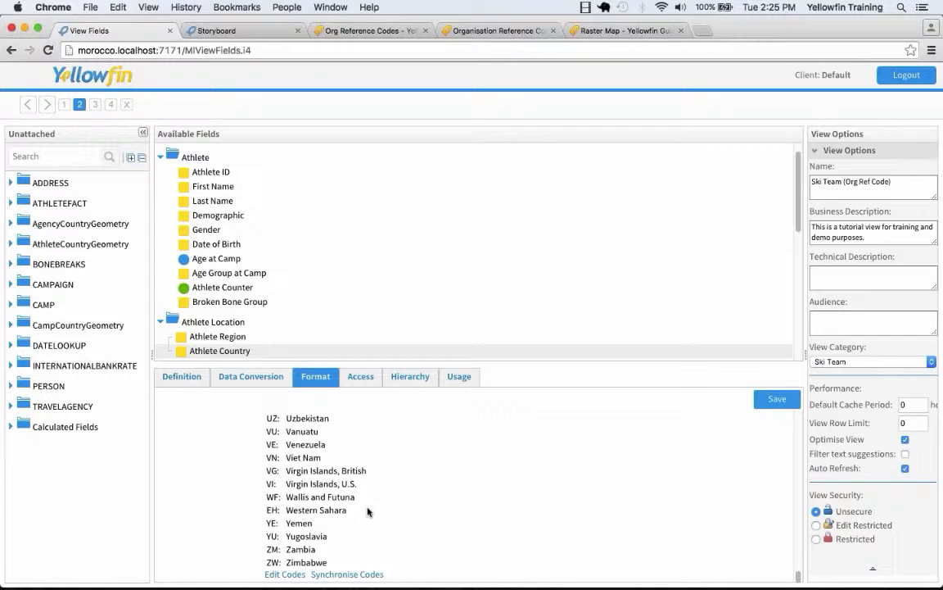
{"action": "scroll", "coordinate": [368, 506], "scroll_direction": "up", "scroll_amount": 1}
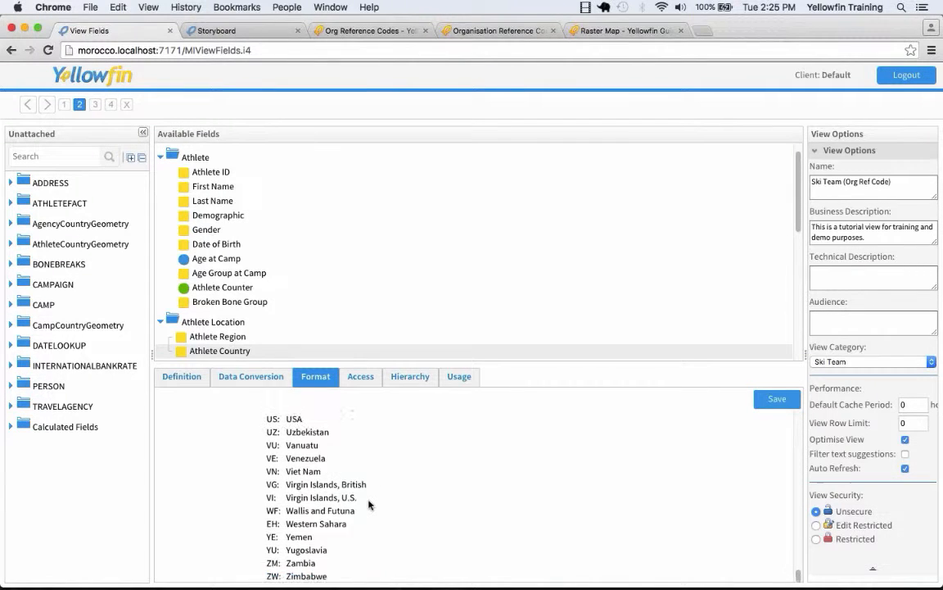
{"action": "scroll", "coordinate": [373, 500], "scroll_direction": "up", "scroll_amount": 20}
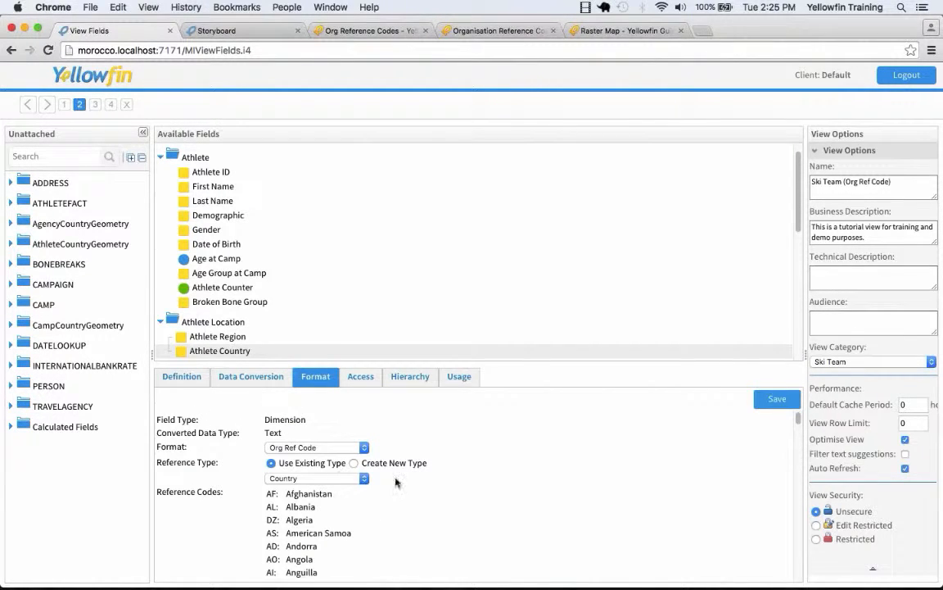
{"action": "left_click", "coordinate": [219, 351]}
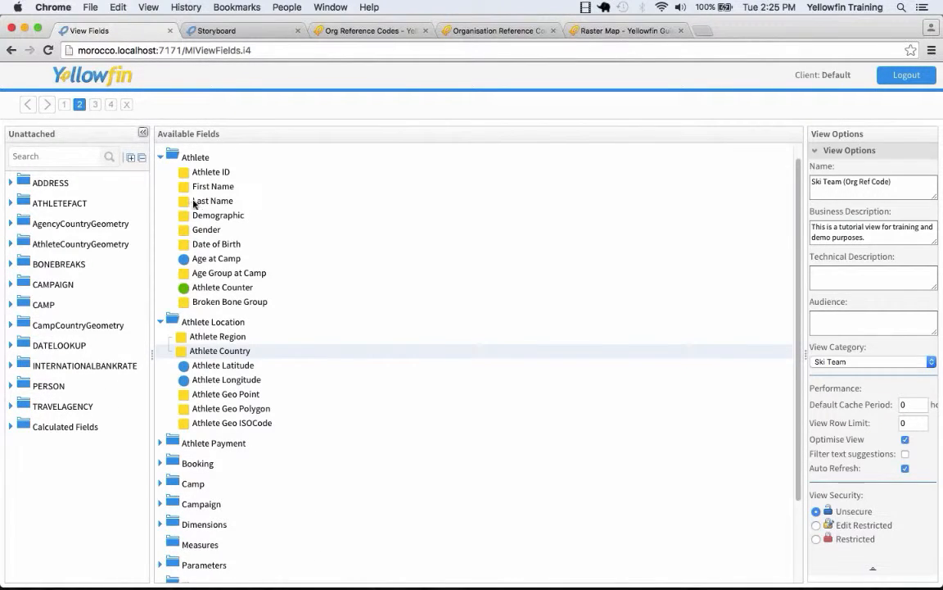
- Activate the Ski Team (Org Ref Code) view and start a new report from it
{"action": "left_click", "coordinate": [111, 104]}
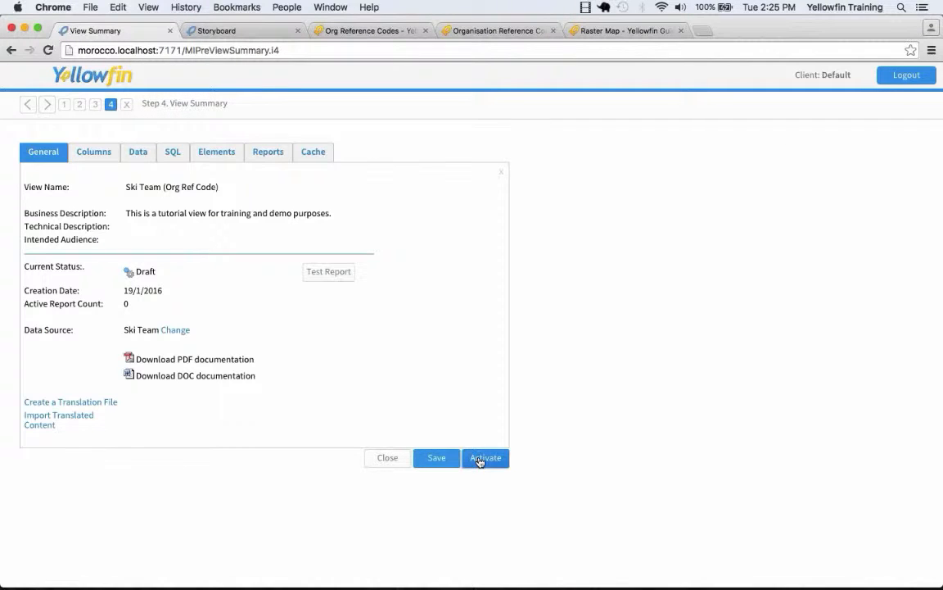
{"action": "left_click", "coordinate": [484, 457]}
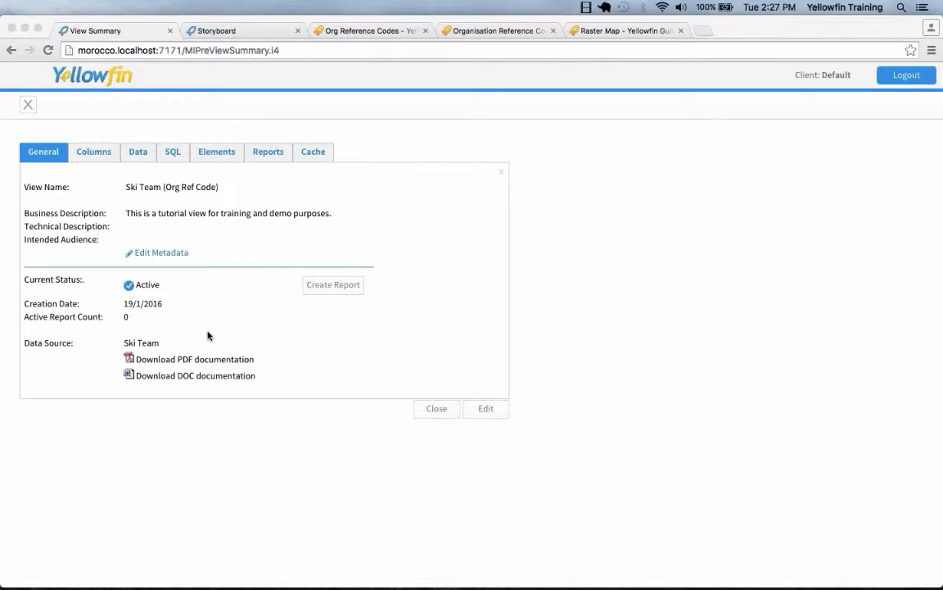
{"action": "left_click", "coordinate": [510, 284]}
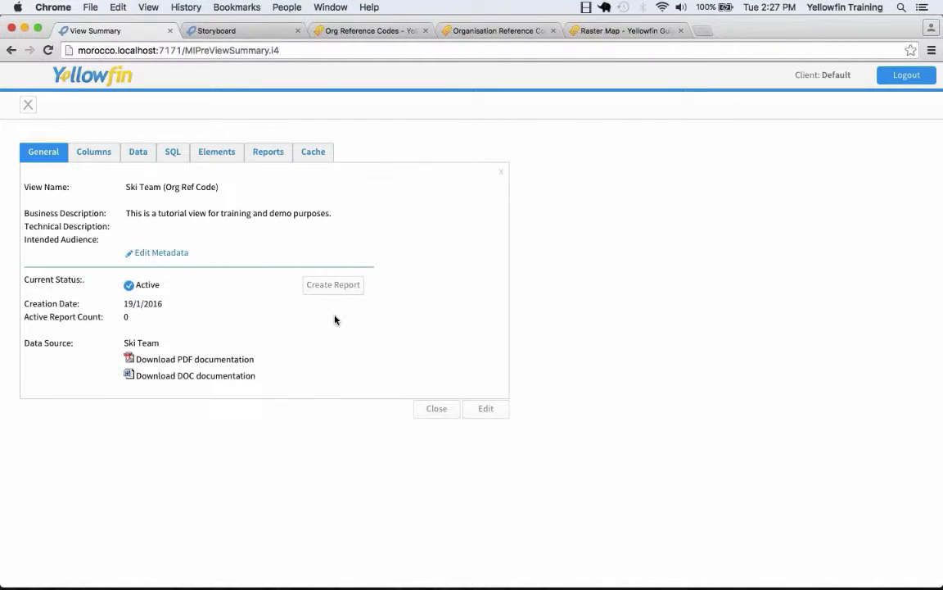
{"action": "left_click", "coordinate": [333, 285]}
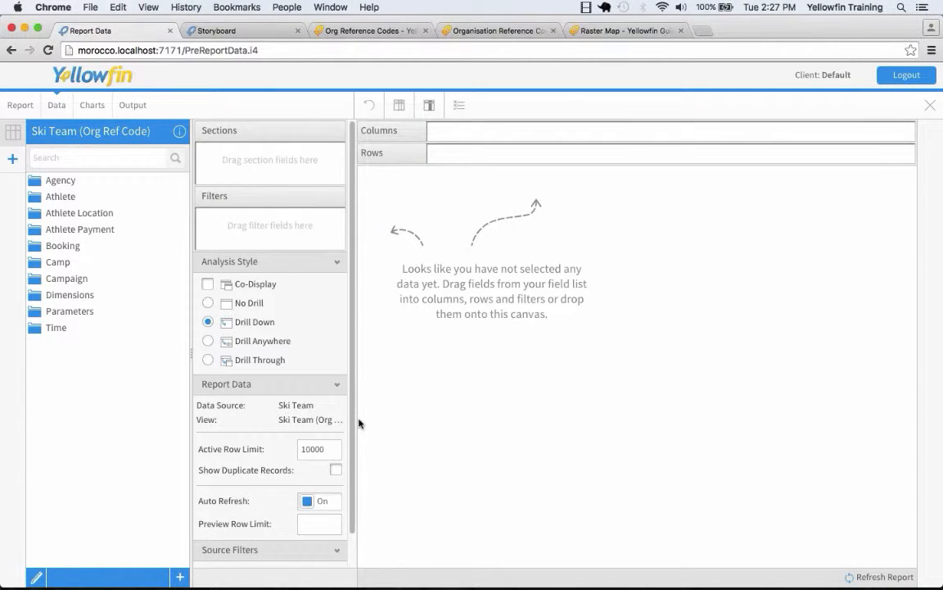
- Add Gender from the Athlete category and Invoiced Amount from Athlete Payment as report columns
{"action": "left_click", "coordinate": [61, 197]}
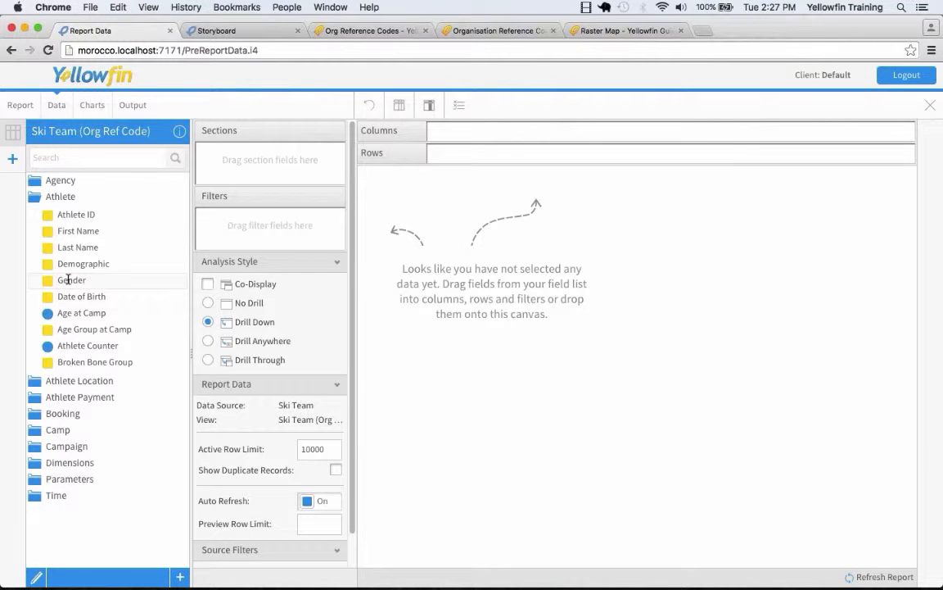
{"action": "left_click_drag", "start_coordinate": [71, 279], "coordinate": [463, 248]}
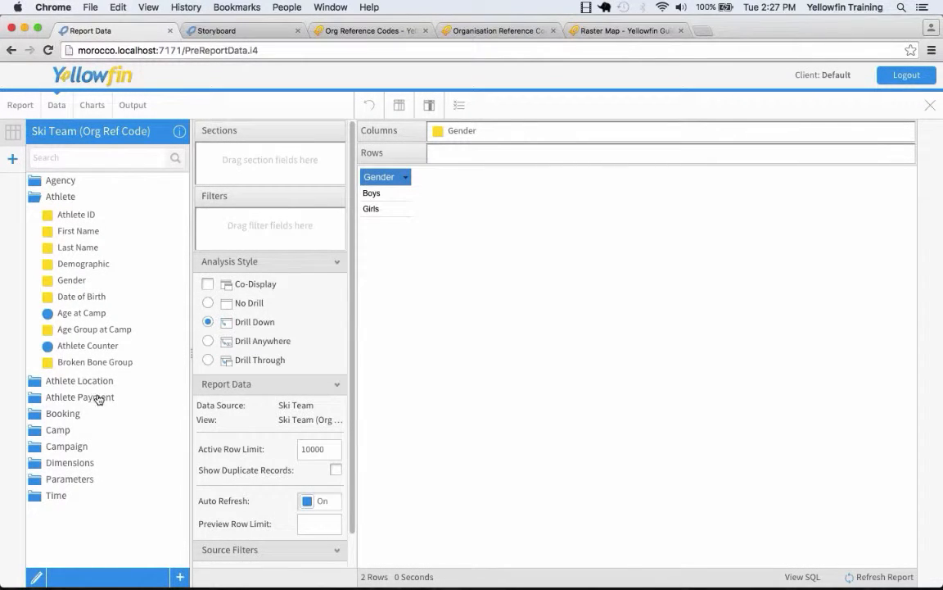
{"action": "left_click", "coordinate": [78, 381]}
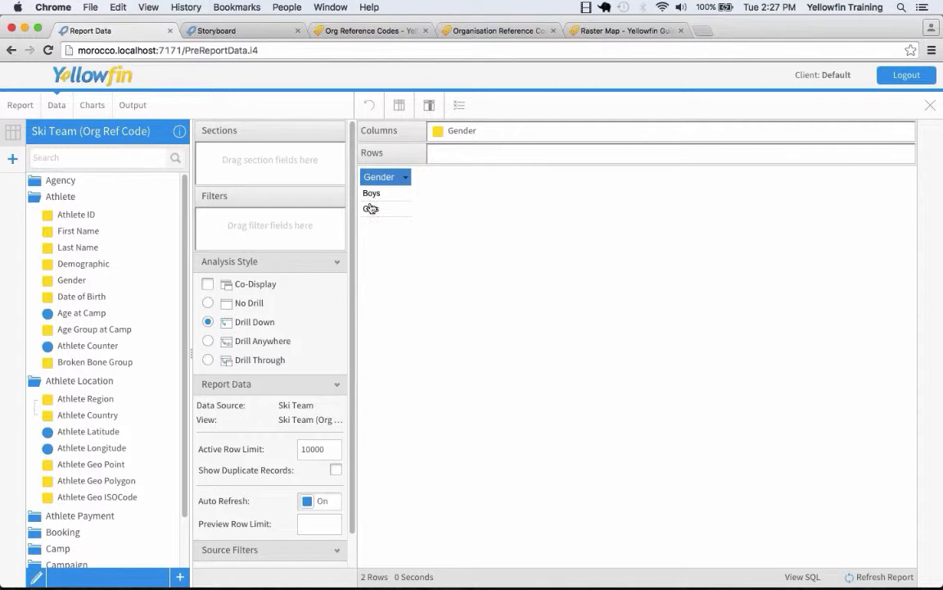
{"action": "left_click", "coordinate": [38, 383]}
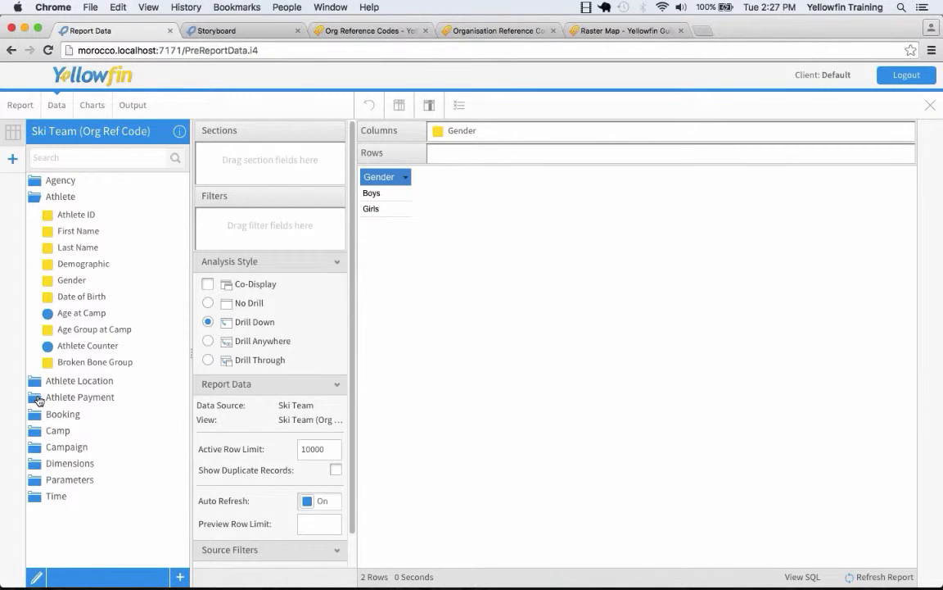
{"action": "left_click", "coordinate": [36, 401]}
{"action": "left_click_drag", "start_coordinate": [59, 418], "coordinate": [565, 413]}
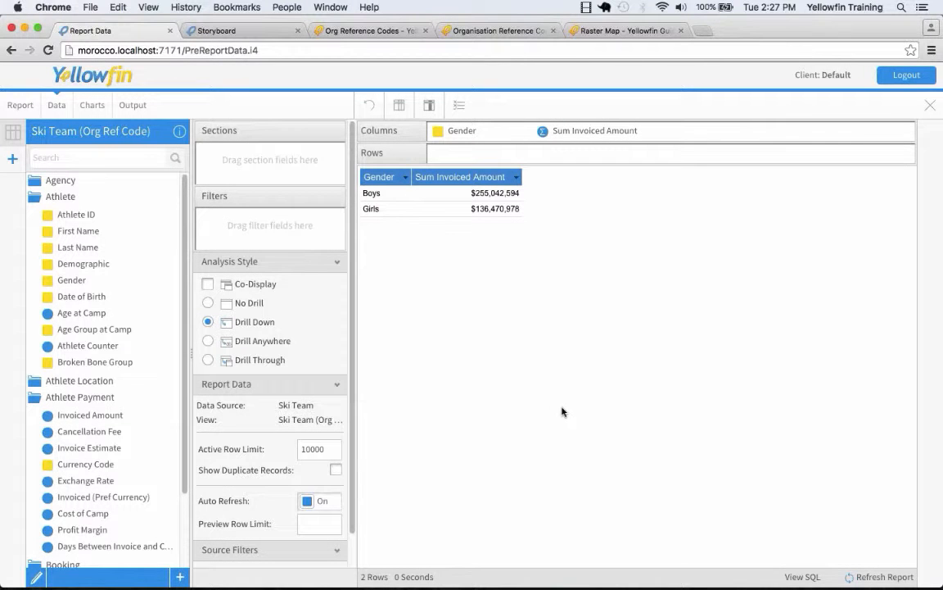
- Change the Gender column's format to Text and return to the report table
{"action": "left_click", "coordinate": [405, 177]}
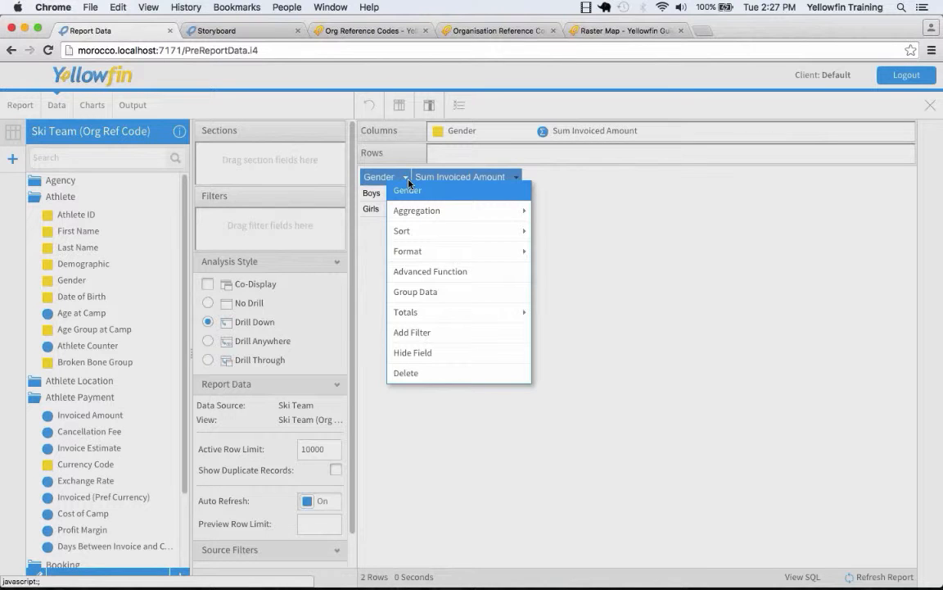
{"action": "mouse_move", "coordinate": [413, 252]}
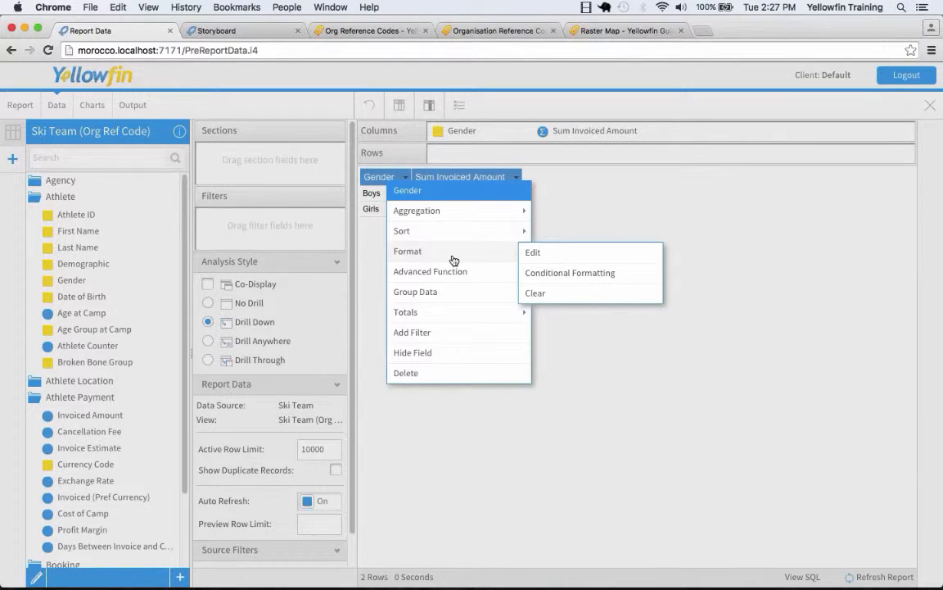
{"action": "left_click", "coordinate": [582, 253]}
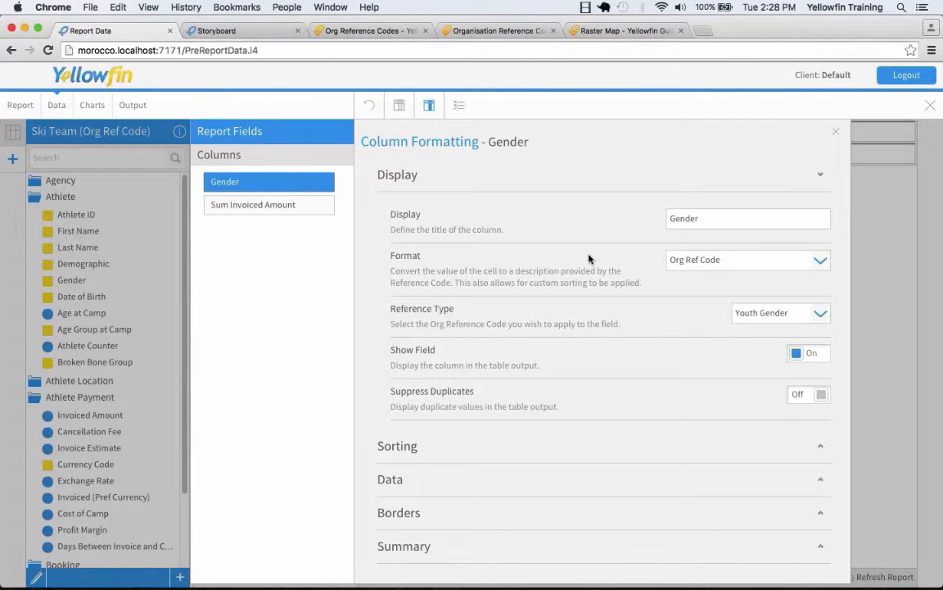
{"action": "left_click", "coordinate": [683, 266]}
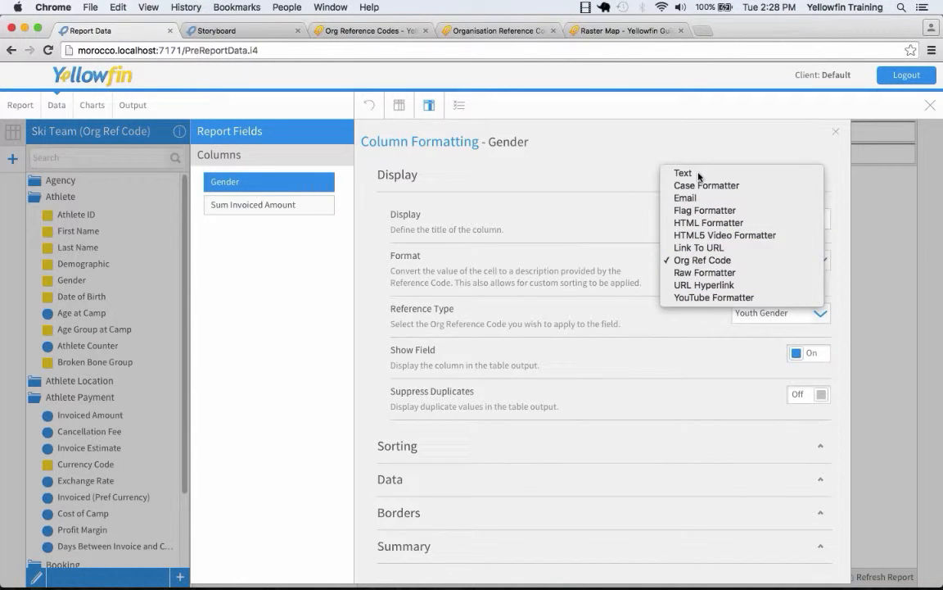
{"action": "left_click", "coordinate": [699, 173]}
{"action": "left_click", "coordinate": [836, 133]}
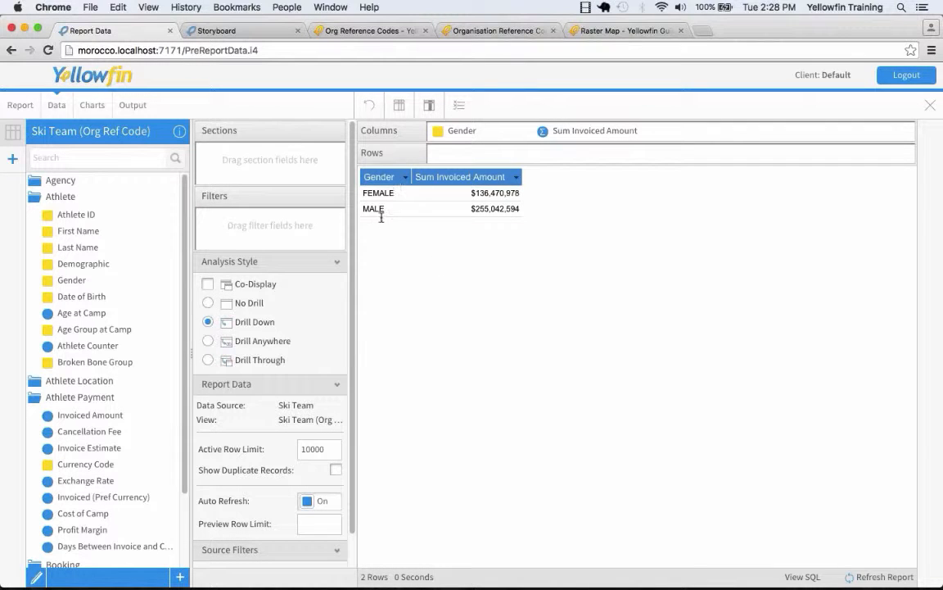
- Format the report's Gender column as Org Ref Code using the Gender Formatted reference type and return to the table
{"action": "left_click", "coordinate": [406, 178]}
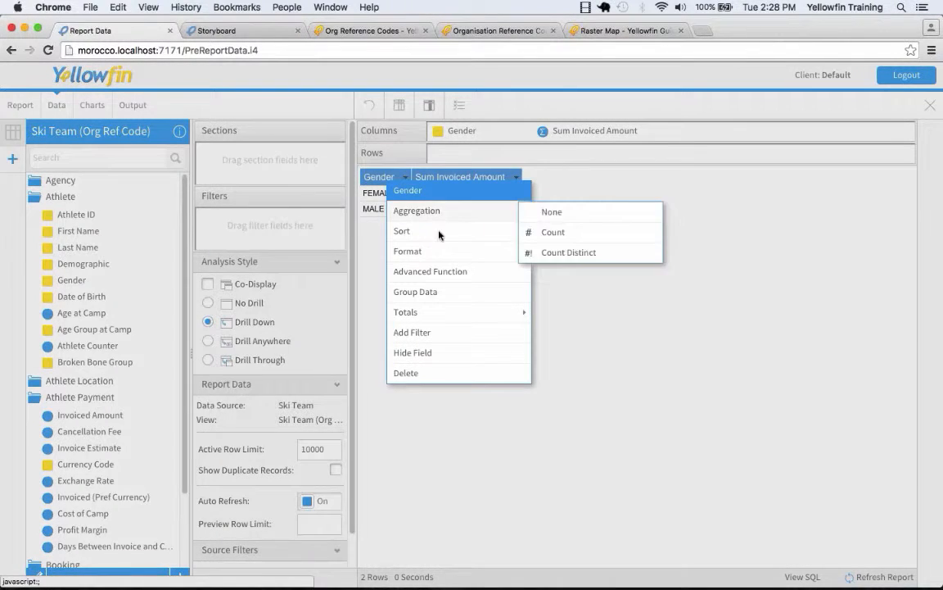
{"action": "mouse_move", "coordinate": [476, 252]}
{"action": "left_click", "coordinate": [548, 252]}
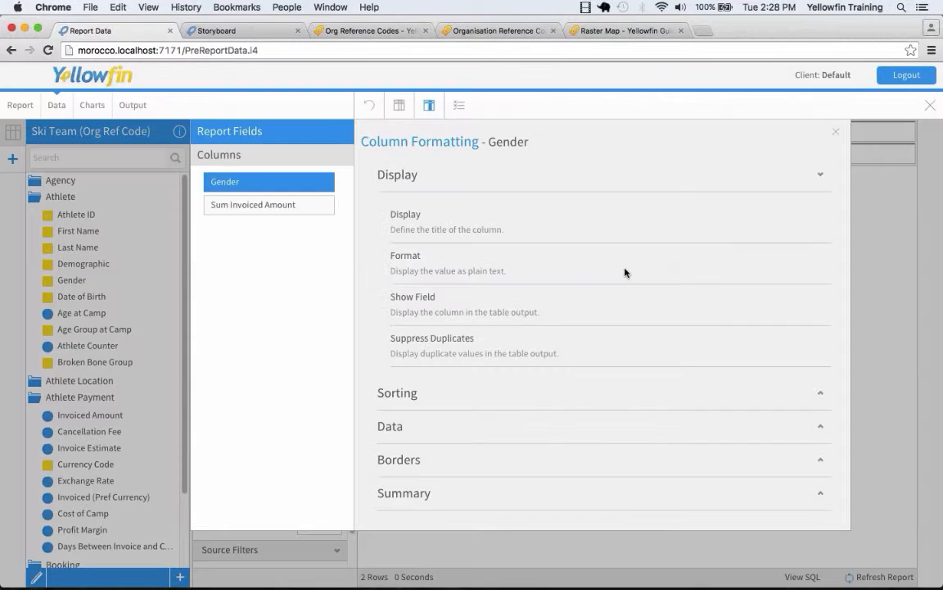
{"action": "left_click", "coordinate": [716, 264]}
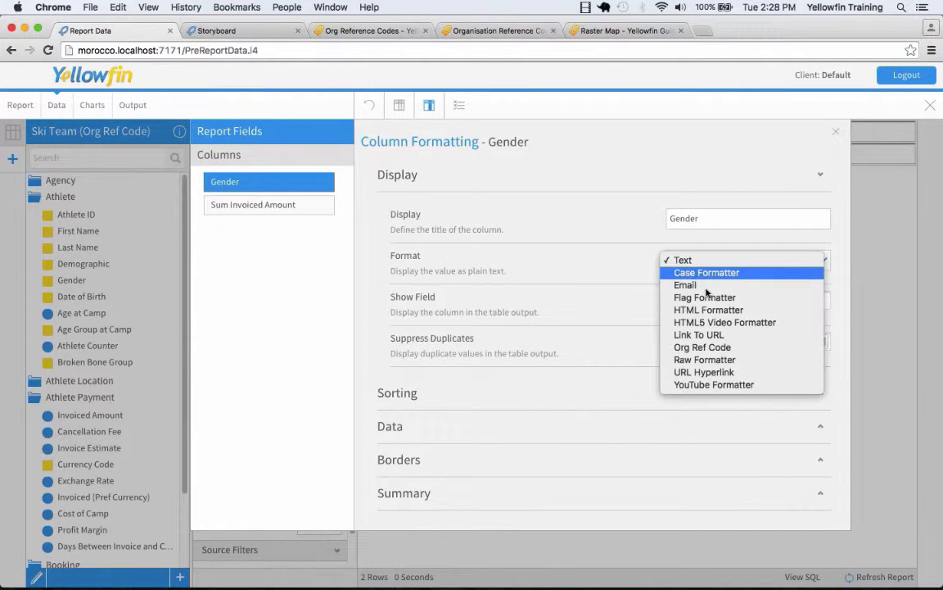
{"action": "left_click", "coordinate": [713, 350]}
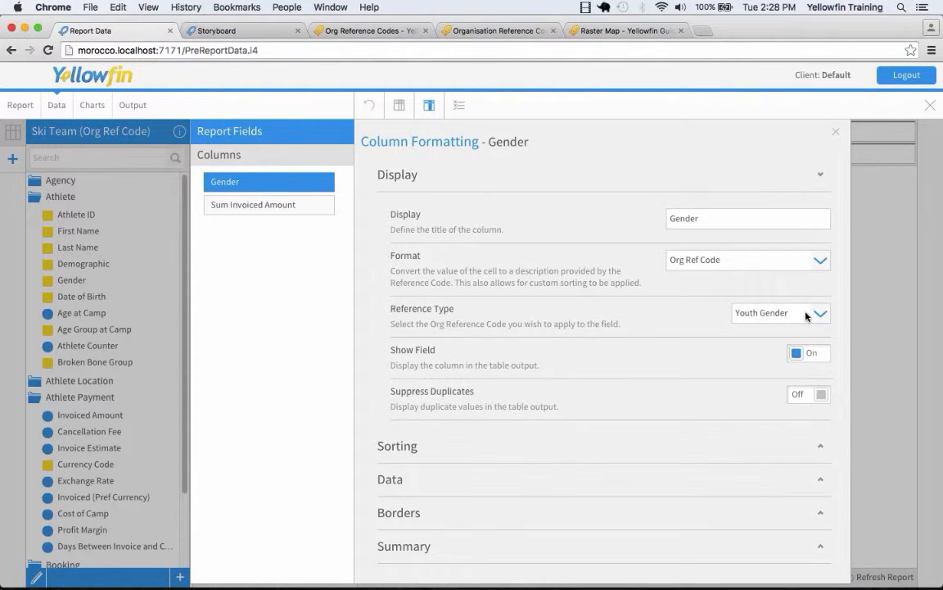
{"action": "left_click", "coordinate": [807, 316]}
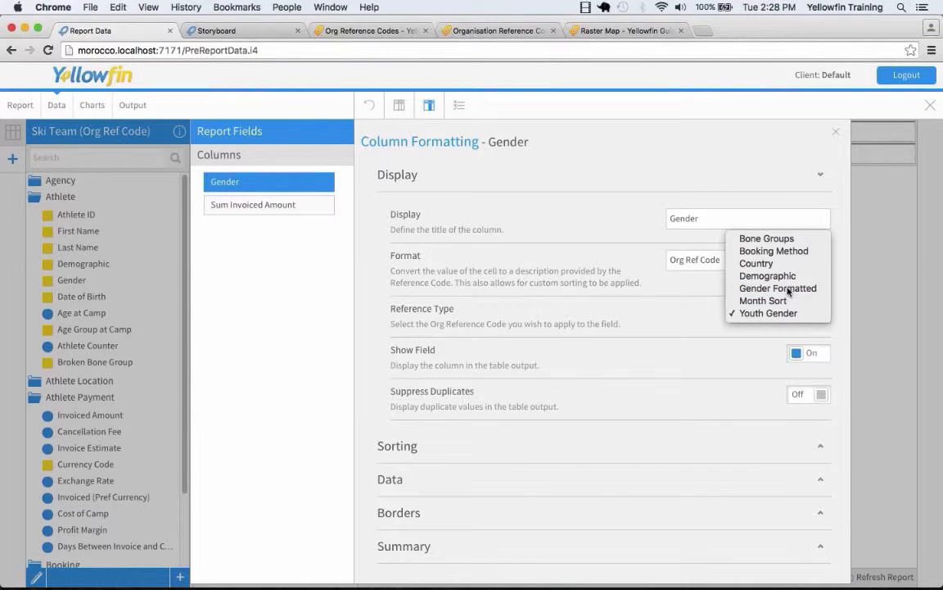
{"action": "left_click", "coordinate": [789, 289]}
{"action": "left_click", "coordinate": [836, 131]}
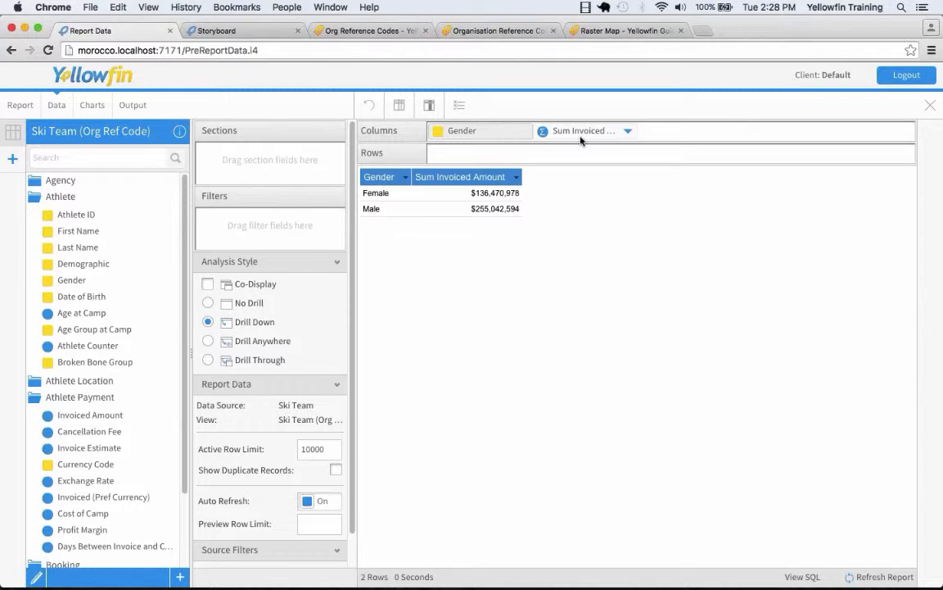
- Replace the report's columns with Month from the Time category and Invoiced Amount from Athlete Payment
{"action": "left_click_drag", "start_coordinate": [581, 141], "coordinate": [117, 320]}
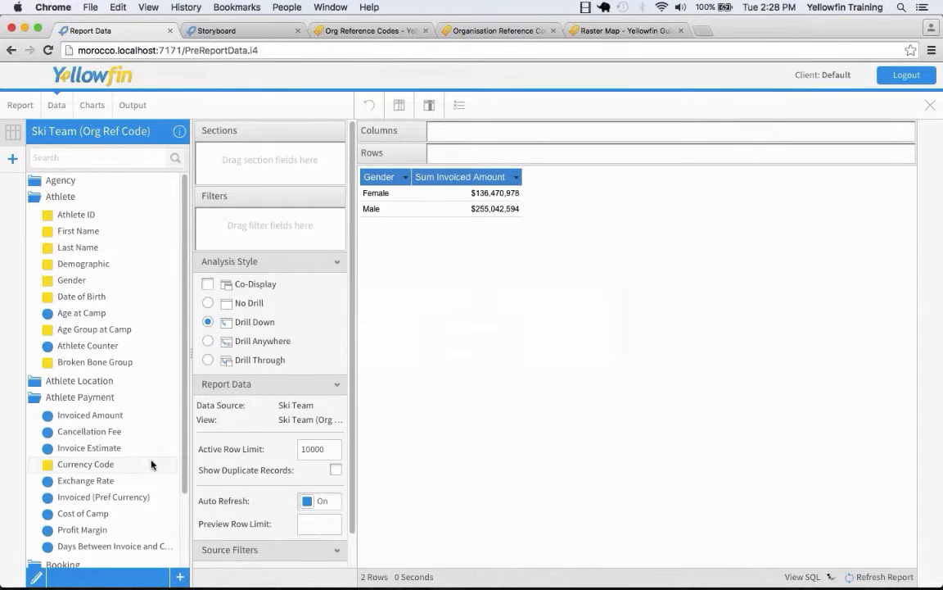
{"action": "scroll", "coordinate": [124, 501], "scroll_direction": "down", "scroll_amount": 3}
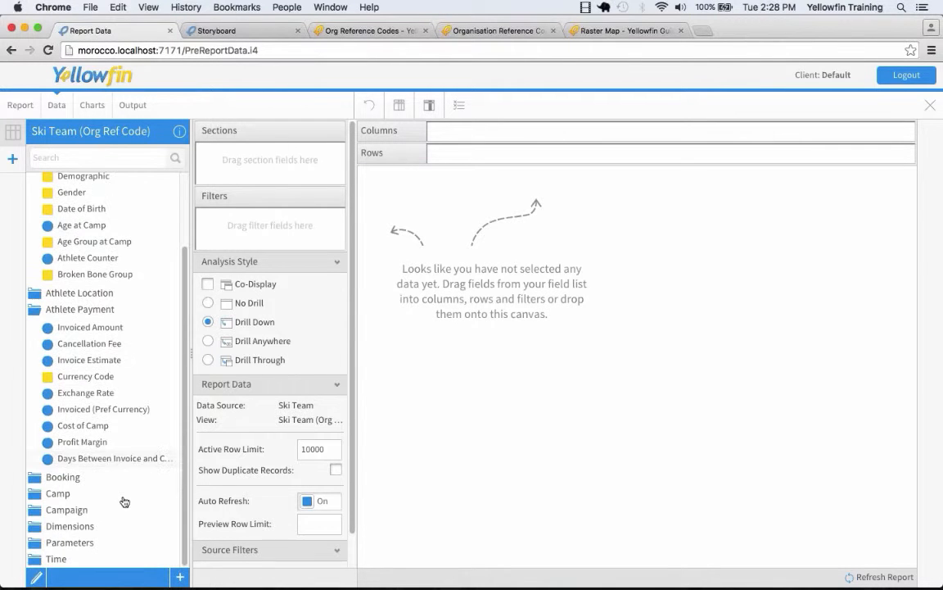
{"action": "left_click", "coordinate": [56, 559]}
{"action": "left_click_drag", "start_coordinate": [72, 522], "coordinate": [501, 332]}
{"action": "left_click_drag", "start_coordinate": [86, 240], "coordinate": [558, 214]}
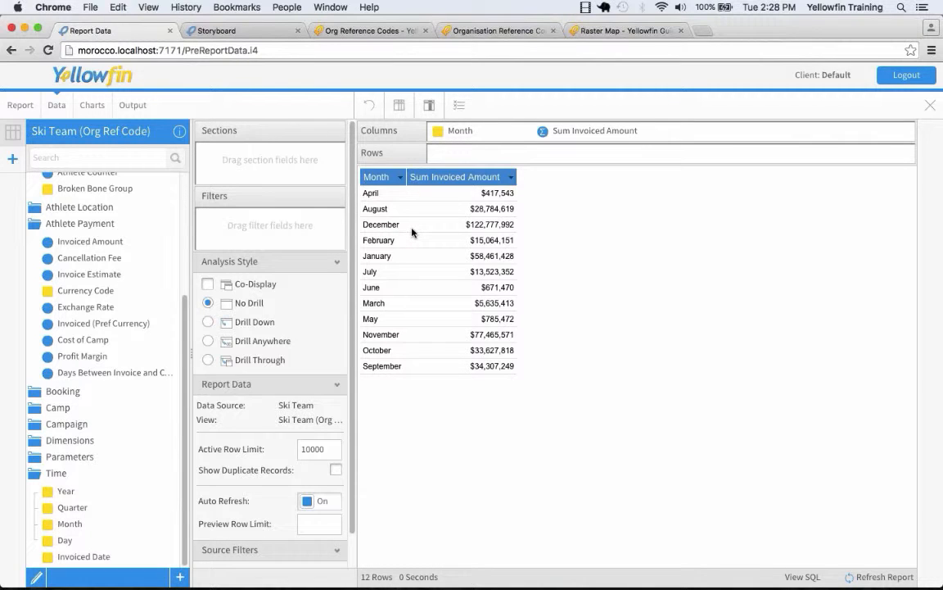
- Format the Month column as Org Ref Code with the Month Sort reference type and sort it in descending order
{"action": "left_click", "coordinate": [402, 181]}
{"action": "mouse_move", "coordinate": [483, 259]}
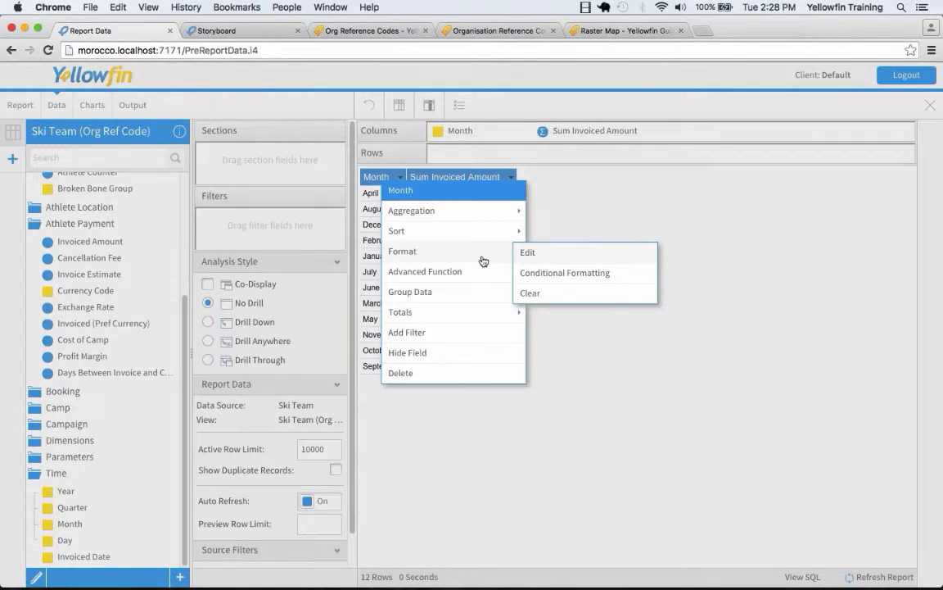
{"action": "left_click", "coordinate": [550, 253]}
{"action": "left_click", "coordinate": [774, 312]}
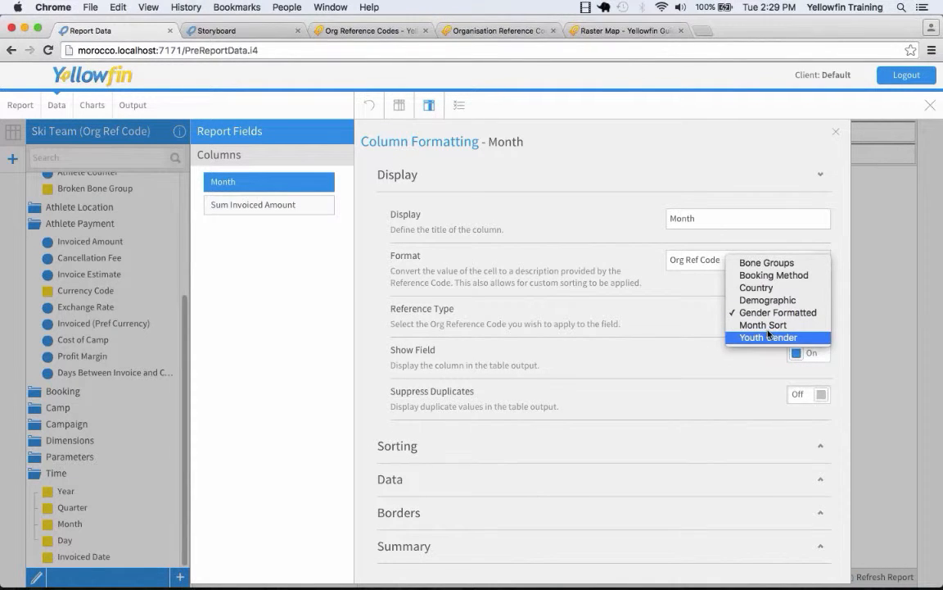
{"action": "left_click", "coordinate": [765, 326]}
{"action": "left_click", "coordinate": [835, 133]}
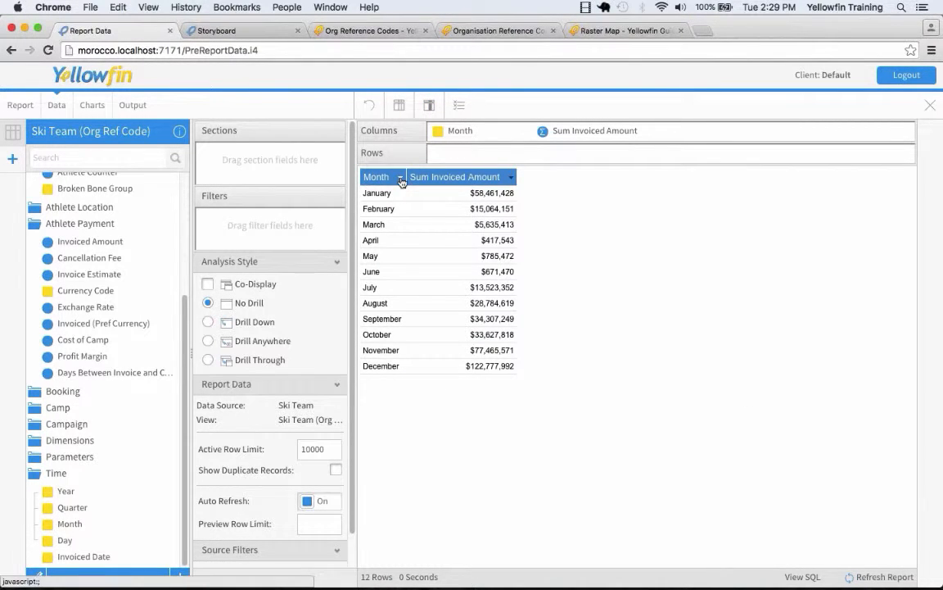
{"action": "left_click", "coordinate": [399, 177]}
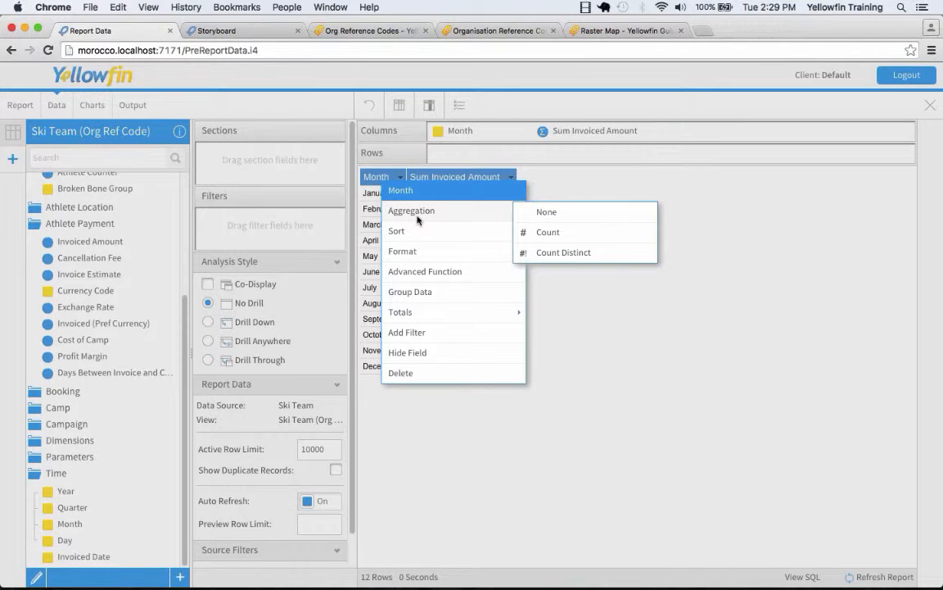
{"action": "mouse_move", "coordinate": [419, 230]}
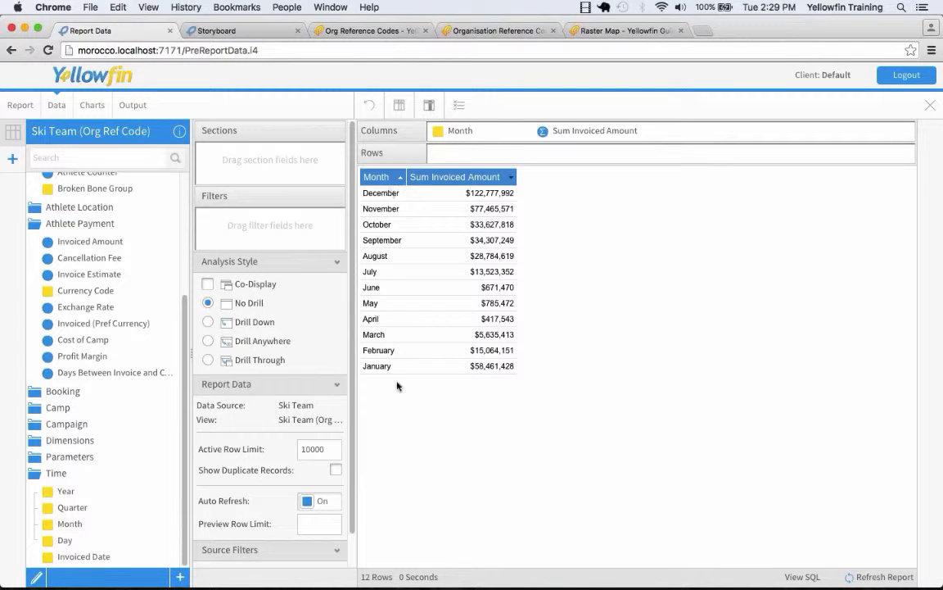
- Reset the whole report and close it without activating it
{"action": "left_click", "coordinate": [369, 105]}
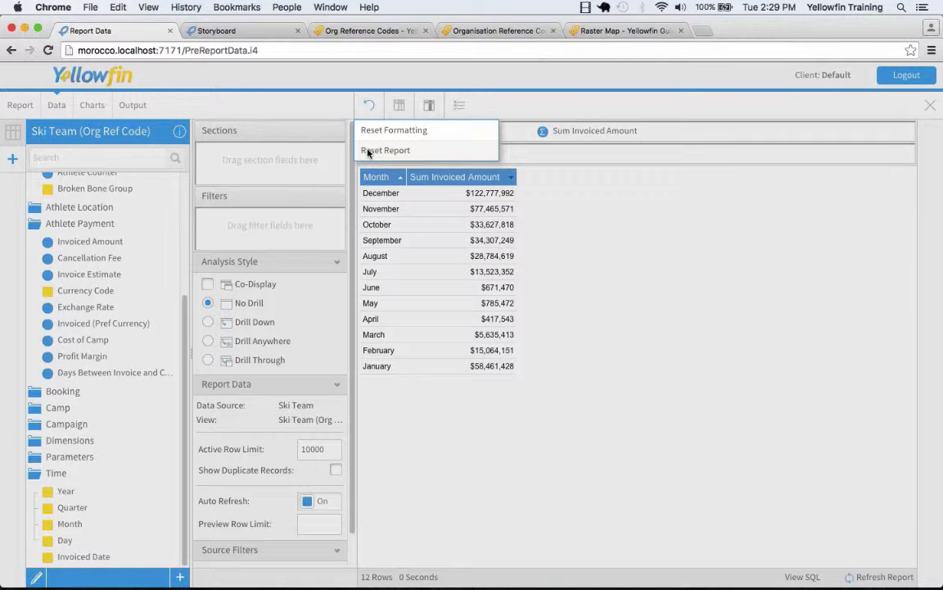
{"action": "left_click", "coordinate": [368, 151]}
{"action": "left_click", "coordinate": [456, 368]}
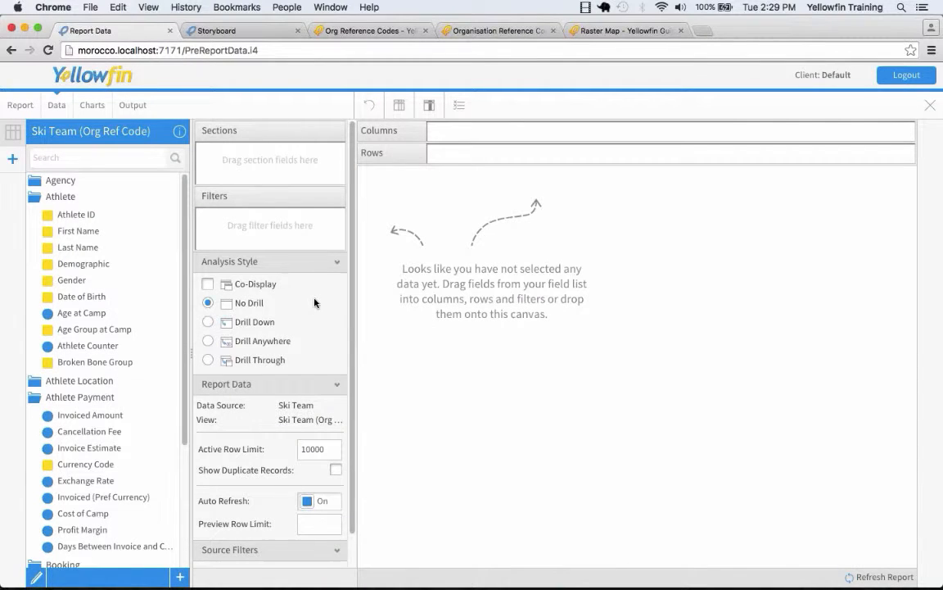
{"action": "left_click", "coordinate": [930, 105]}
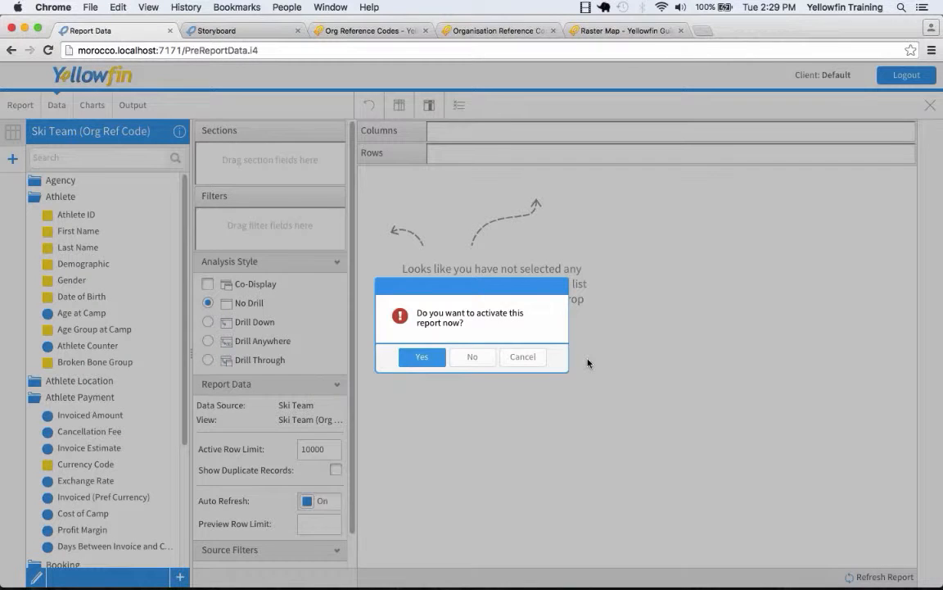
{"action": "left_click", "coordinate": [472, 357]}
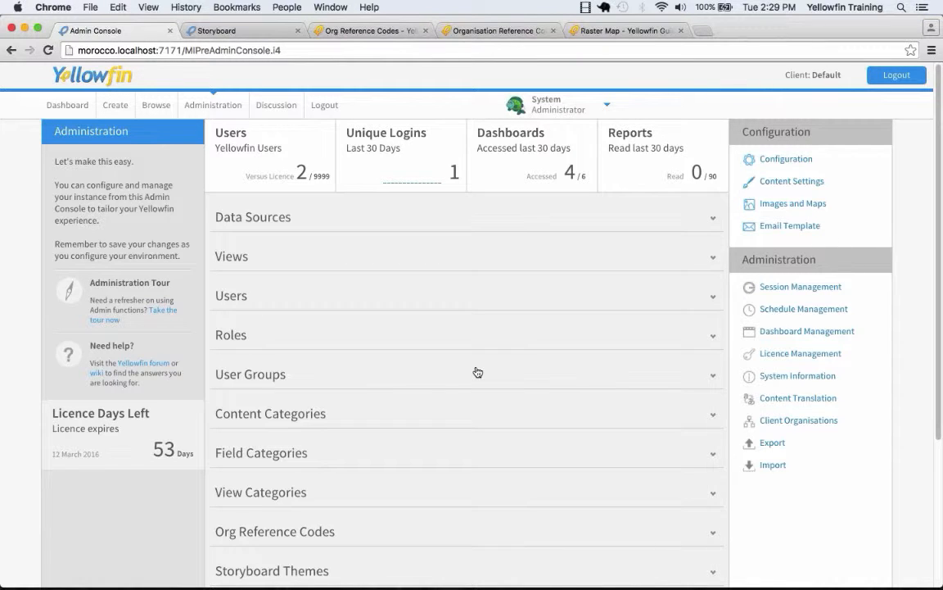
- Examine the Demographic org reference code's sort numbers, colours and images, and leave it without saving
{"action": "scroll", "coordinate": [473, 372], "scroll_direction": "down", "scroll_amount": 3}
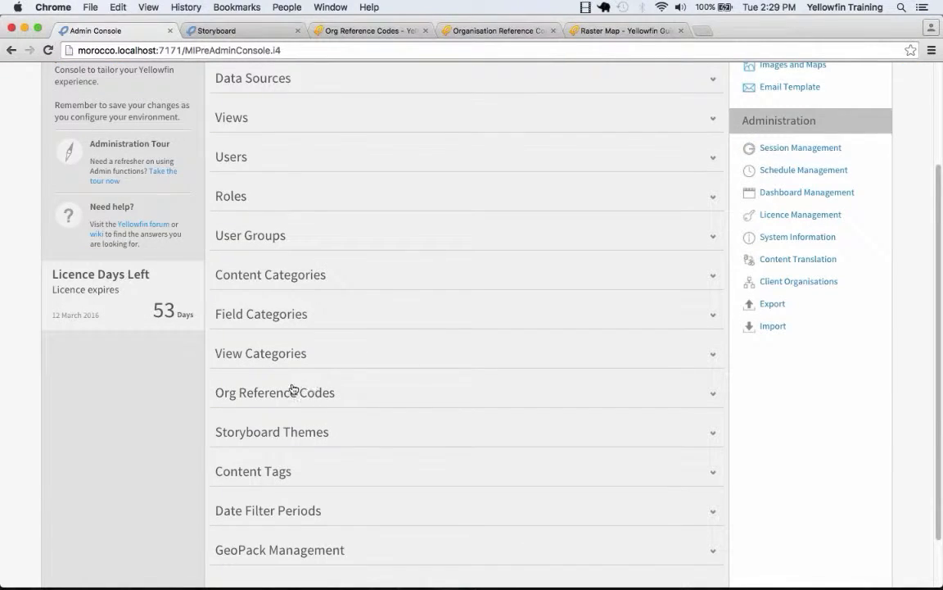
{"action": "left_click", "coordinate": [326, 393]}
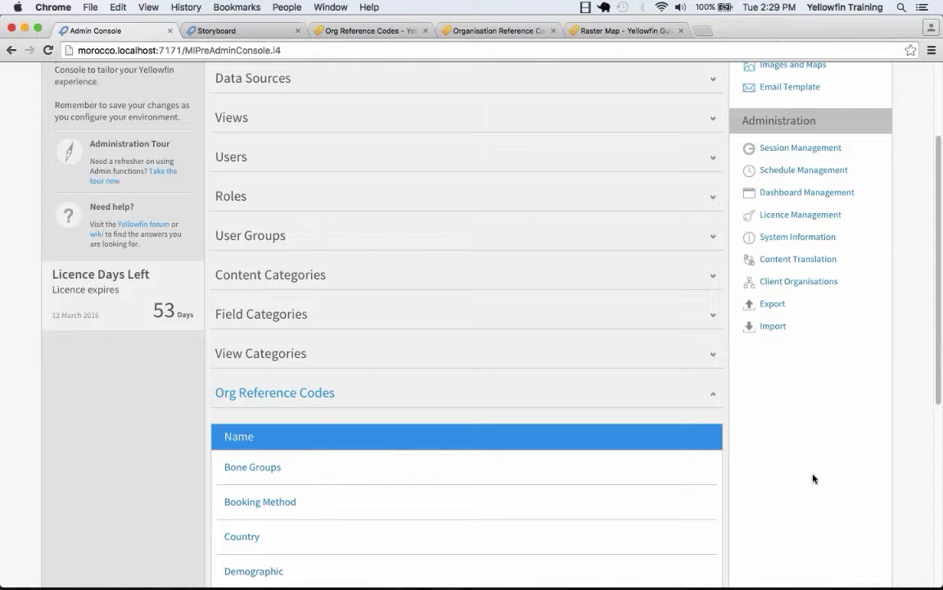
{"action": "scroll", "coordinate": [815, 479], "scroll_direction": "down", "scroll_amount": 4}
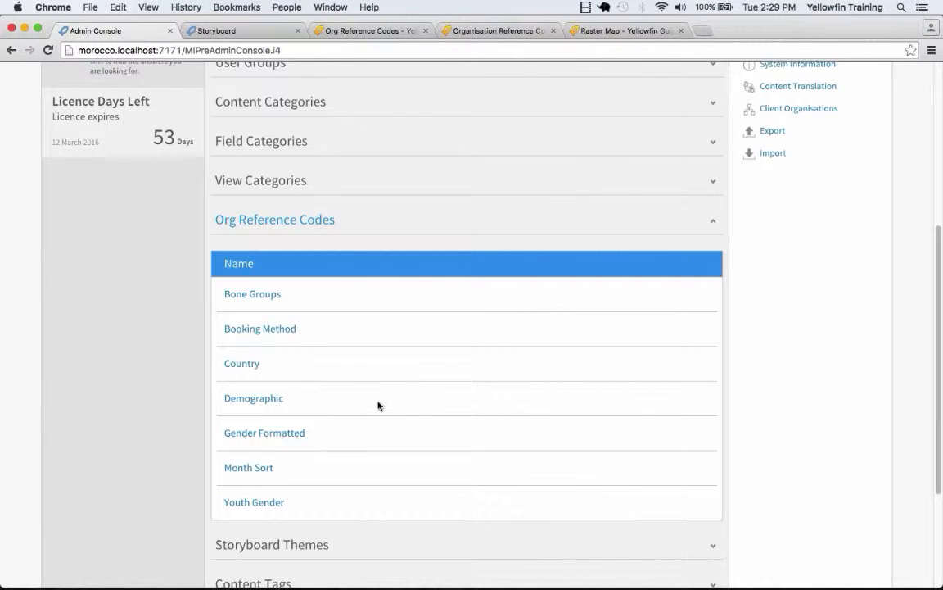
{"action": "left_click", "coordinate": [271, 402]}
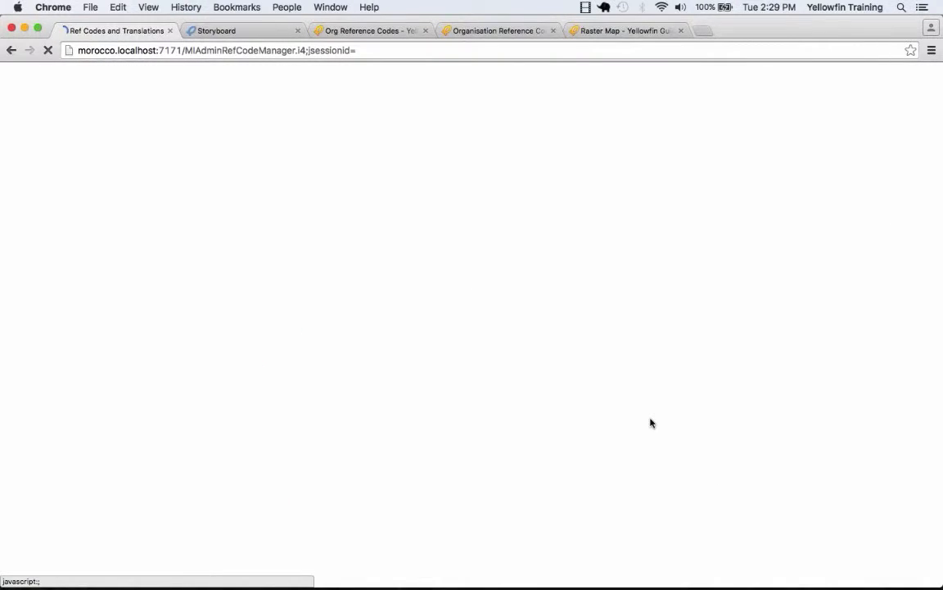
{"action": "scroll", "coordinate": [651, 413], "scroll_direction": "down", "scroll_amount": 5}
{"action": "scroll", "coordinate": [653, 409], "scroll_direction": "down", "scroll_amount": 3}
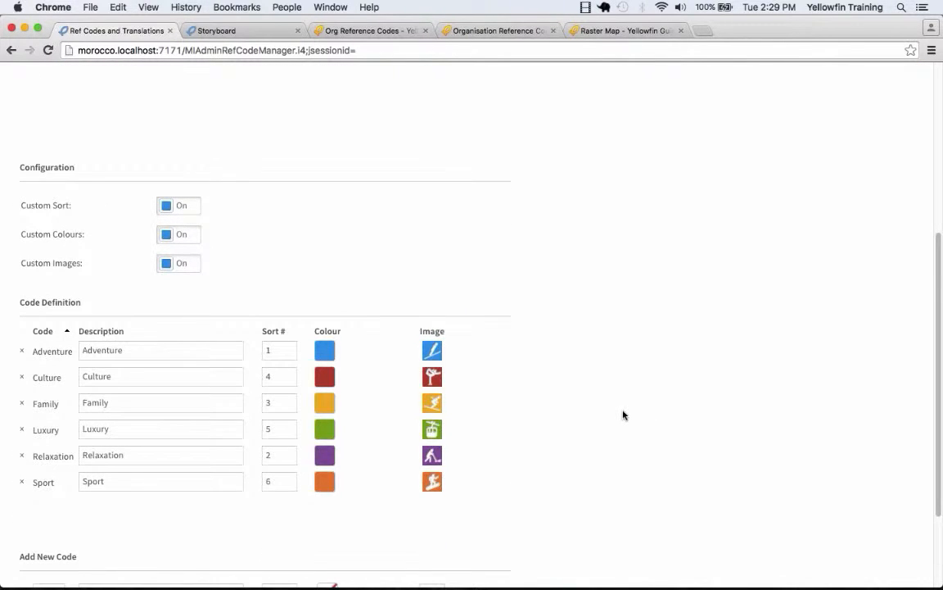
{"action": "scroll", "coordinate": [622, 415], "scroll_direction": "down", "scroll_amount": 3}
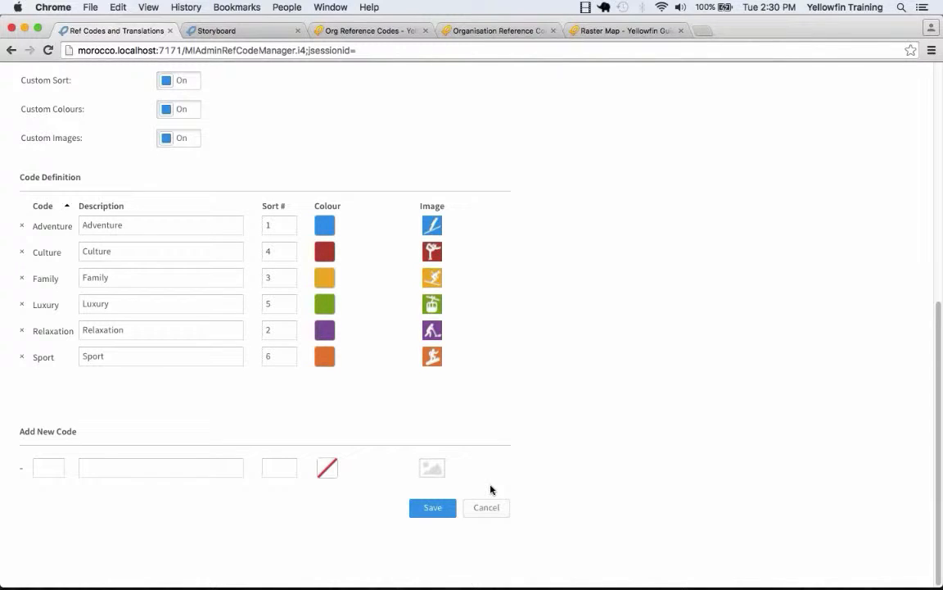
{"action": "left_click", "coordinate": [482, 508]}
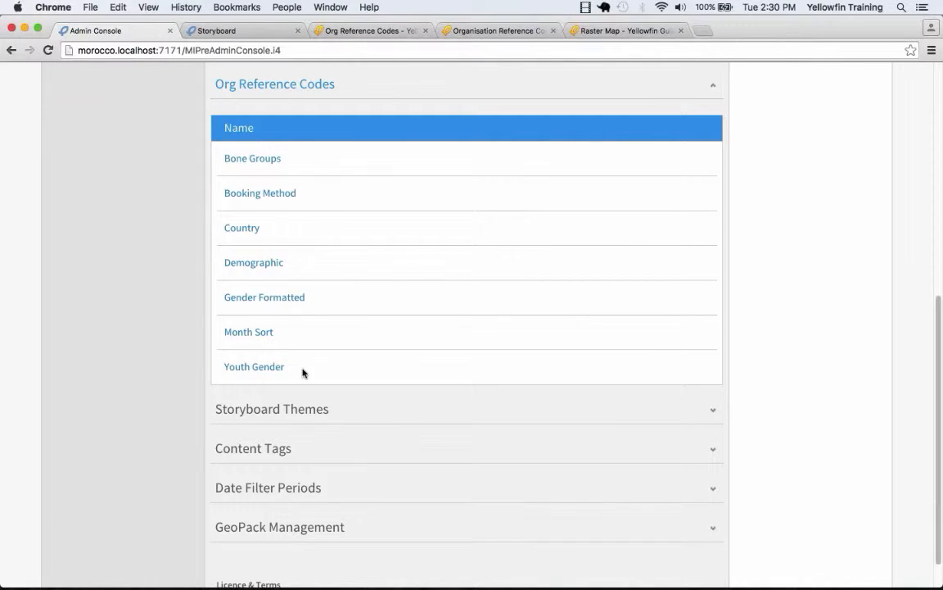
- Open the Youth Gender org reference code and turn on Custom Sort, Custom Colours and Custom Images
{"action": "left_click", "coordinate": [274, 370]}
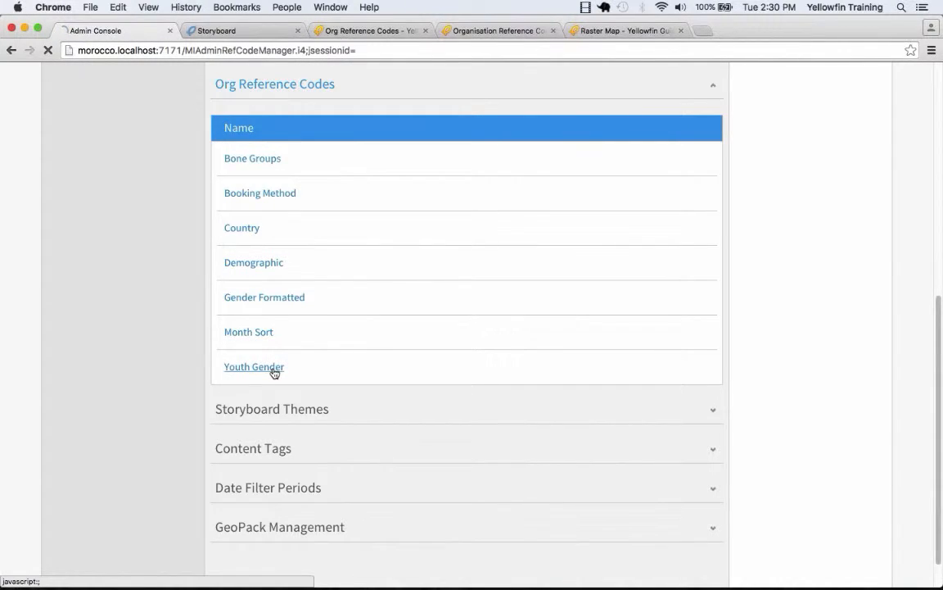
{"action": "scroll", "coordinate": [278, 371], "scroll_direction": "down", "scroll_amount": 5}
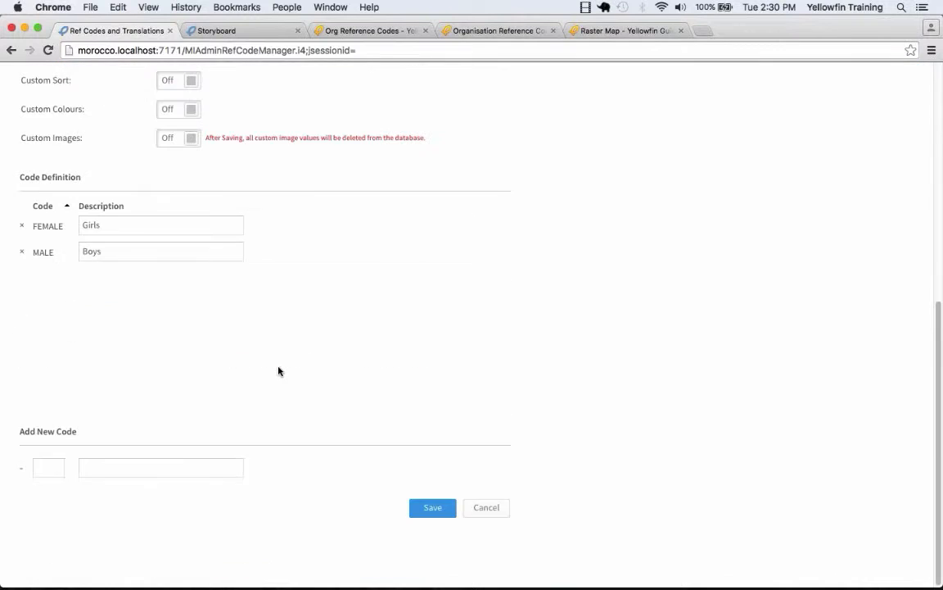
{"action": "scroll", "coordinate": [278, 371], "scroll_direction": "up", "scroll_amount": 2}
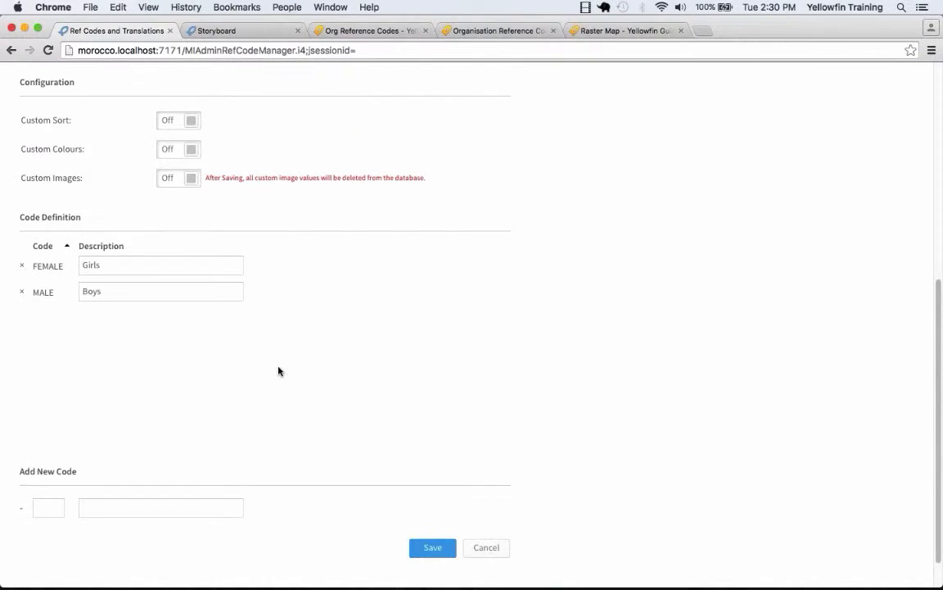
{"action": "left_click", "coordinate": [173, 124]}
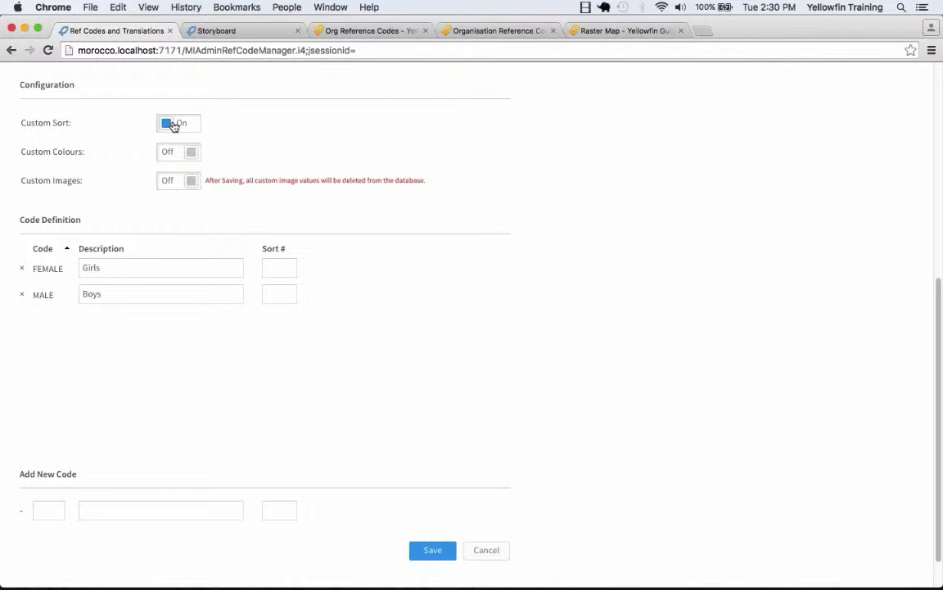
{"action": "left_click", "coordinate": [166, 153]}
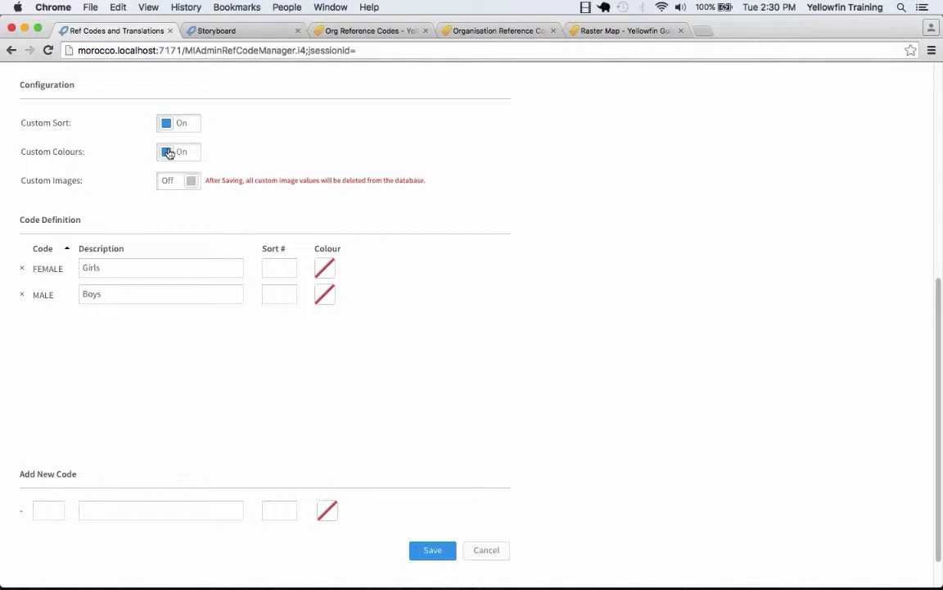
{"action": "left_click", "coordinate": [165, 181]}
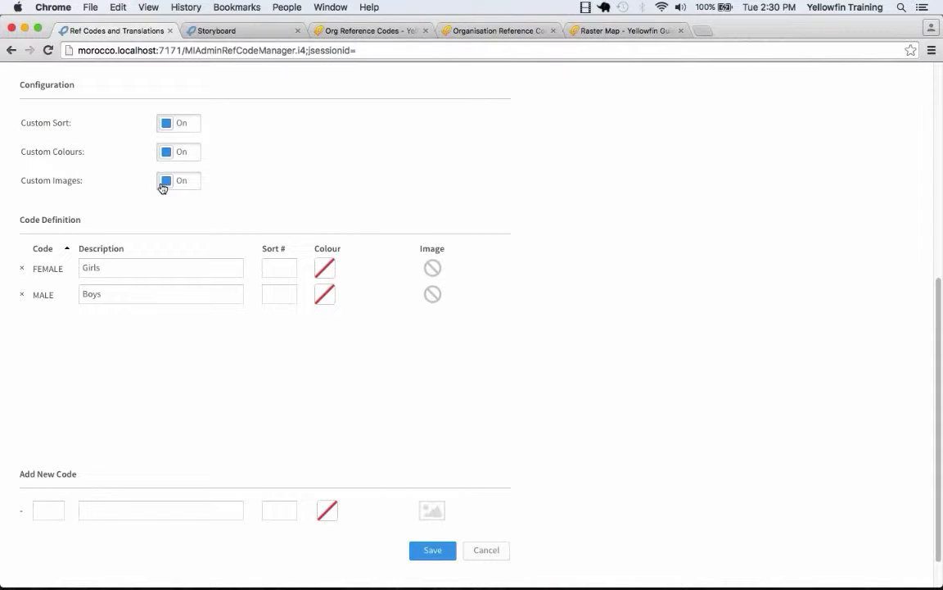
- Set the sort number to 1 for the FEMALE code and 2 for the MALE code
{"action": "left_click", "coordinate": [279, 268]}
{"action": "type", "text": "1"}
{"action": "left_click", "coordinate": [282, 295]}
{"action": "type", "text": "2"}
{"action": "left_click", "coordinate": [303, 323]}
- Assign orange as the custom colour for the FEMALE code and green for the MALE code
{"action": "left_click", "coordinate": [327, 272]}
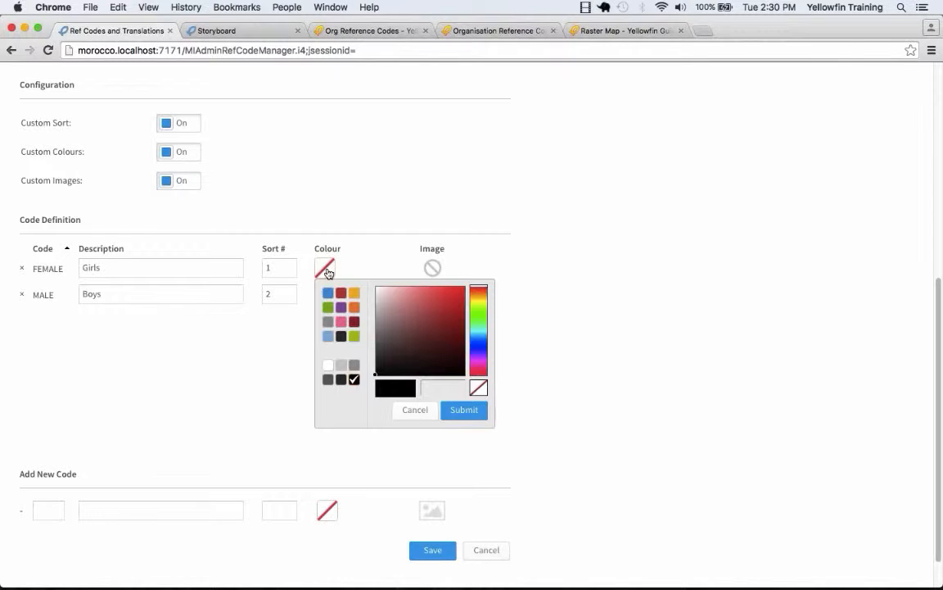
{"action": "left_click", "coordinate": [354, 307]}
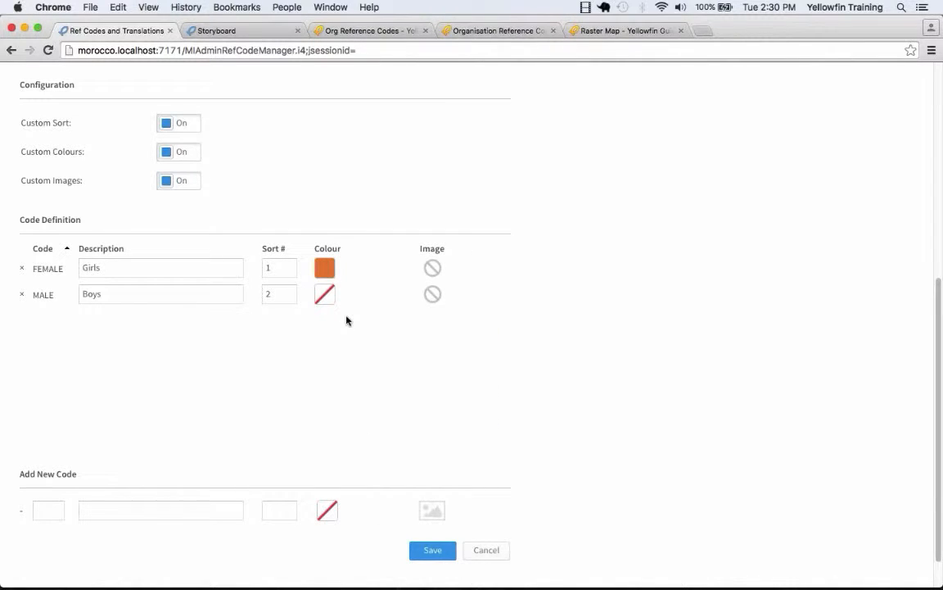
{"action": "left_click", "coordinate": [320, 298]}
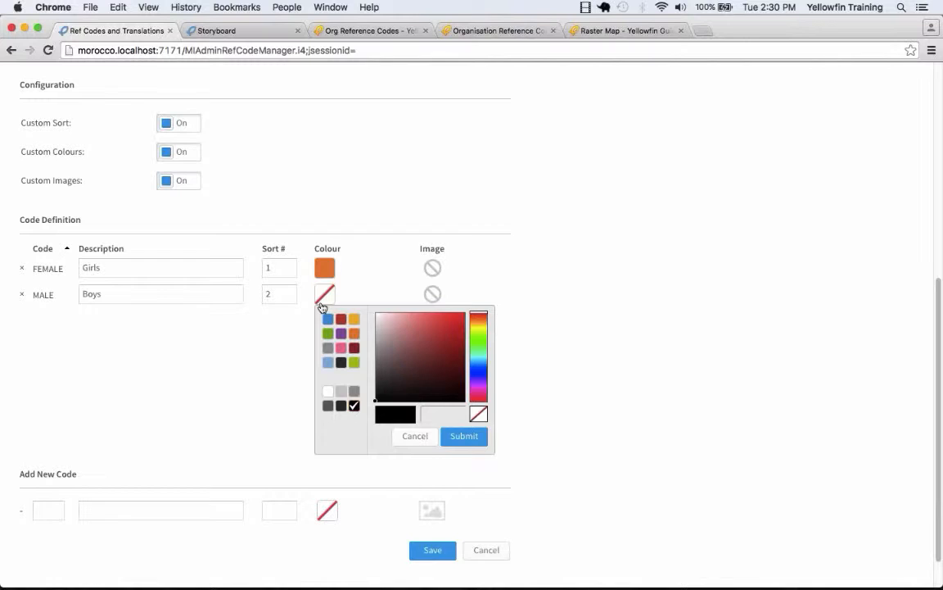
{"action": "left_click", "coordinate": [359, 322]}
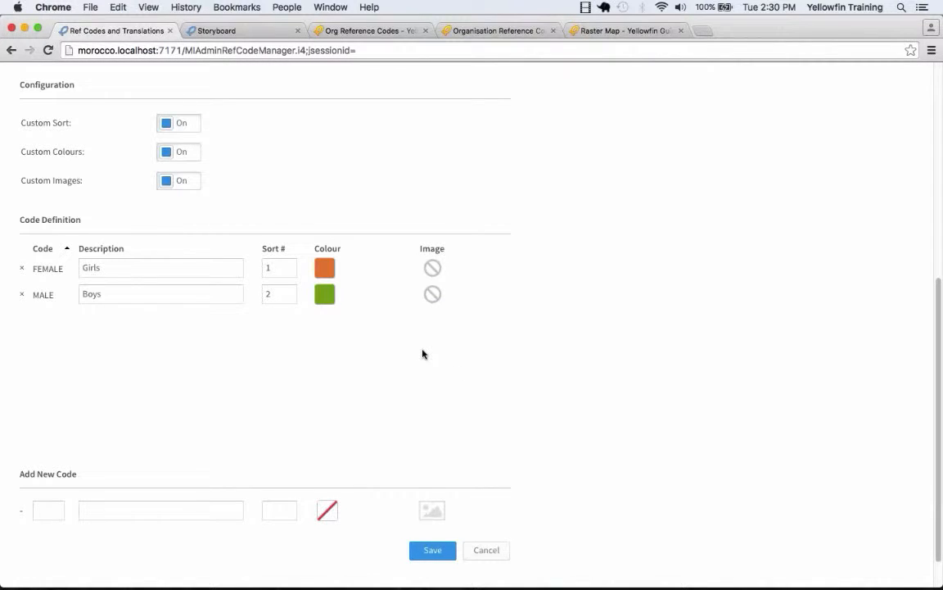
{"action": "left_click", "coordinate": [324, 270]}
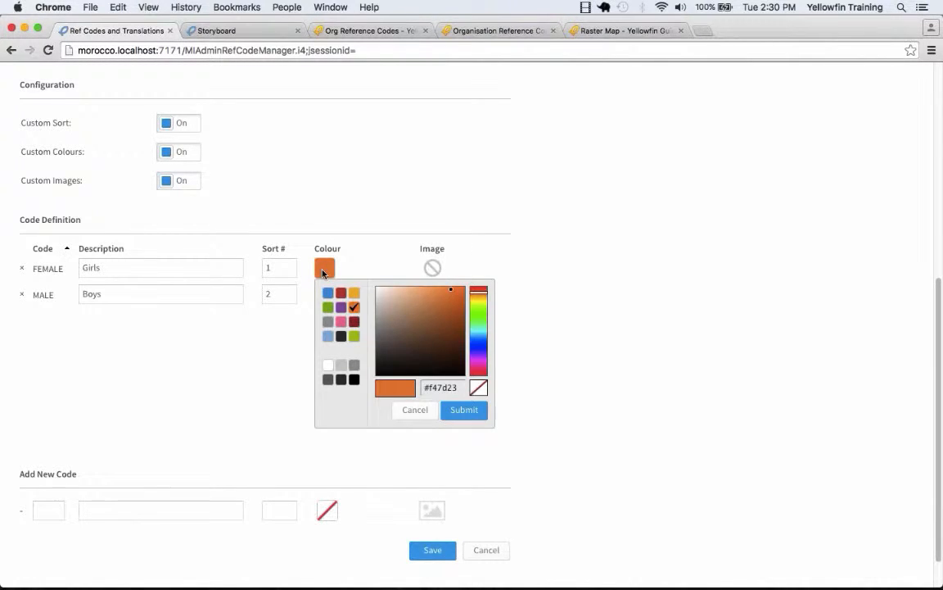
{"action": "mouse_move", "coordinate": [461, 318]}
{"action": "left_mouse_down"}
{"action": "mouse_move", "coordinate": [447, 328]}
{"action": "mouse_move", "coordinate": [443, 321]}
{"action": "left_mouse_up"}
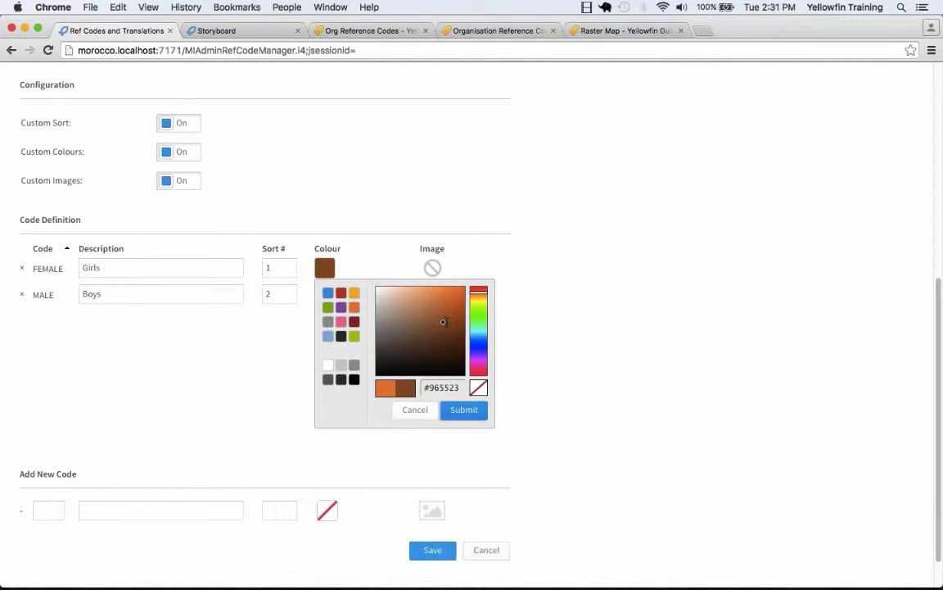
{"action": "left_click", "coordinate": [428, 390]}
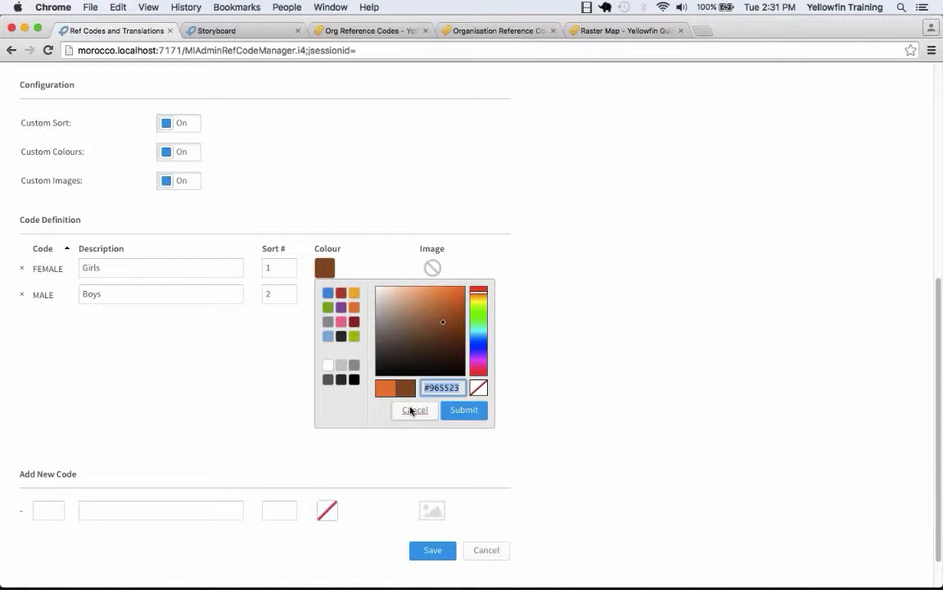
{"action": "left_click", "coordinate": [412, 410]}
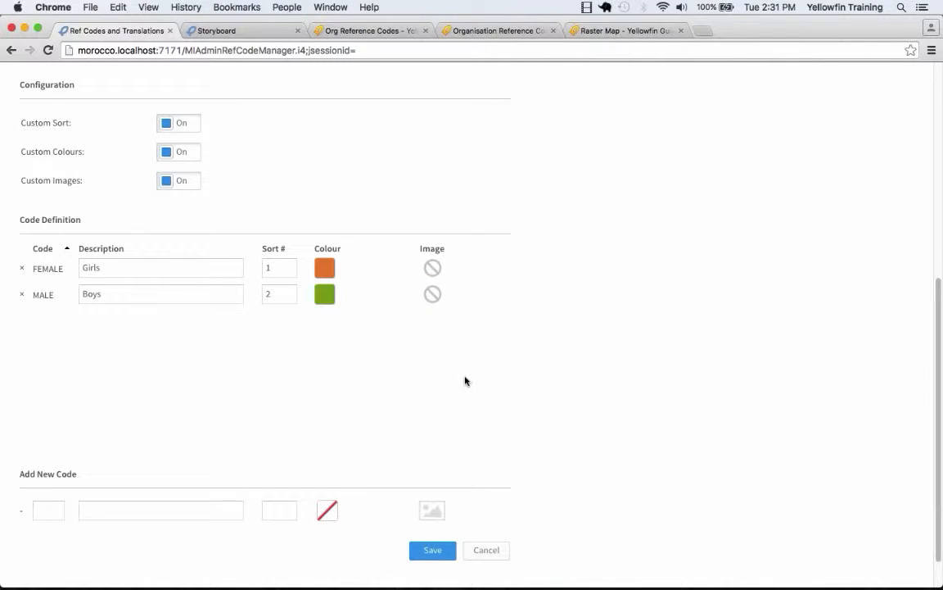
- Assign the Demo - Adventure thumbnail as the custom image for the FEMALE code
{"action": "left_click", "coordinate": [453, 324]}
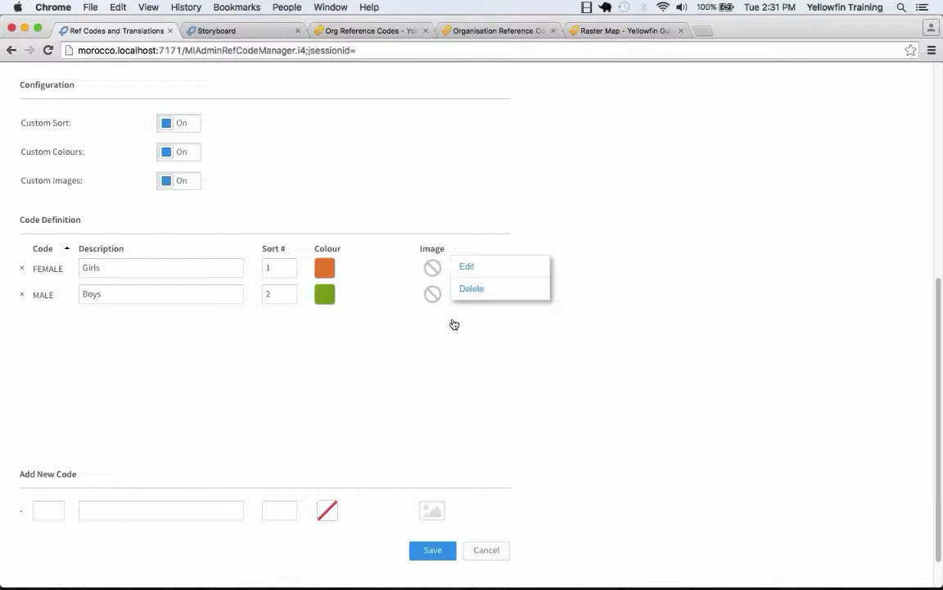
{"action": "left_click", "coordinate": [489, 269]}
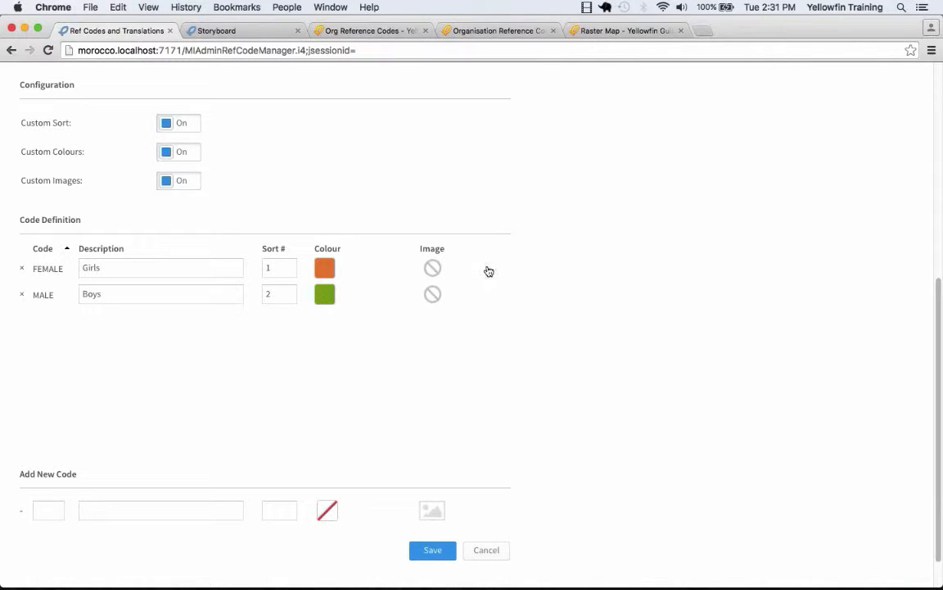
{"action": "scroll", "coordinate": [543, 358], "scroll_direction": "down", "scroll_amount": 5}
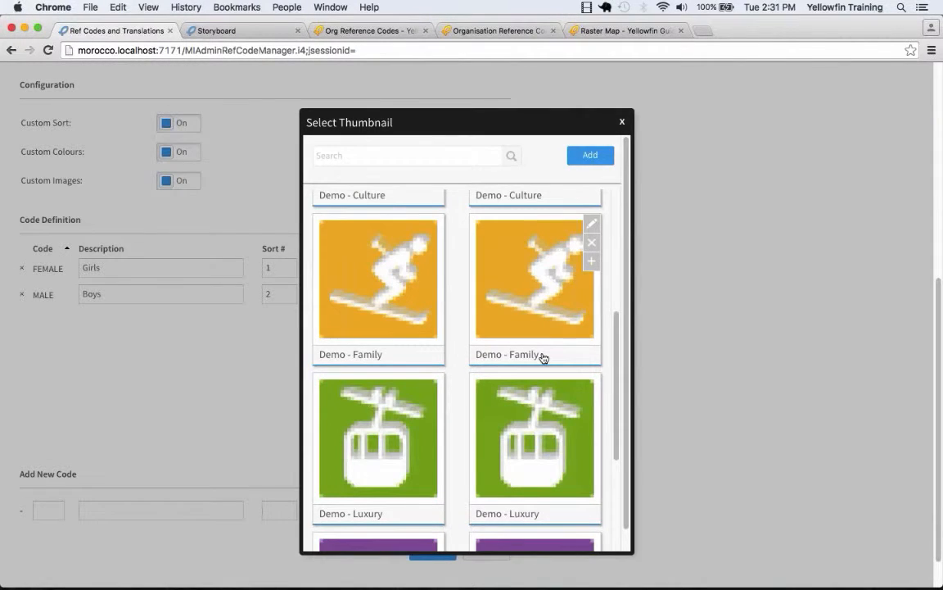
{"action": "scroll", "coordinate": [544, 358], "scroll_direction": "down", "scroll_amount": 5}
{"action": "scroll", "coordinate": [544, 358], "scroll_direction": "up", "scroll_amount": 10}
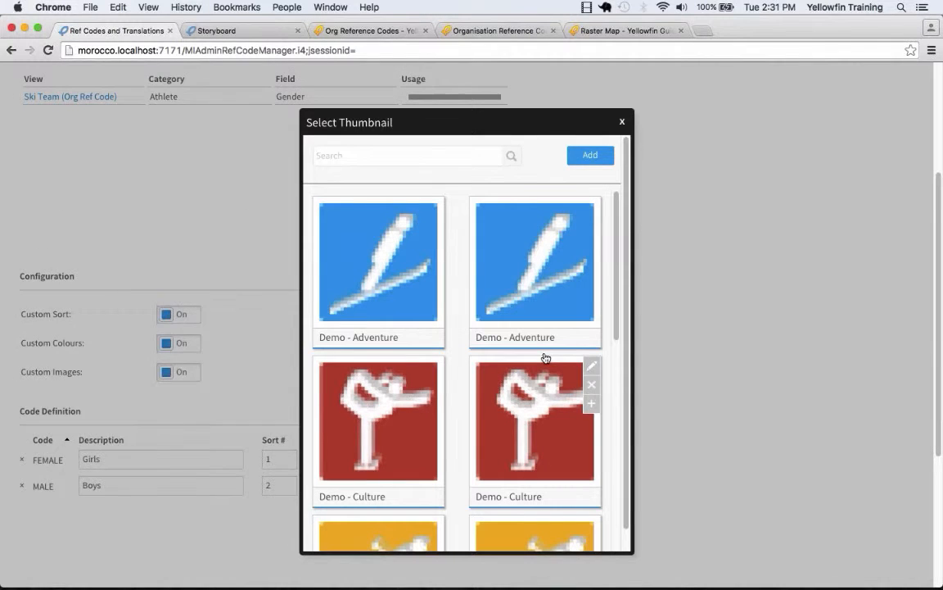
{"action": "scroll", "coordinate": [544, 358], "scroll_direction": "up", "scroll_amount": 3}
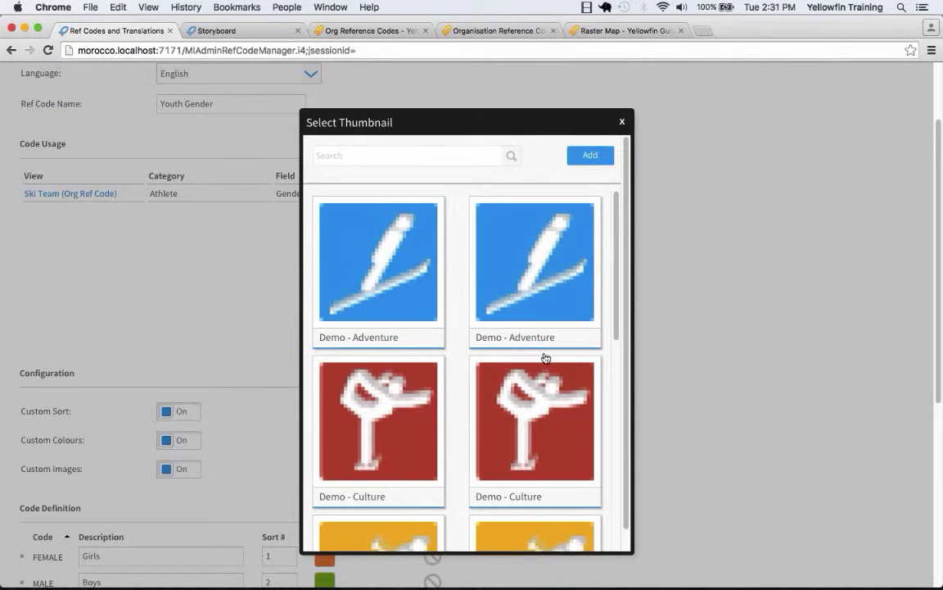
{"action": "left_click", "coordinate": [536, 264]}
- Assign the Demo - Culture thumbnail as the custom image for the MALE code
{"action": "mouse_move", "coordinate": [443, 565]}
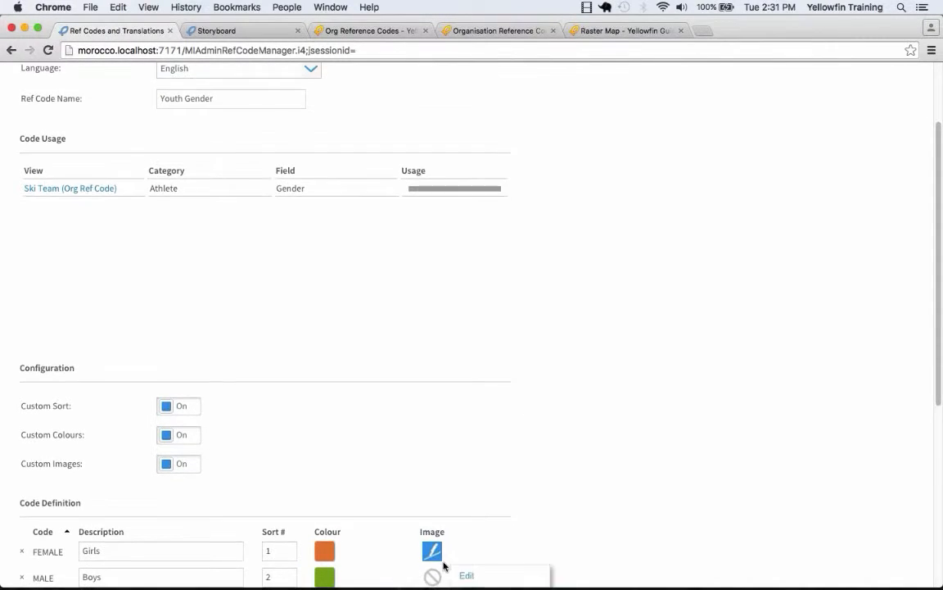
{"action": "scroll", "coordinate": [468, 542], "scroll_direction": "down", "scroll_amount": 2}
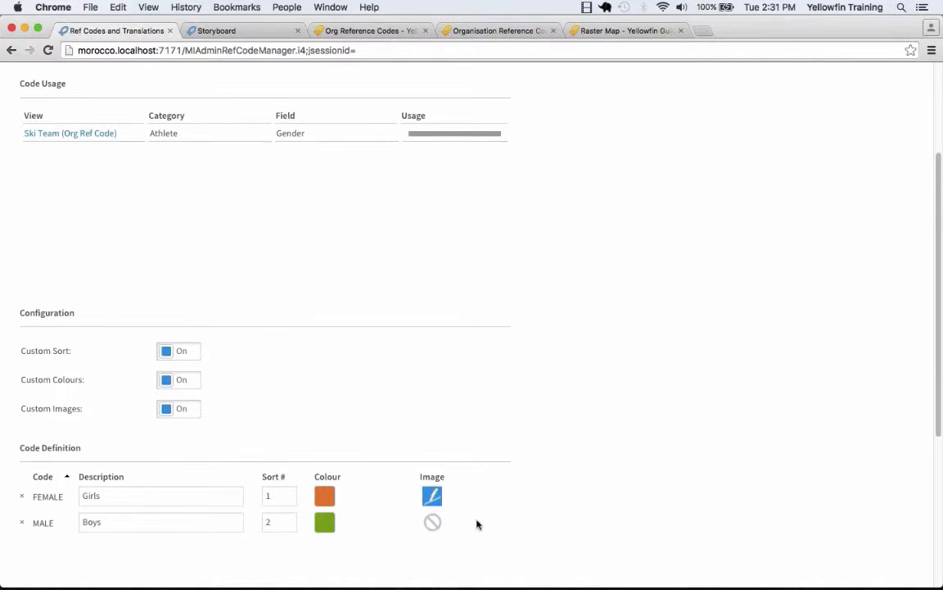
{"action": "left_click", "coordinate": [479, 524]}
{"action": "left_click", "coordinate": [565, 410]}
- Delete the custom images from the MALE and FEMALE codes and save the Youth Gender reference code
{"action": "scroll", "coordinate": [594, 423], "scroll_direction": "down", "scroll_amount": 4}
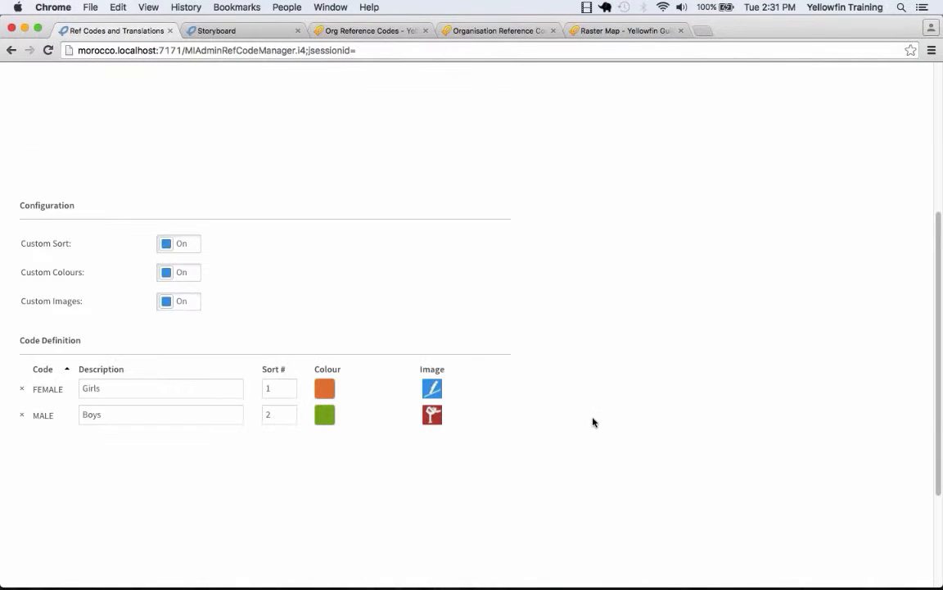
{"action": "left_click", "coordinate": [478, 407]}
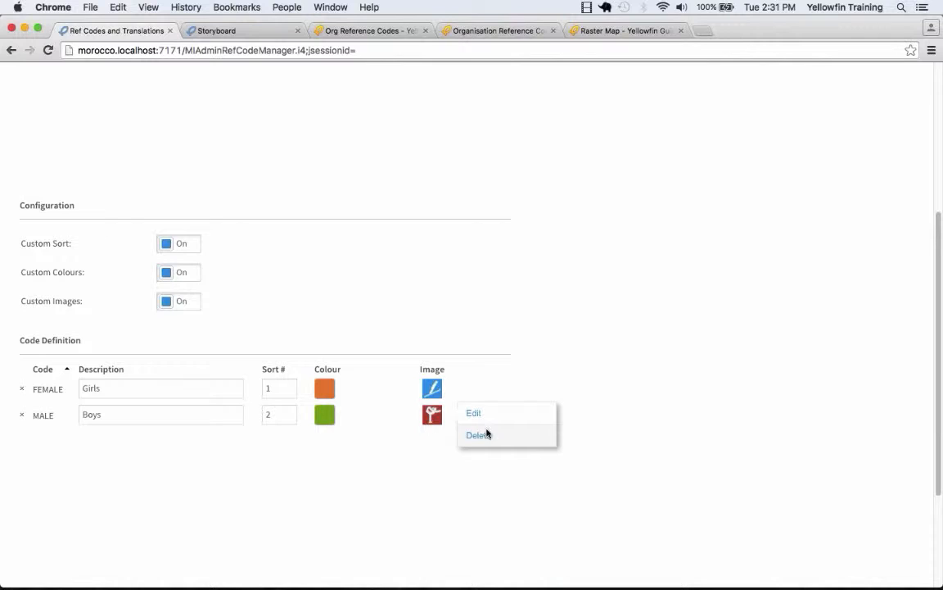
{"action": "left_click", "coordinate": [486, 434]}
{"action": "left_click", "coordinate": [434, 390]}
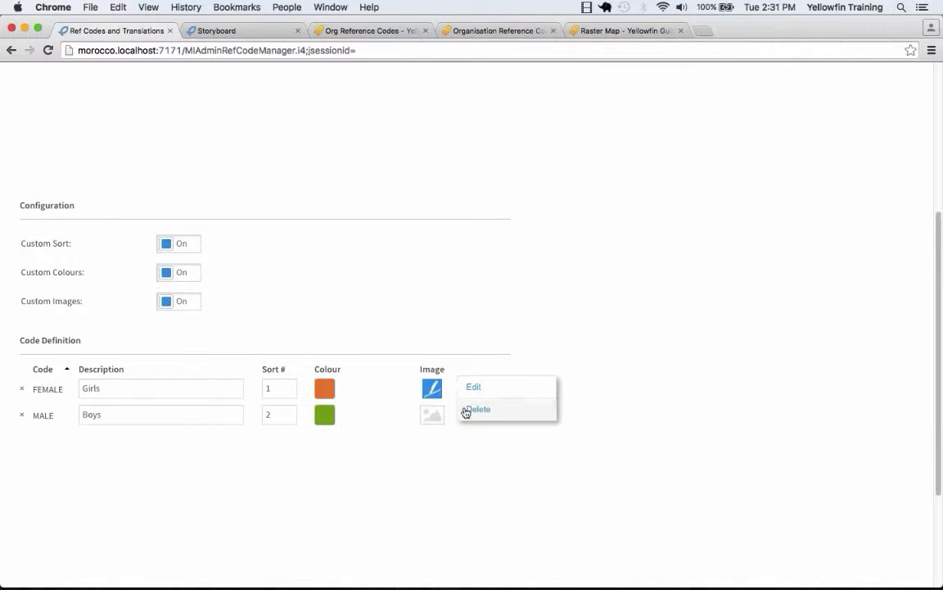
{"action": "left_click", "coordinate": [468, 407]}
{"action": "scroll", "coordinate": [544, 448], "scroll_direction": "down", "scroll_amount": 4}
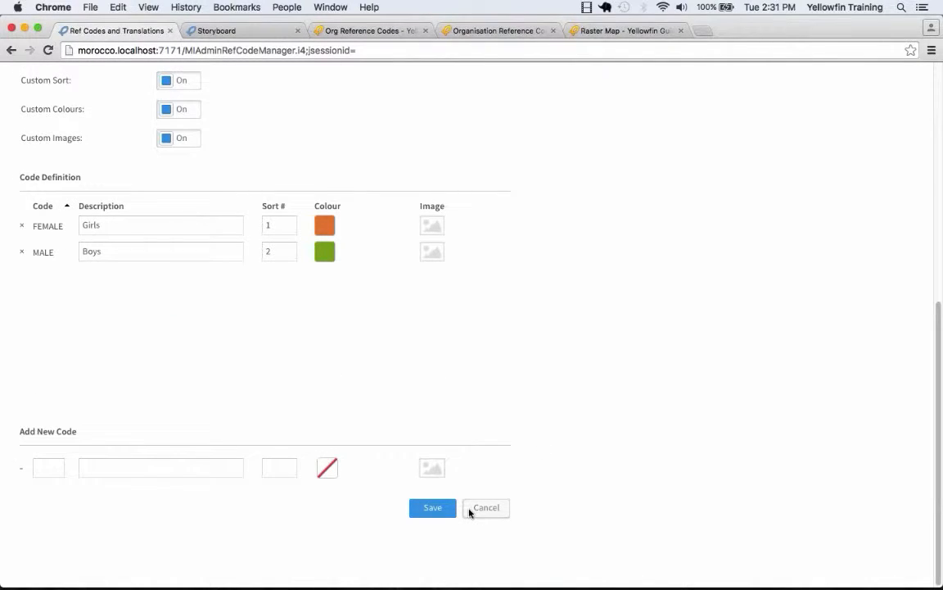
{"action": "left_click", "coordinate": [442, 511]}
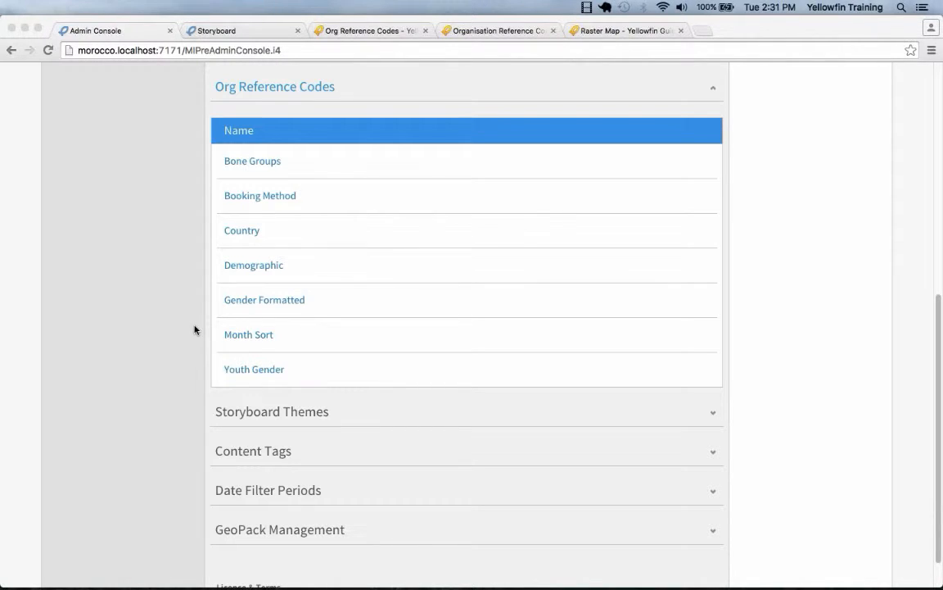
- View the dashboard's athlete charts, and return to the Org Reference Codes list in the Admin Console
{"action": "scroll", "coordinate": [135, 314], "scroll_direction": "up", "scroll_amount": 10}
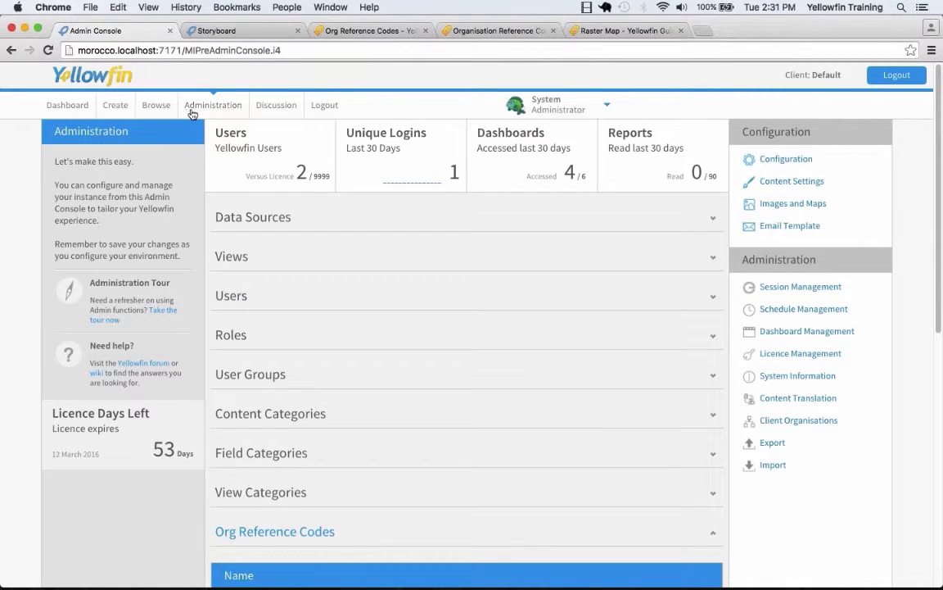
{"action": "left_click", "coordinate": [64, 106]}
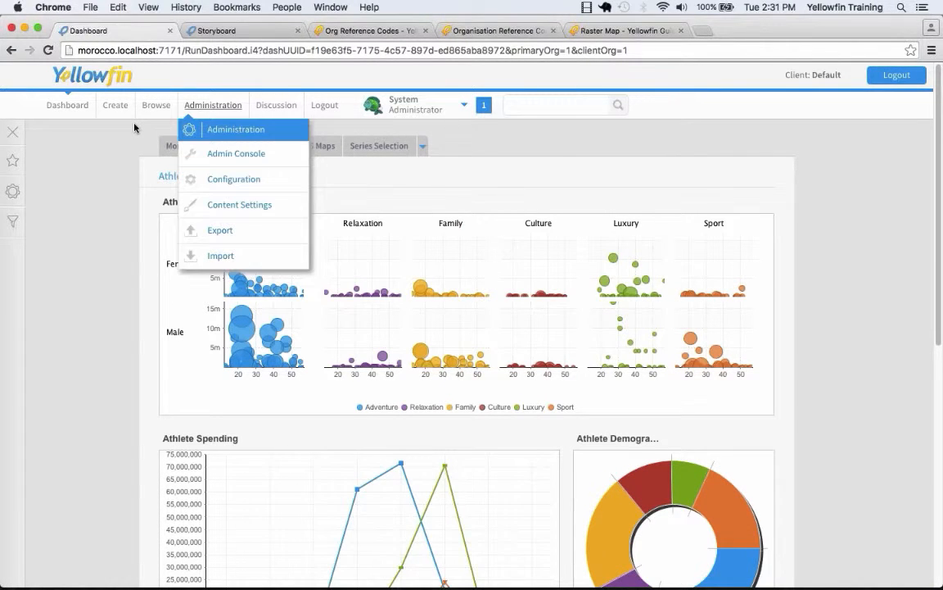
{"action": "left_click", "coordinate": [240, 153]}
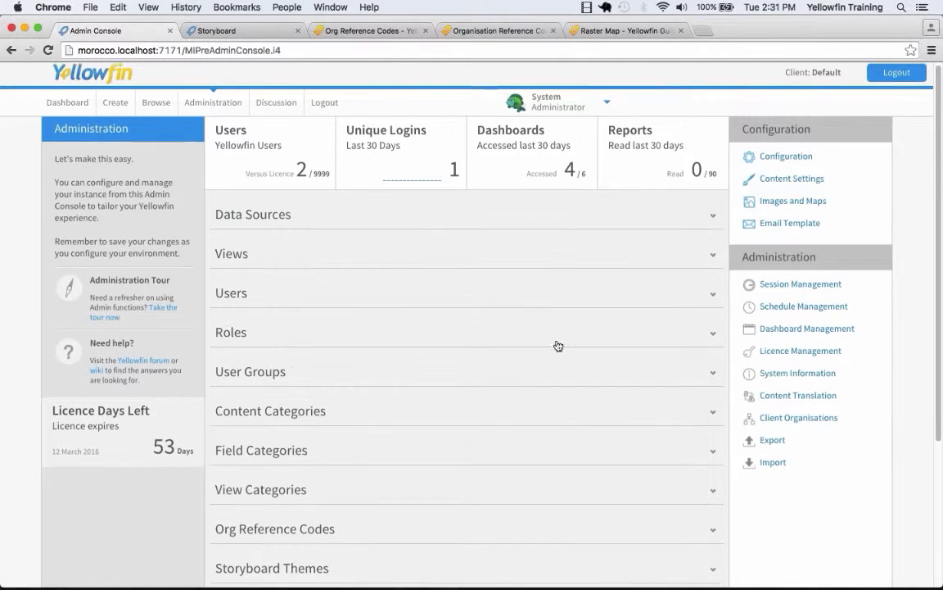
{"action": "scroll", "coordinate": [556, 345], "scroll_direction": "down", "scroll_amount": 4}
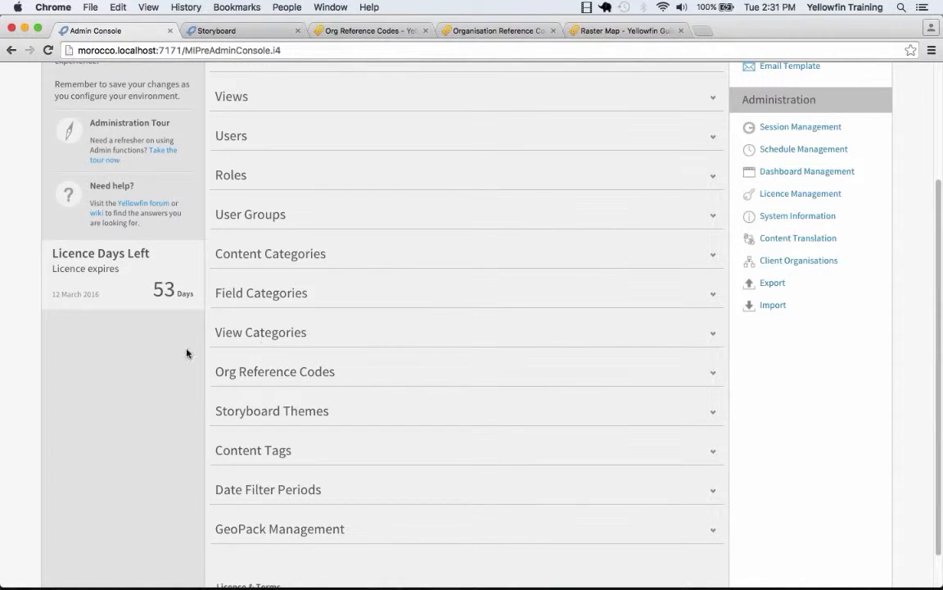
{"action": "left_click", "coordinate": [340, 372]}
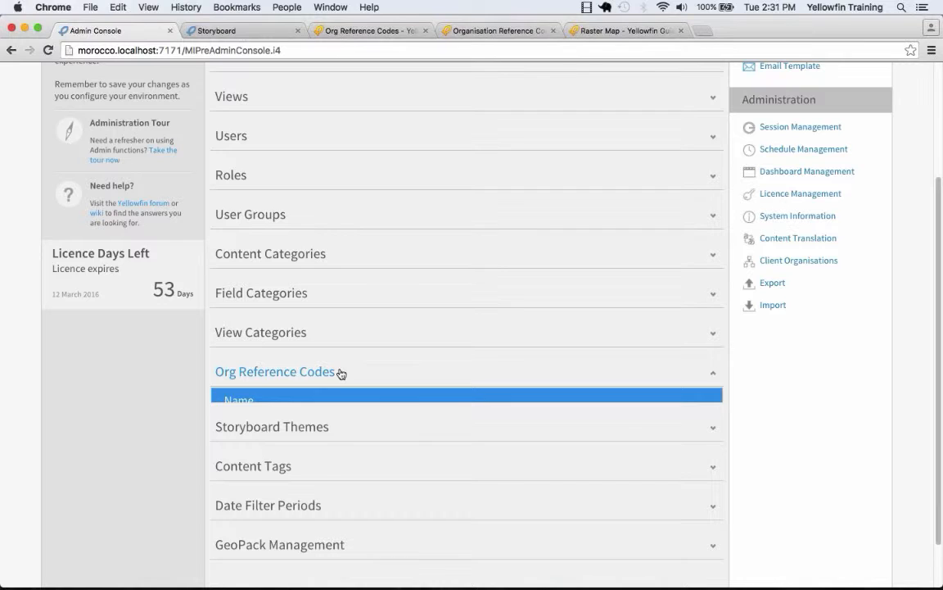
{"action": "scroll", "coordinate": [340, 374], "scroll_direction": "down", "scroll_amount": 5}
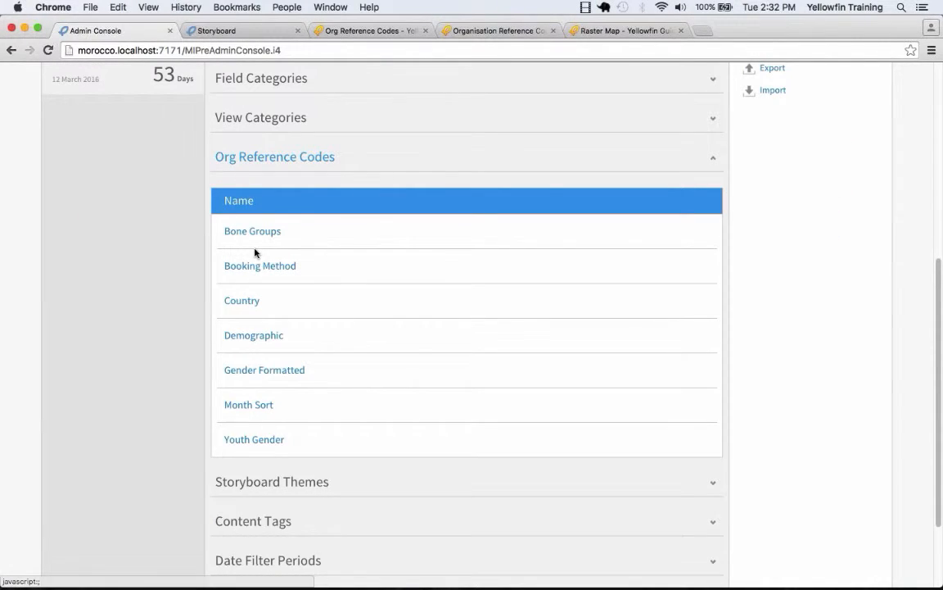
- Review the Demographic org reference code's usage, configuration and code definitions, and leave it without saving
{"action": "left_click", "coordinate": [267, 338]}
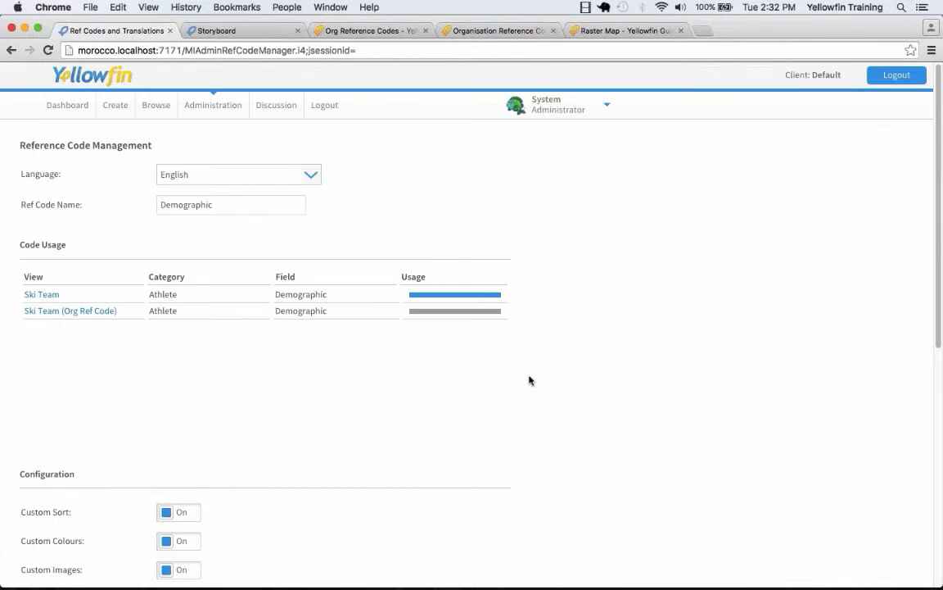
{"action": "scroll", "coordinate": [529, 380], "scroll_direction": "down", "scroll_amount": 9}
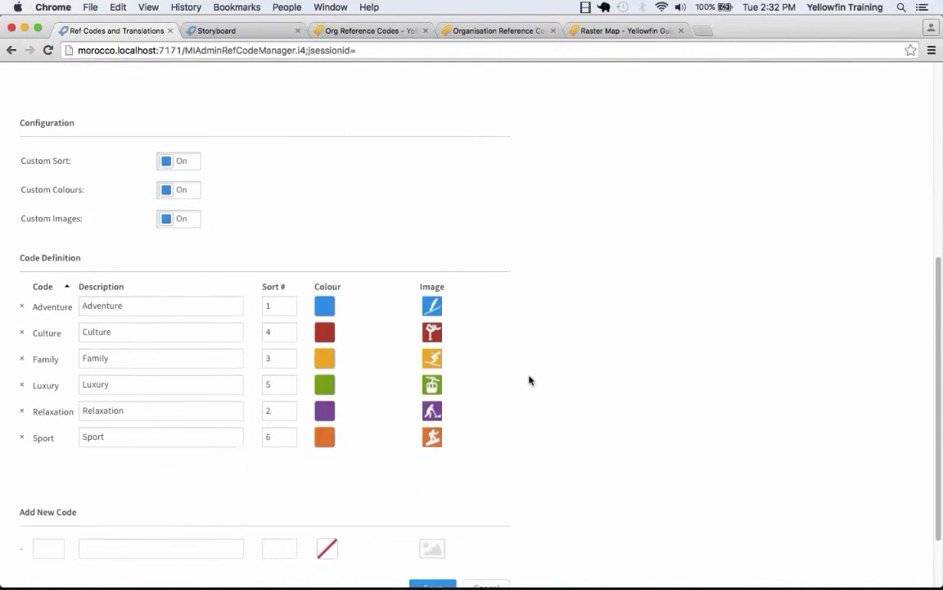
{"action": "scroll", "coordinate": [529, 380], "scroll_direction": "up", "scroll_amount": 8}
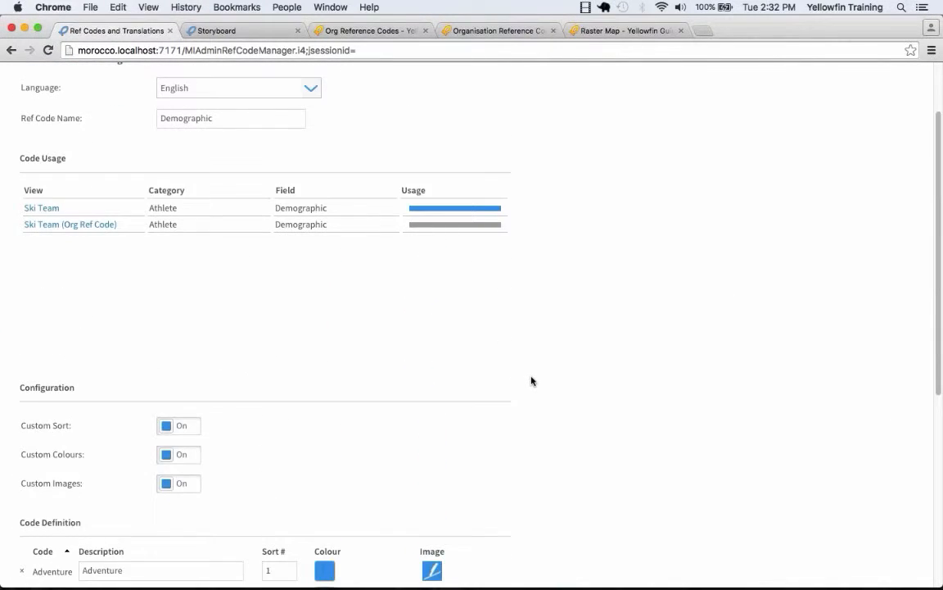
{"action": "scroll", "coordinate": [529, 380], "scroll_direction": "down", "scroll_amount": 9}
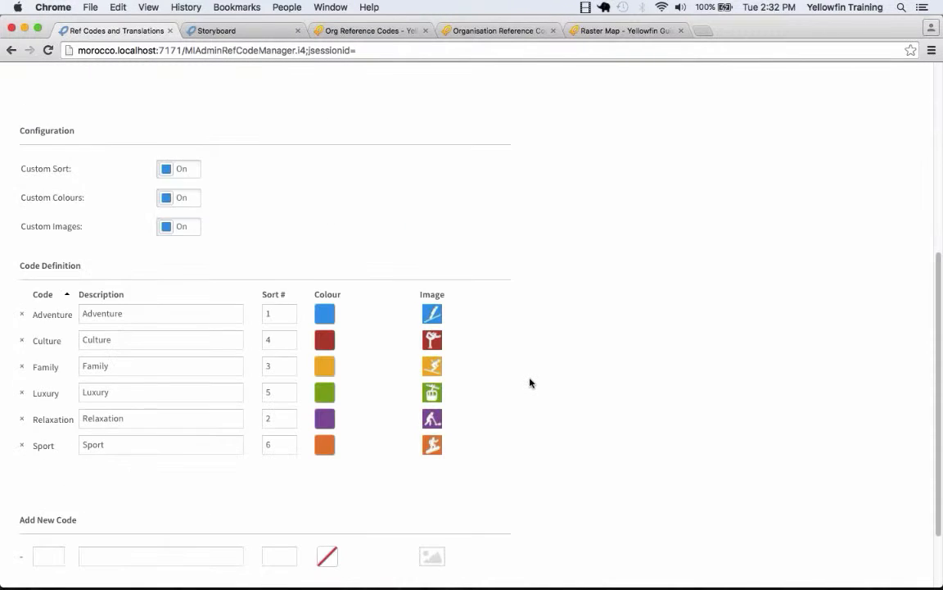
{"action": "left_click", "coordinate": [484, 509]}
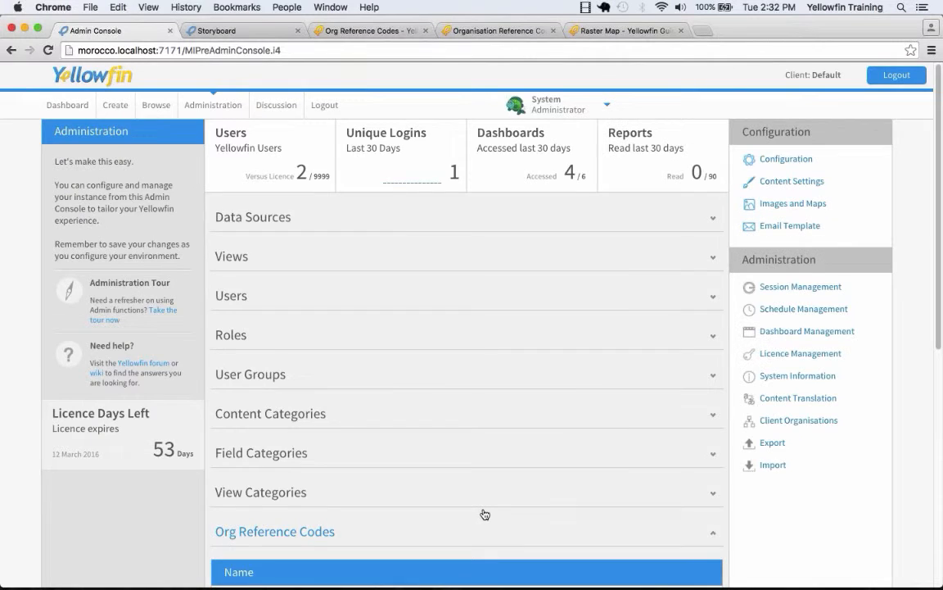
{"action": "scroll", "coordinate": [720, 410], "scroll_direction": "down", "scroll_amount": 11}
{"action": "scroll", "coordinate": [747, 391], "scroll_direction": "up", "scroll_amount": 11}
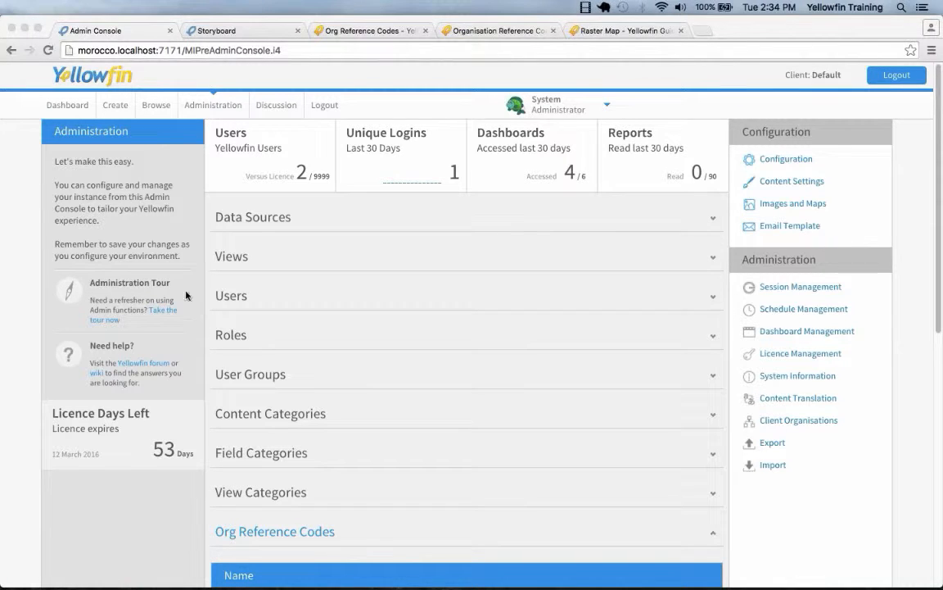
- Create a new report with the Drag and Drop Builder using the Ski Team (Org Ref Code) view
{"action": "left_click", "coordinate": [112, 105]}
{"action": "left_click", "coordinate": [124, 147]}
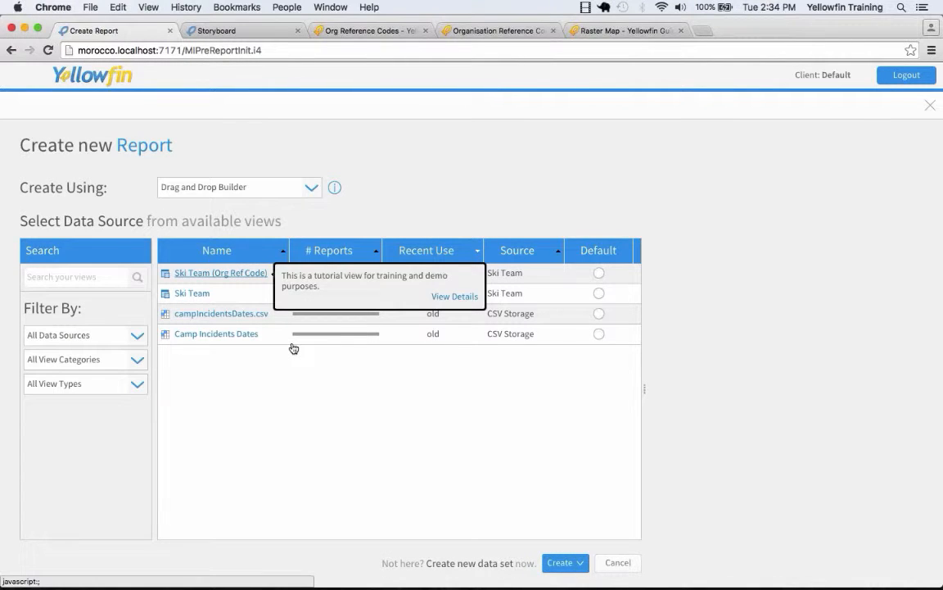
{"action": "left_click", "coordinate": [292, 344]}
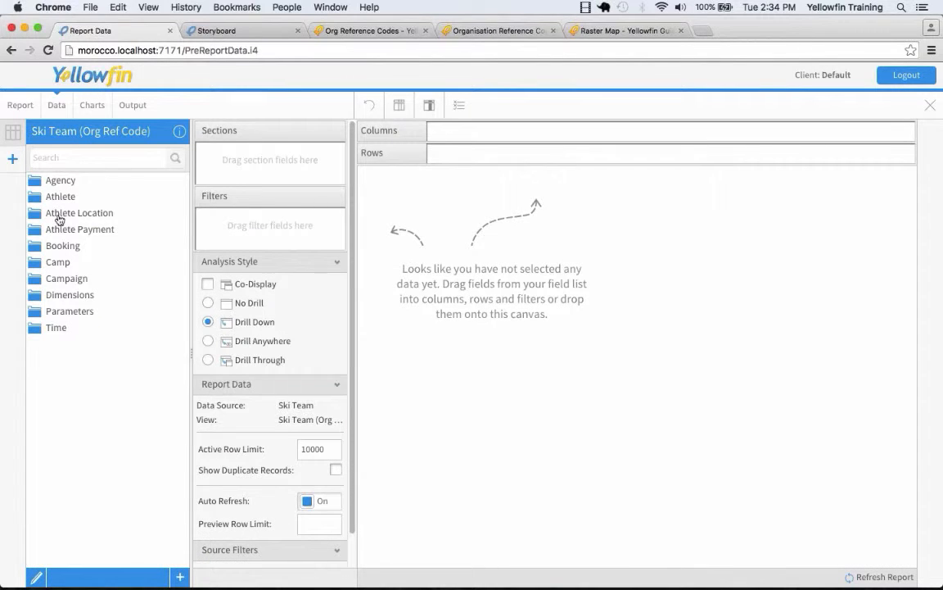
- Add the Athlete category's Demographic field and the Athlete Payment category's Invoiced Amount field as report columns
{"action": "left_click", "coordinate": [57, 197]}
{"action": "left_click_drag", "start_coordinate": [63, 265], "coordinate": [409, 246]}
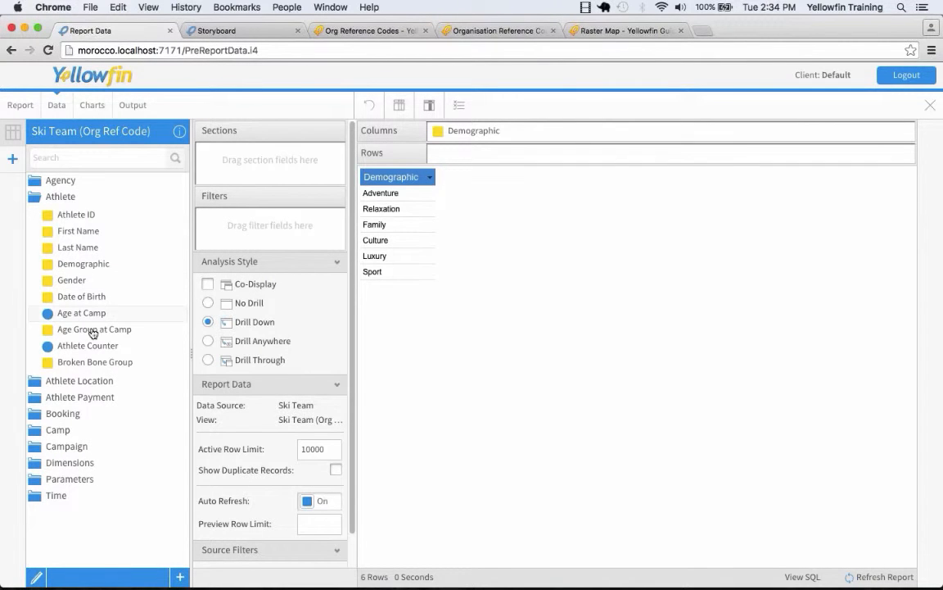
{"action": "left_click", "coordinate": [55, 380]}
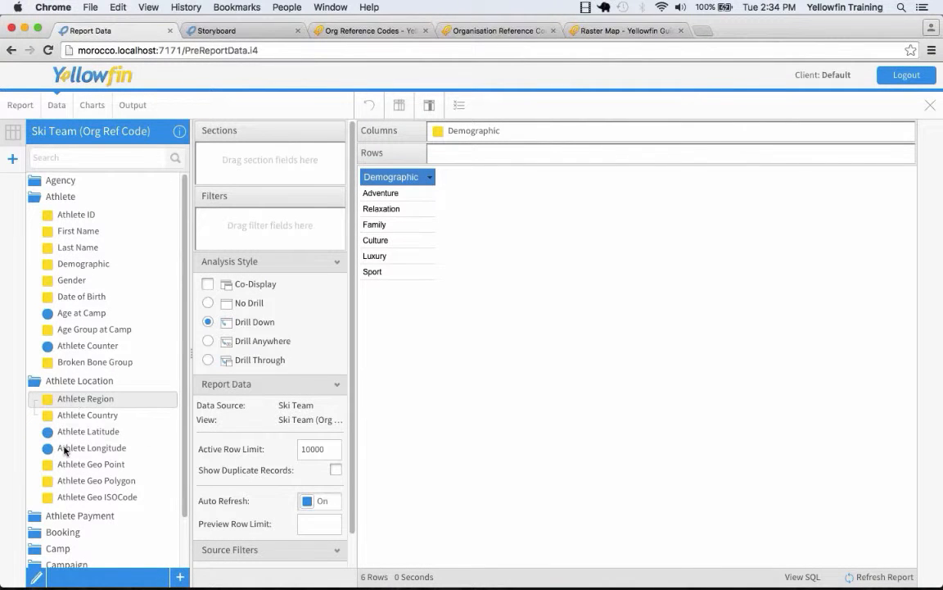
{"action": "left_click", "coordinate": [49, 515]}
{"action": "scroll", "coordinate": [63, 466], "scroll_direction": "down", "scroll_amount": 3}
{"action": "left_click_drag", "start_coordinate": [90, 434], "coordinate": [459, 206]}
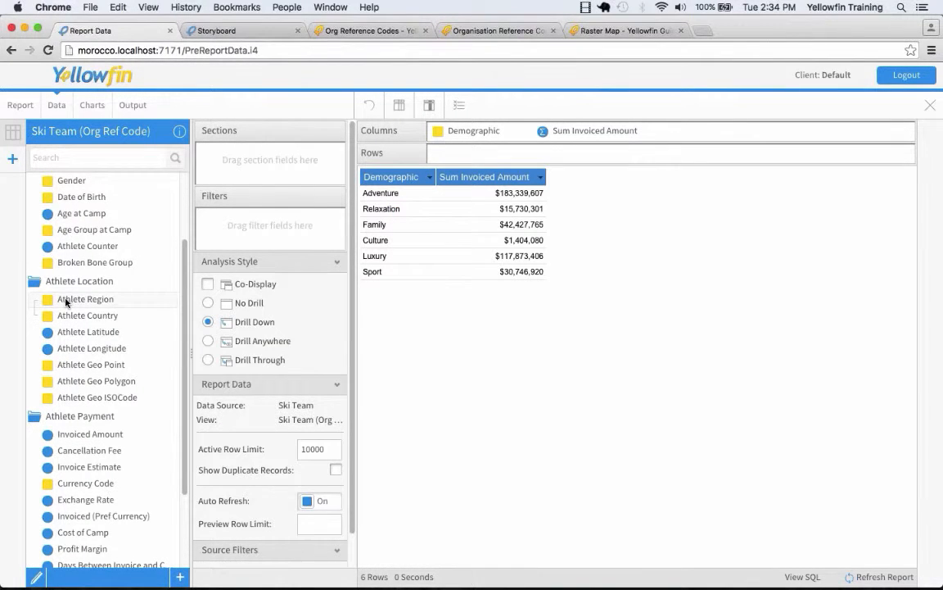
- Add Demographic as a report filter and display the report output
{"action": "scroll", "coordinate": [67, 234], "scroll_direction": "up", "scroll_amount": 1}
{"action": "left_click_drag", "start_coordinate": [70, 215], "coordinate": [268, 221]}
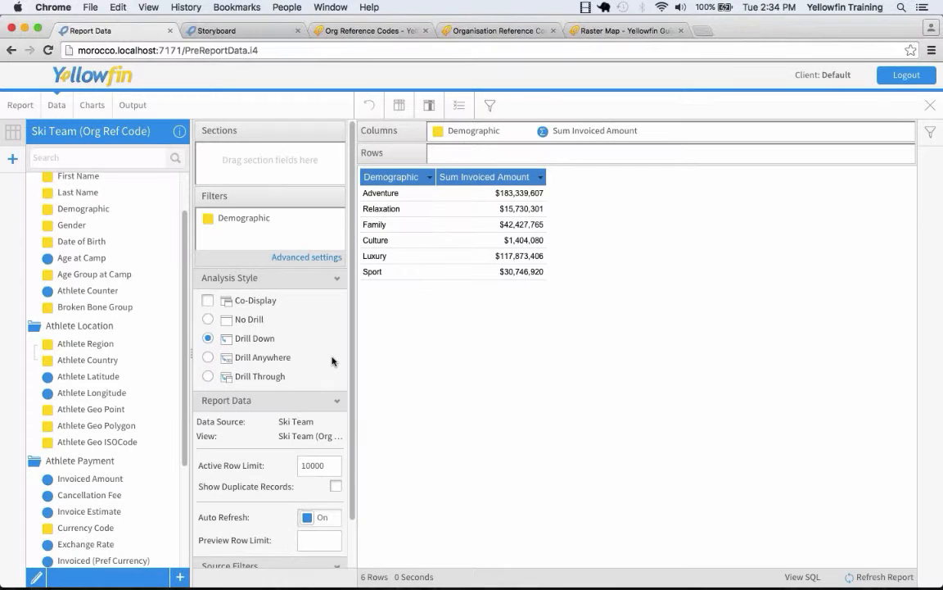
{"action": "left_click", "coordinate": [133, 105]}
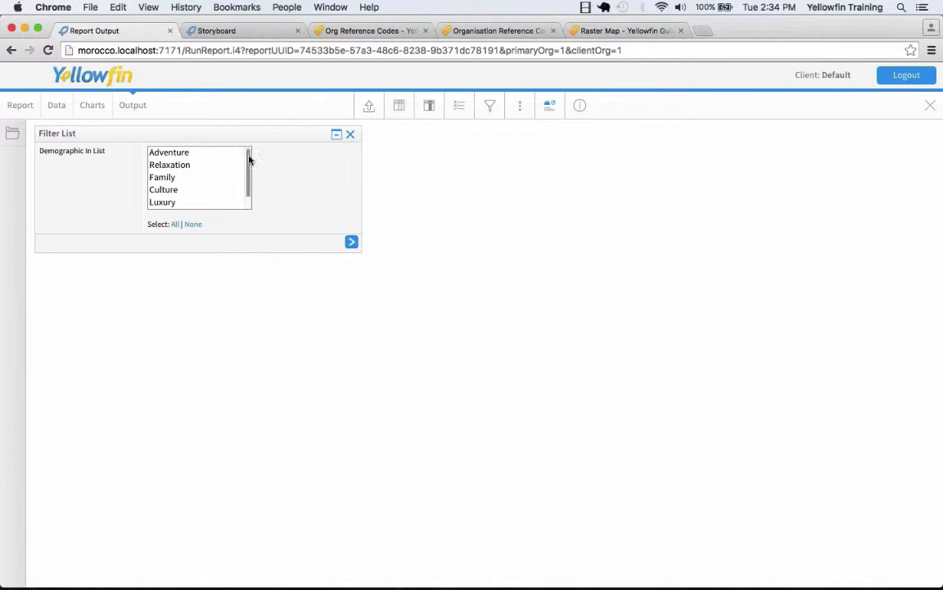
- Set the report's filter display location to Left Side Nav and view the Demographic filter's values there
{"action": "mouse_move", "coordinate": [250, 160]}
{"action": "left_mouse_down"}
{"action": "mouse_move", "coordinate": [249, 180]}
{"action": "mouse_move", "coordinate": [250, 156]}
{"action": "left_mouse_up"}
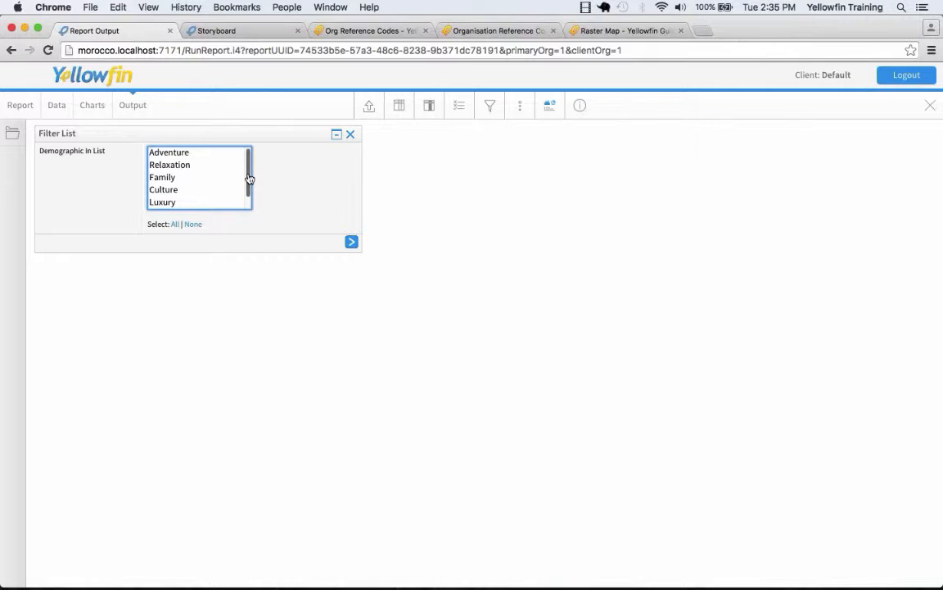
{"action": "key", "text": "Tab"}
{"action": "left_click", "coordinate": [491, 107]}
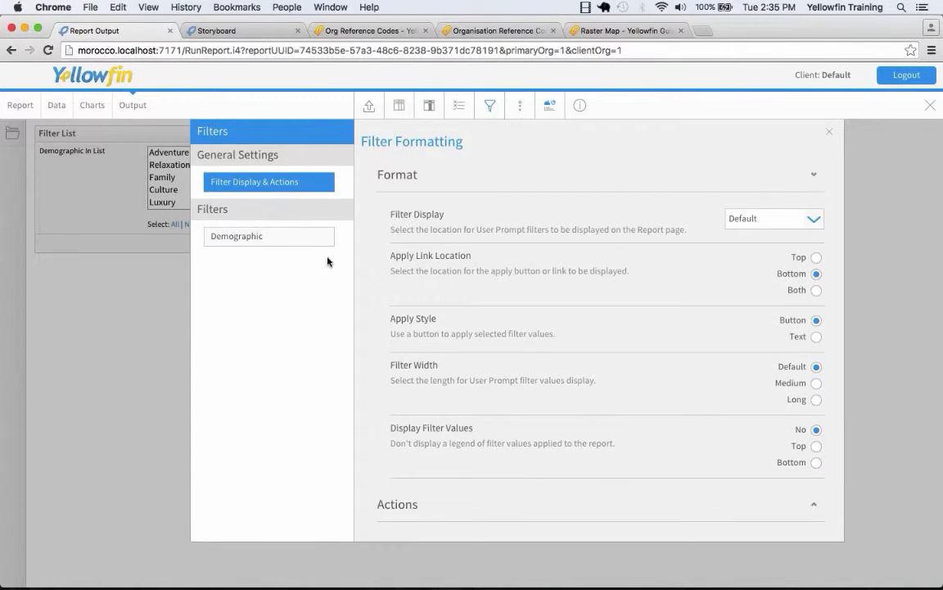
{"action": "left_click", "coordinate": [778, 219]}
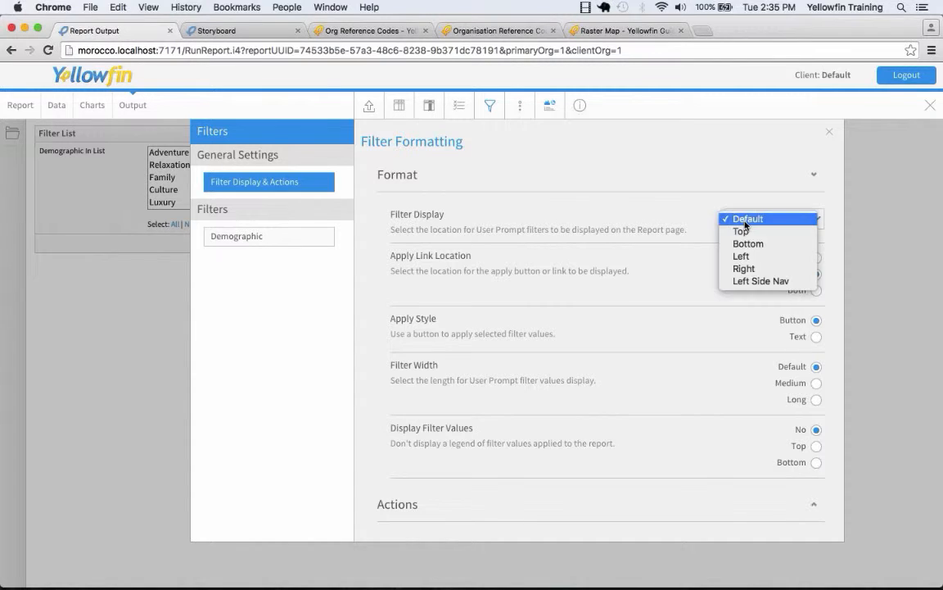
{"action": "left_click", "coordinate": [778, 282]}
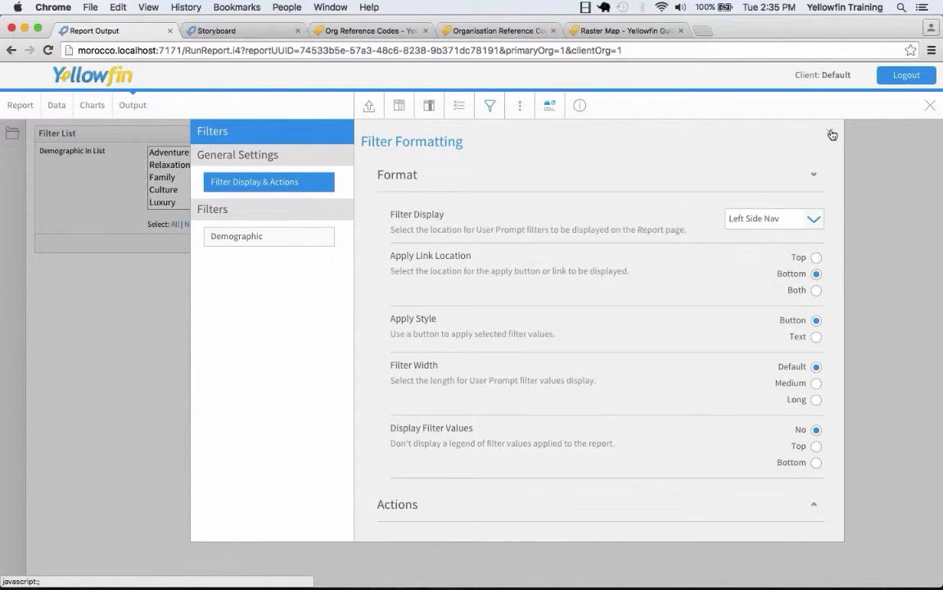
{"action": "left_click", "coordinate": [832, 134]}
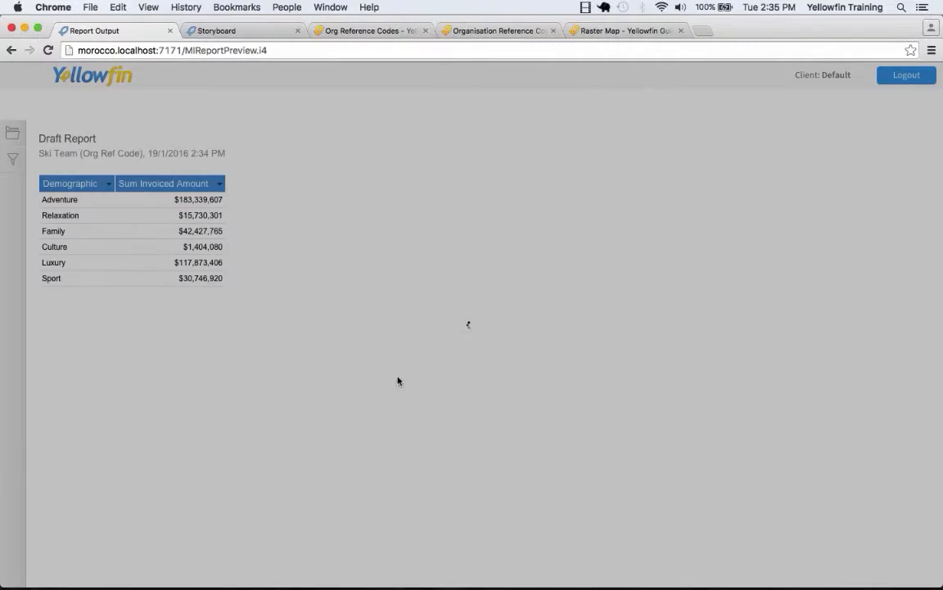
{"action": "left_click", "coordinate": [11, 160]}
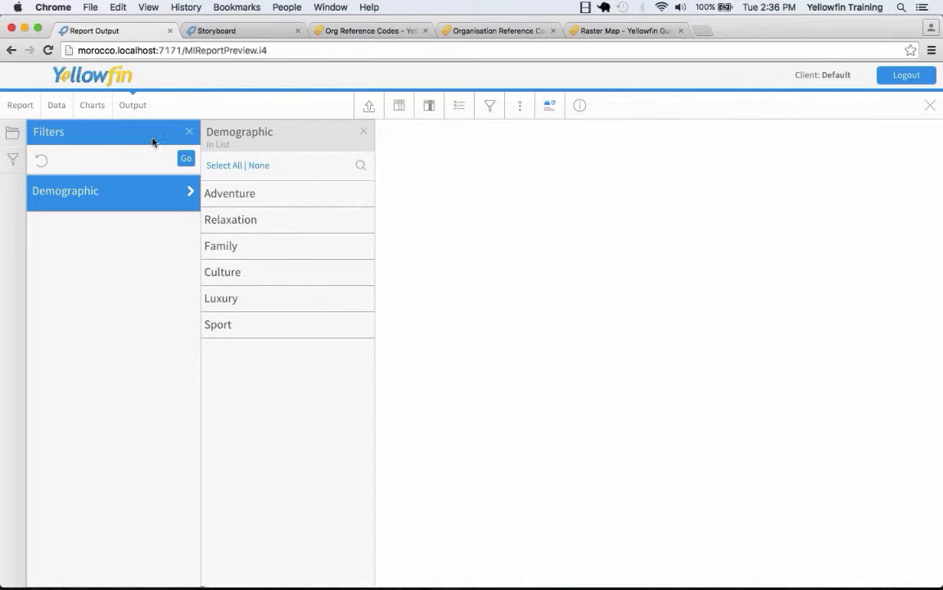
{"action": "left_click", "coordinate": [187, 132]}
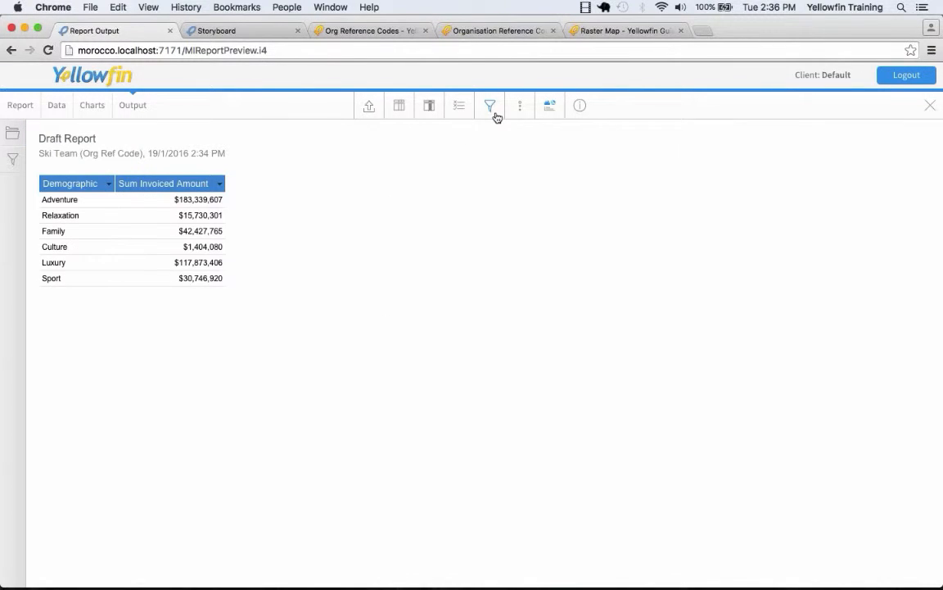
- Set the Demographic filter's display style to Image & Text and check its value list in the report output
{"action": "left_click", "coordinate": [491, 108]}
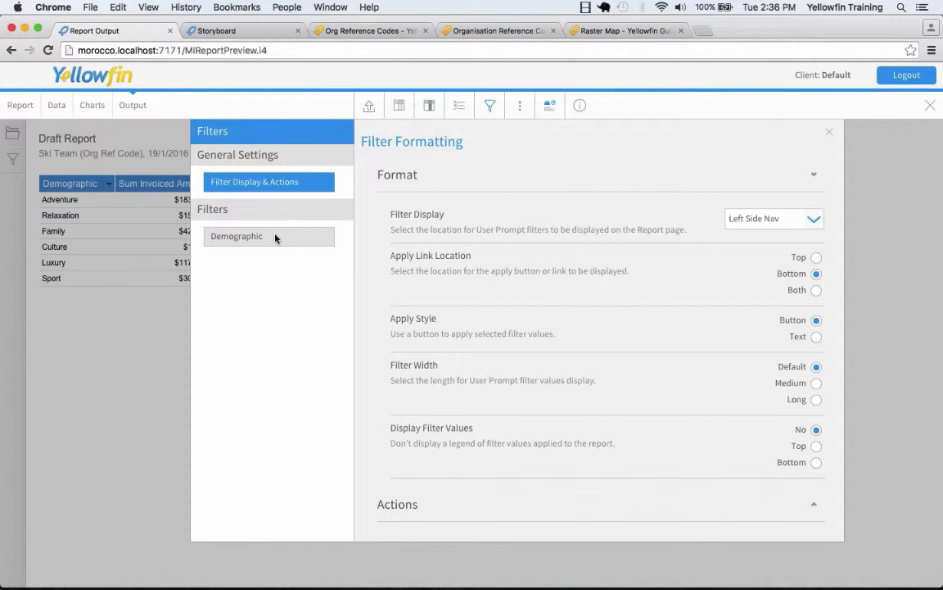
{"action": "left_click", "coordinate": [275, 237]}
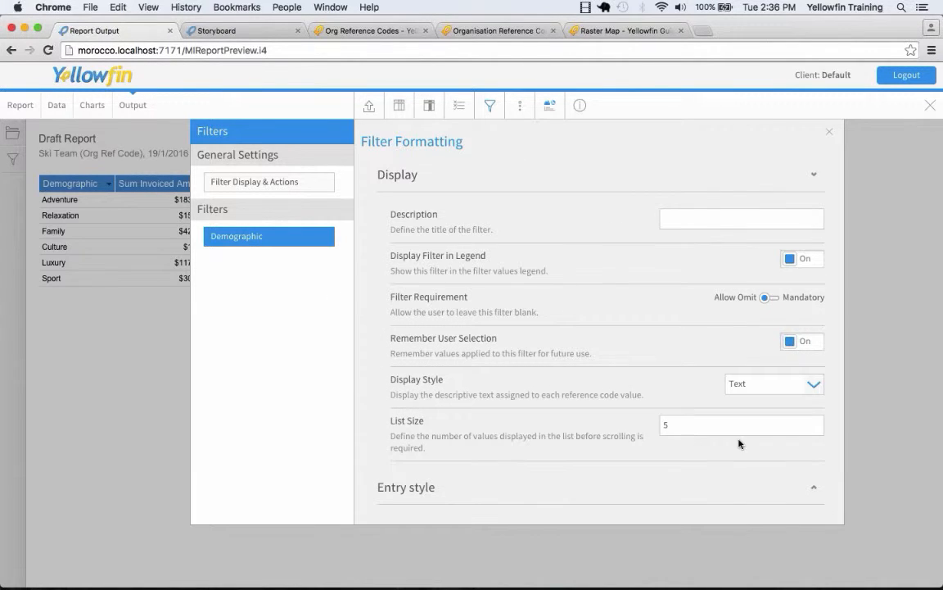
{"action": "left_click", "coordinate": [813, 385]}
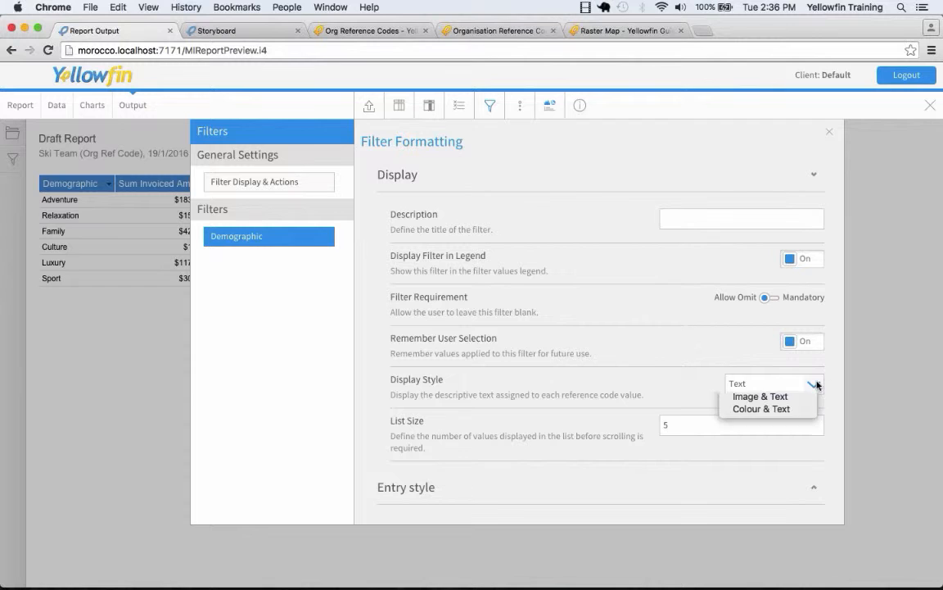
{"action": "left_click", "coordinate": [814, 396]}
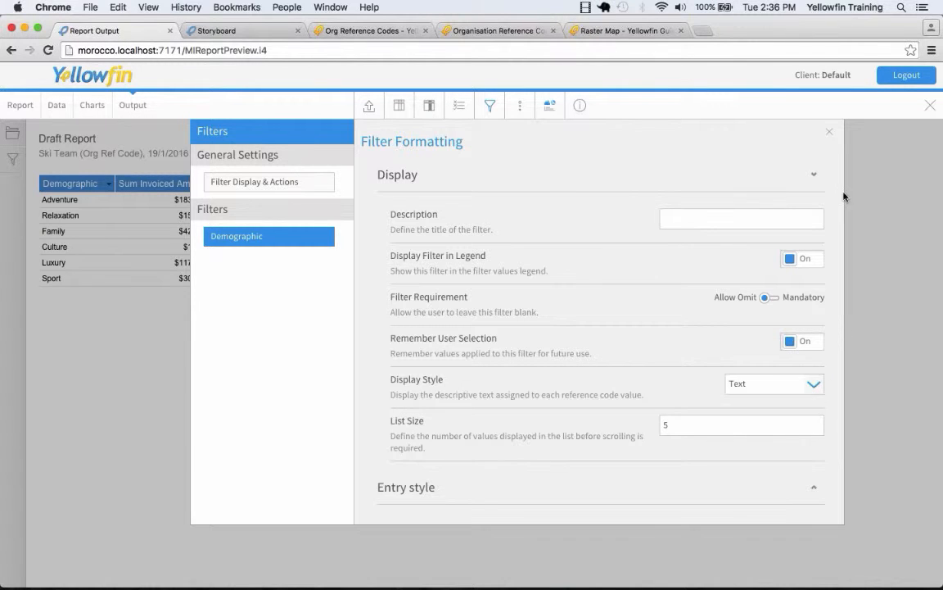
{"action": "left_click", "coordinate": [828, 132]}
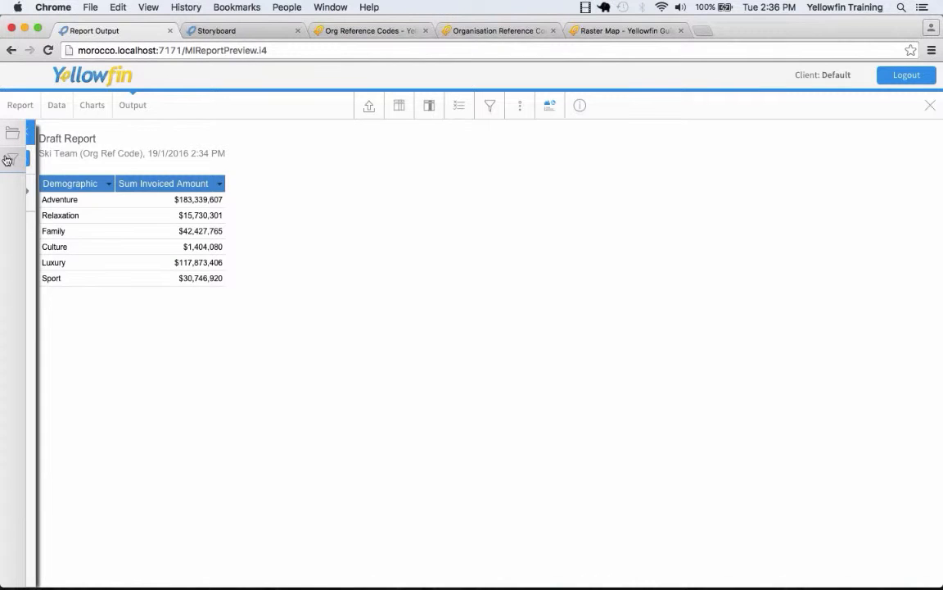
{"action": "left_click", "coordinate": [12, 158]}
{"action": "left_click", "coordinate": [93, 191]}
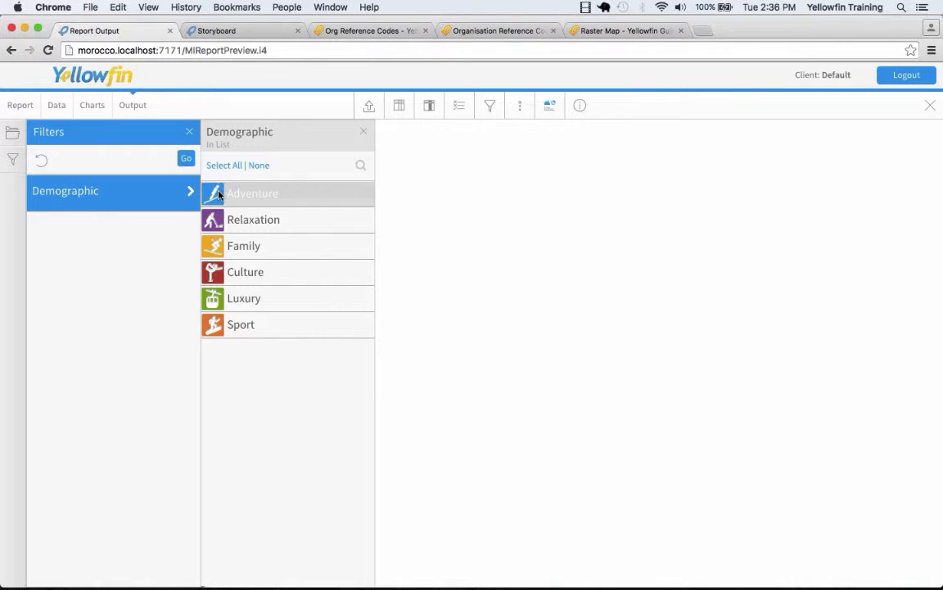
{"action": "left_click", "coordinate": [190, 134]}
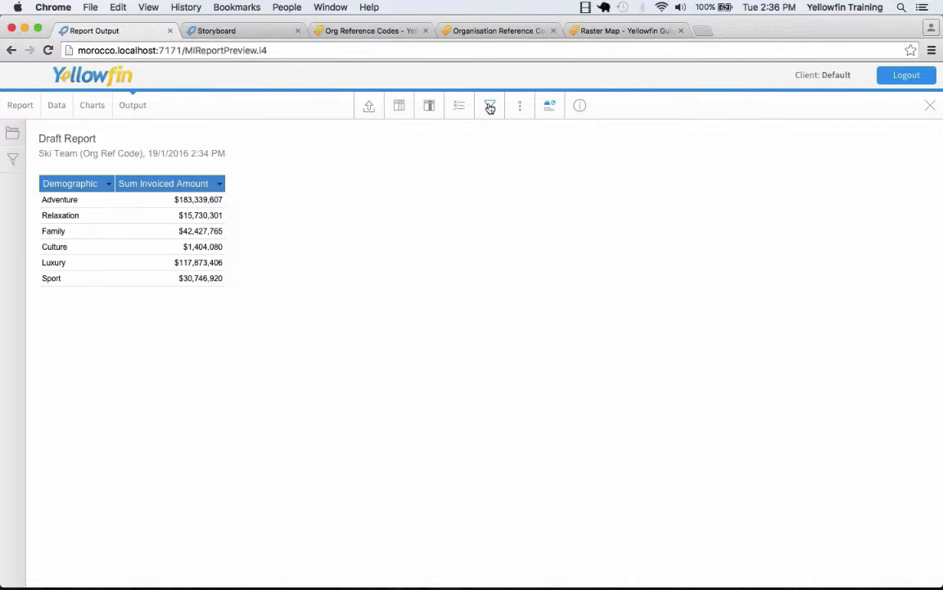
- Set the Demographic filter's display style to Colour & Text and check its value list in the report output
{"action": "left_click", "coordinate": [490, 108]}
{"action": "left_click", "coordinate": [270, 236]}
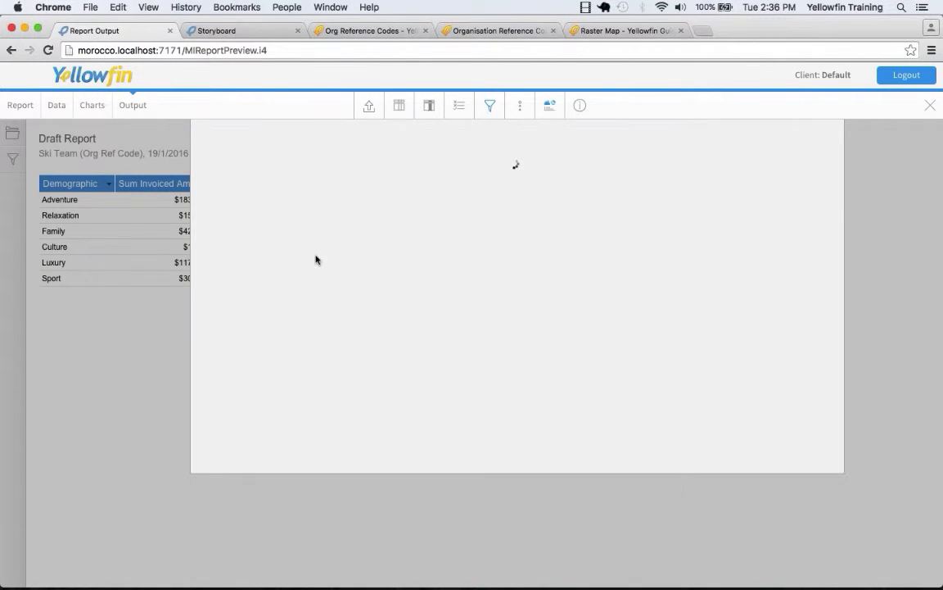
{"action": "left_click", "coordinate": [761, 386]}
{"action": "left_click", "coordinate": [764, 396]}
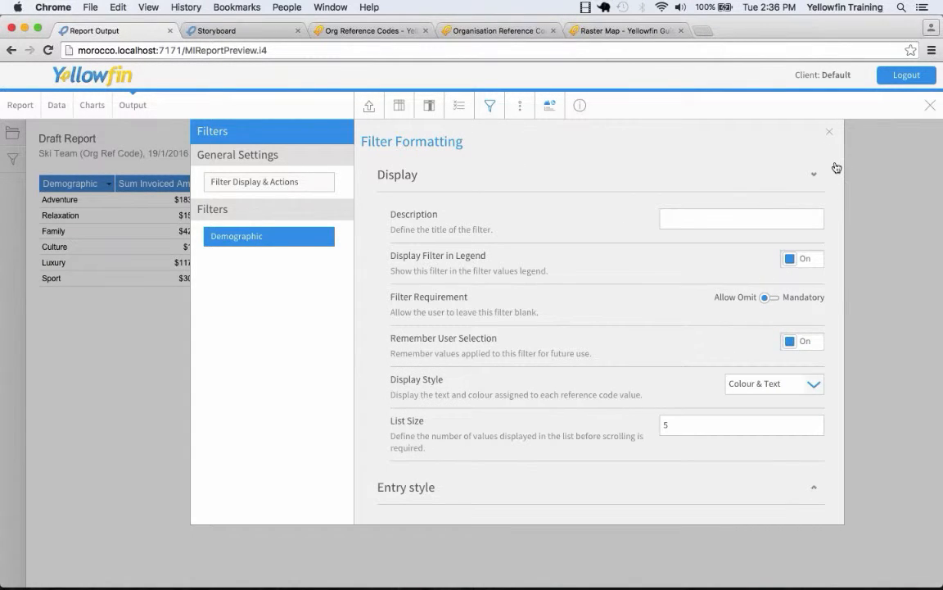
{"action": "left_click", "coordinate": [831, 131]}
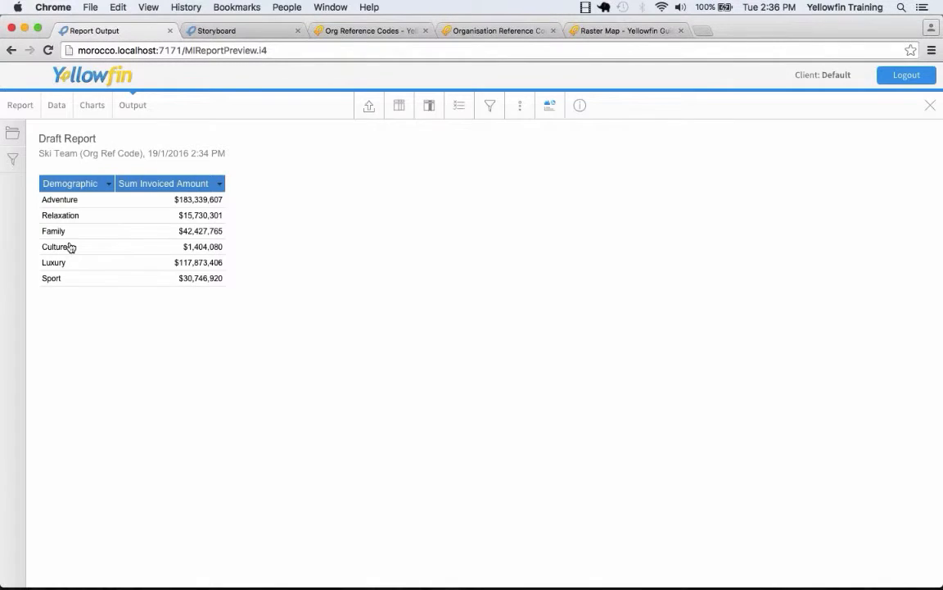
{"action": "left_click", "coordinate": [12, 159]}
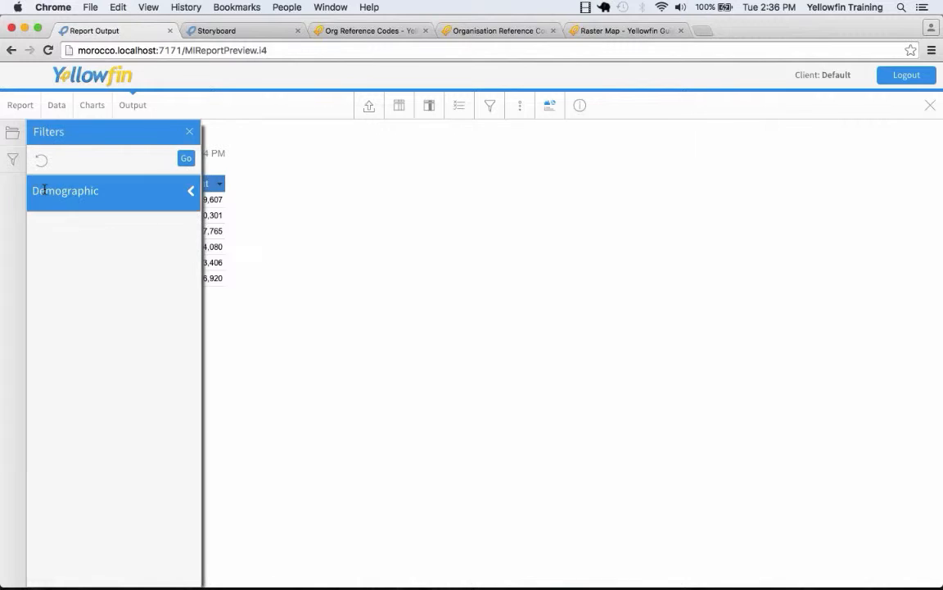
{"action": "left_click", "coordinate": [44, 189]}
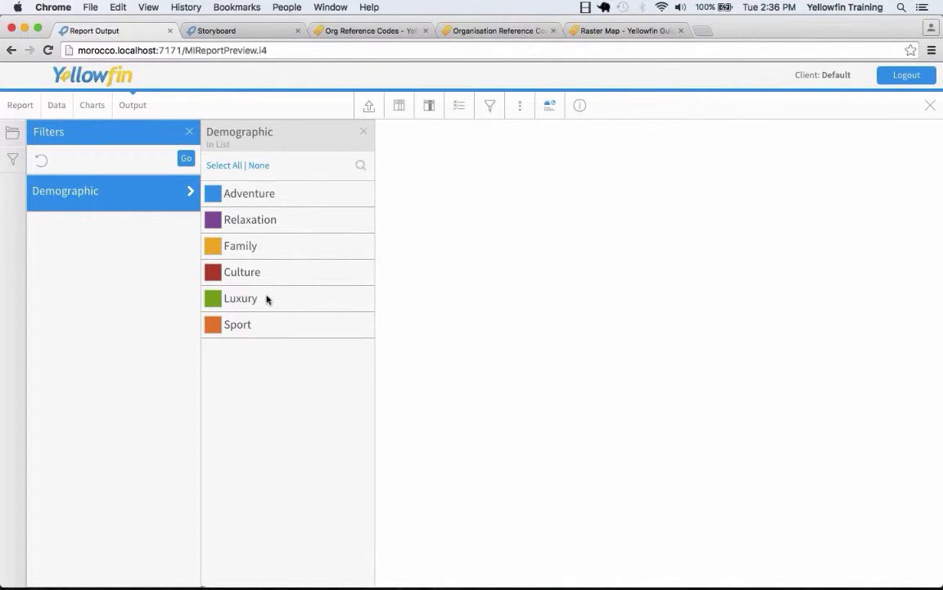
{"action": "left_click", "coordinate": [189, 133]}
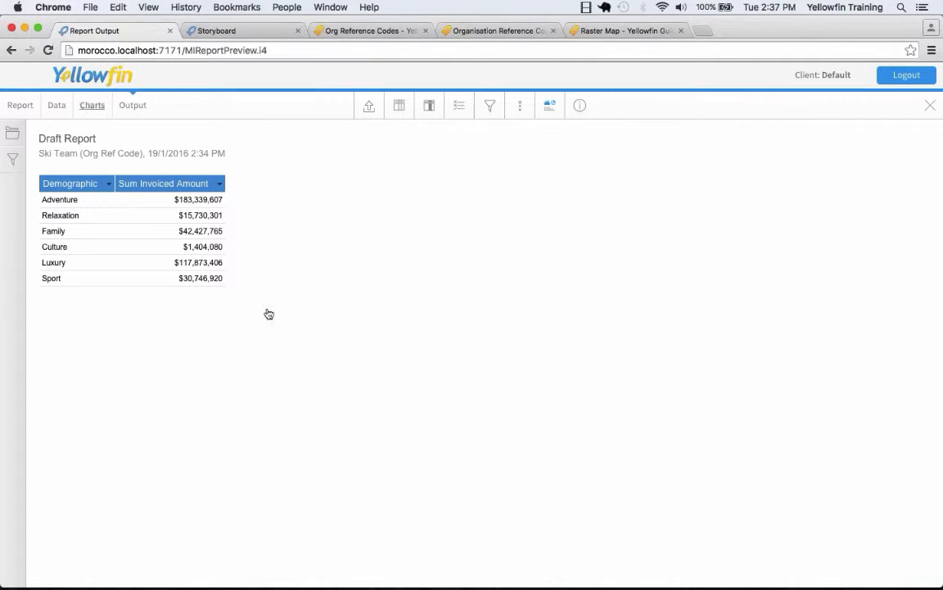
- Create a standard Pie chart with Demographic as the colour field and Sum Invoiced Amount as the size field
{"action": "left_click", "coordinate": [92, 106]}
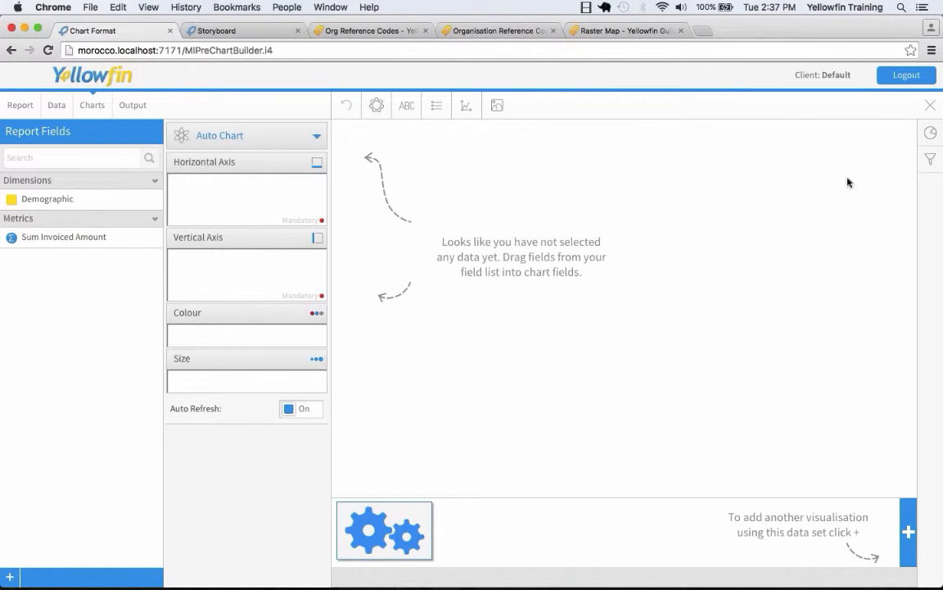
{"action": "left_click", "coordinate": [930, 132]}
{"action": "scroll", "coordinate": [794, 365], "scroll_direction": "down", "scroll_amount": 2}
{"action": "scroll", "coordinate": [795, 376], "scroll_direction": "down", "scroll_amount": 5}
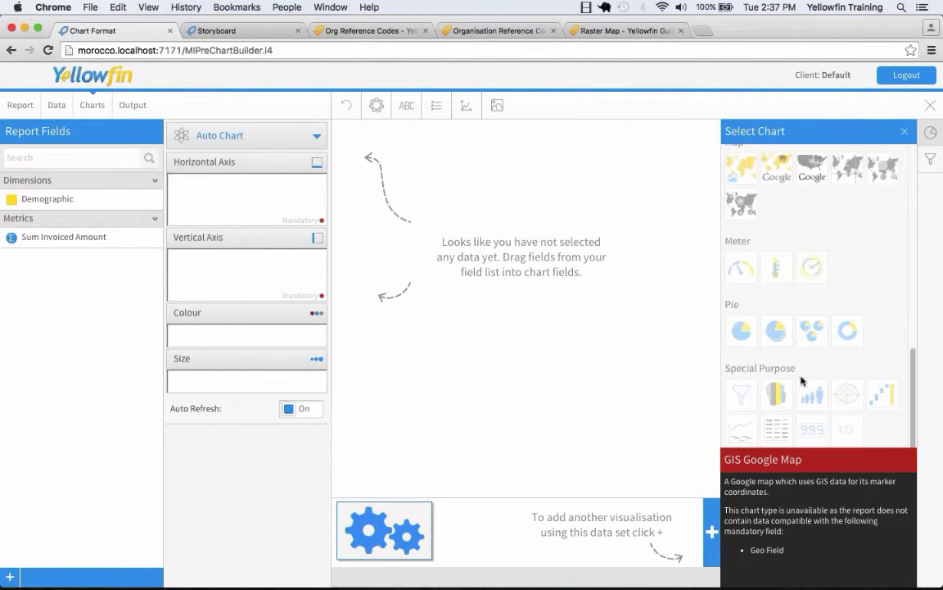
{"action": "left_click", "coordinate": [739, 334]}
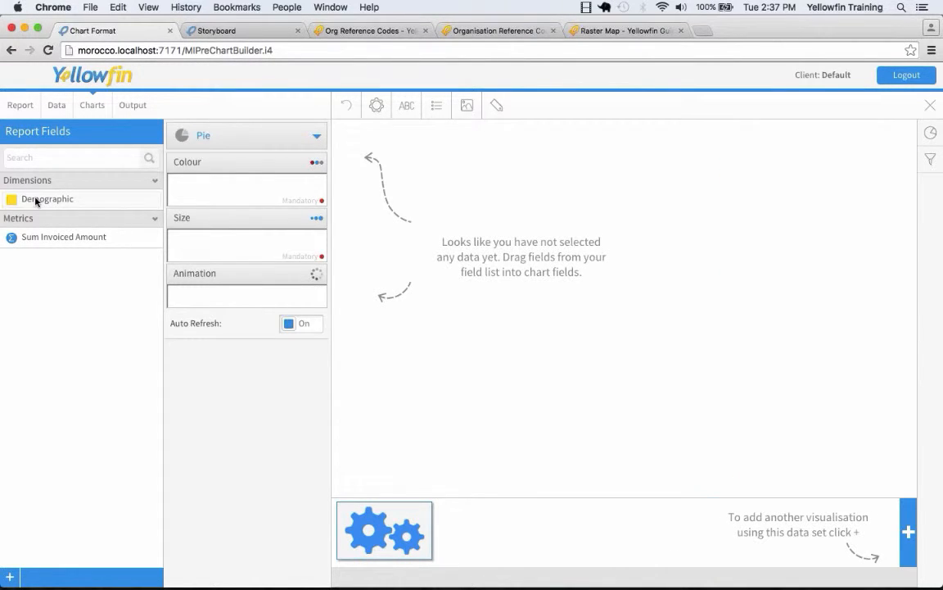
{"action": "left_click_drag", "start_coordinate": [47, 196], "coordinate": [225, 186]}
{"action": "left_click_drag", "start_coordinate": [104, 263], "coordinate": [220, 239]}
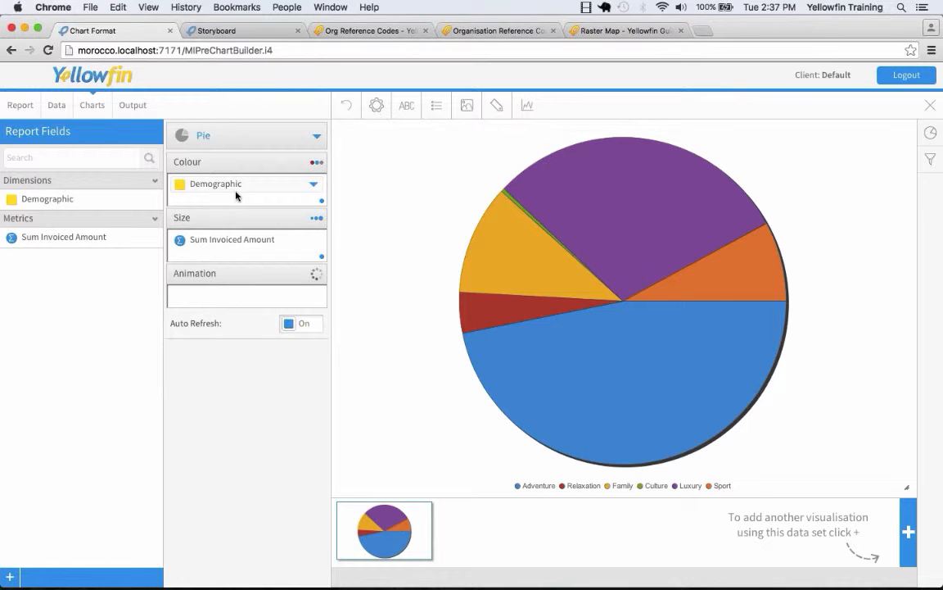
- Colour the pie chart's Demographic slices with the Reference Code colours
{"action": "left_click", "coordinate": [312, 184]}
{"action": "mouse_move", "coordinate": [327, 244]}
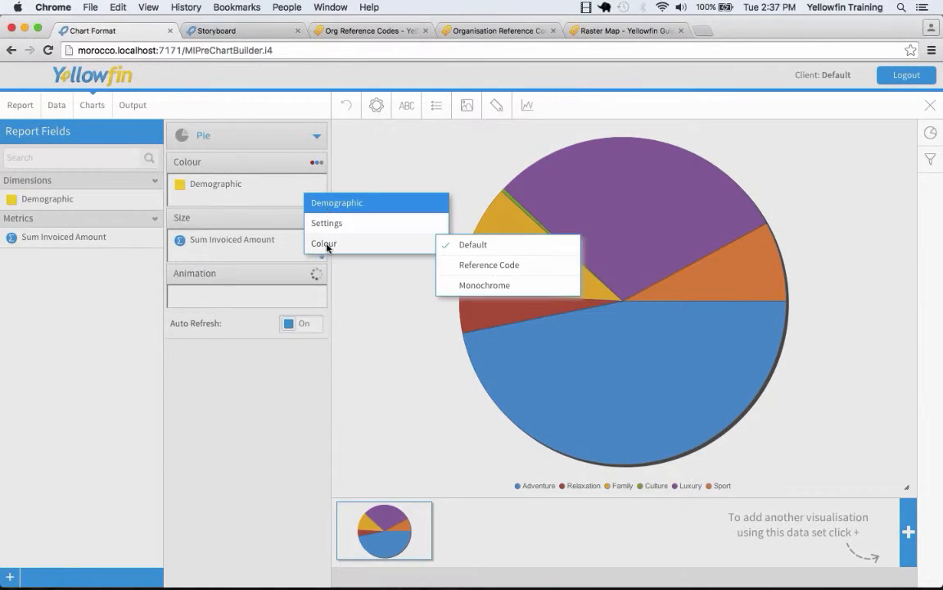
{"action": "left_click", "coordinate": [482, 267]}
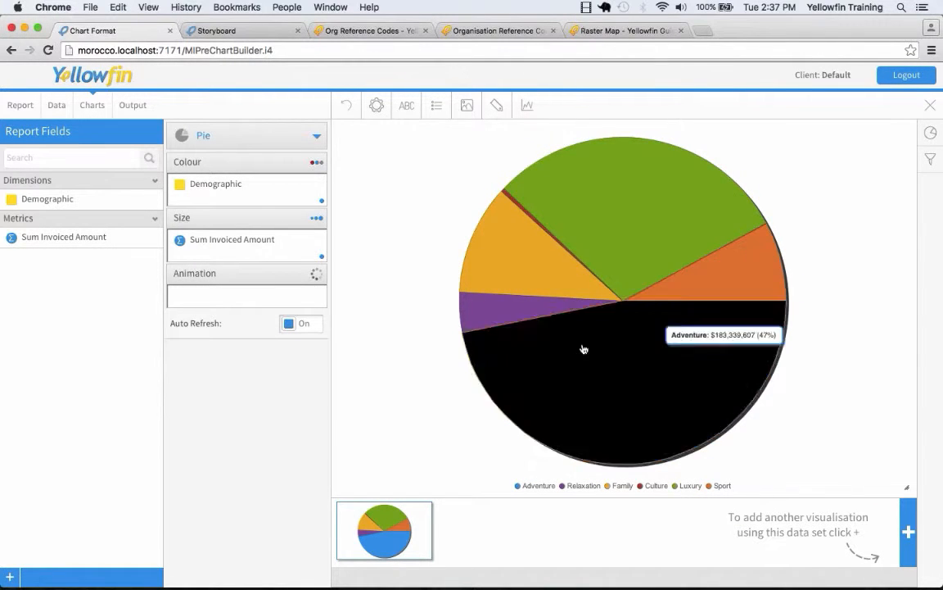
- Add the Athlete category's Gender field as a report column and substitute it for Demographic as the pie chart's colour field
{"action": "left_click", "coordinate": [56, 103]}
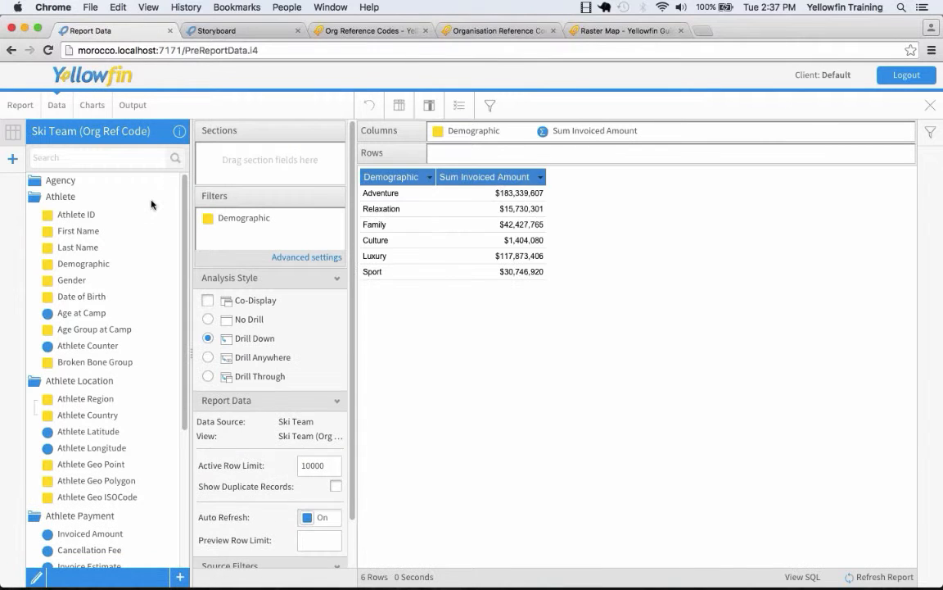
{"action": "left_click_drag", "start_coordinate": [73, 280], "coordinate": [461, 313]}
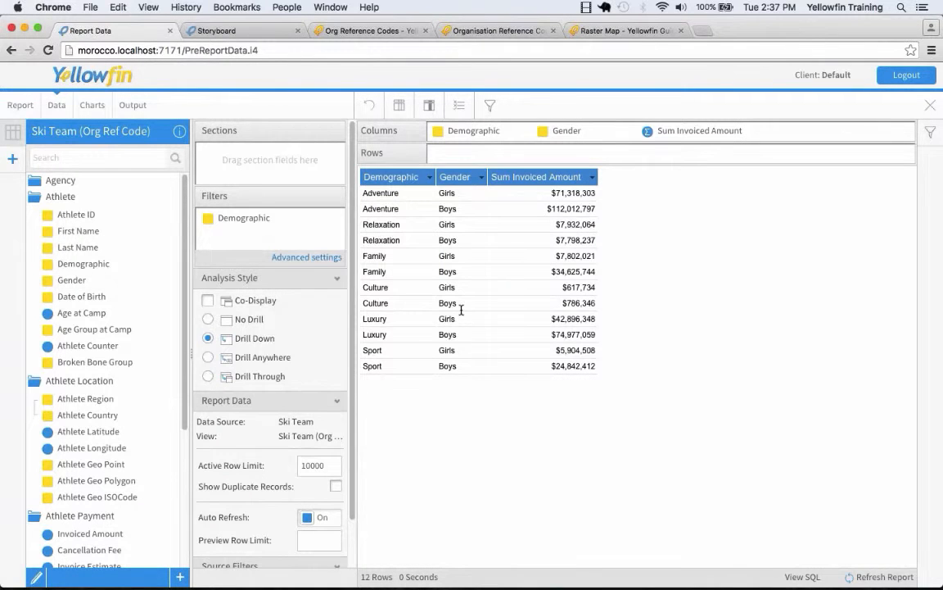
{"action": "left_click", "coordinate": [91, 105]}
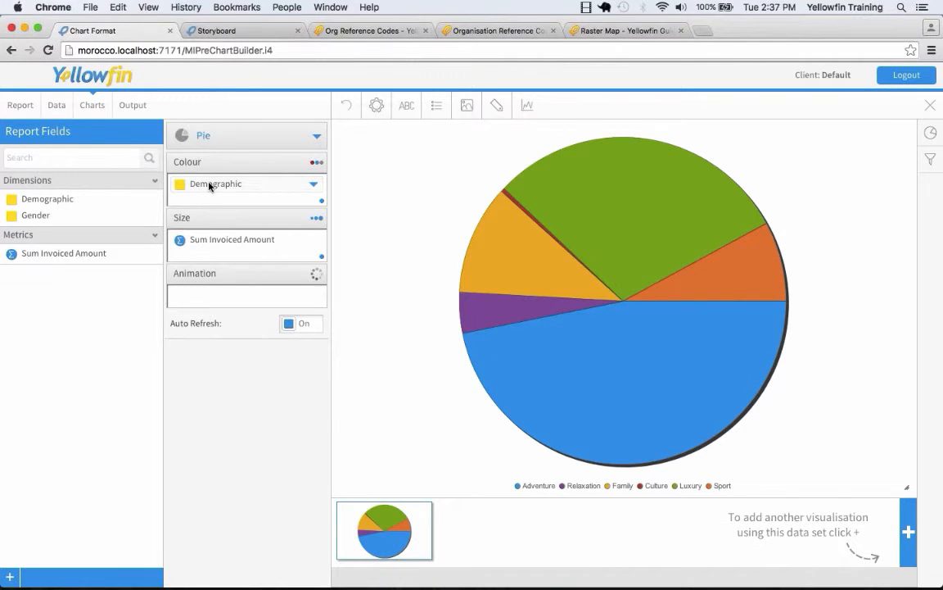
{"action": "left_click_drag", "start_coordinate": [204, 189], "coordinate": [54, 267]}
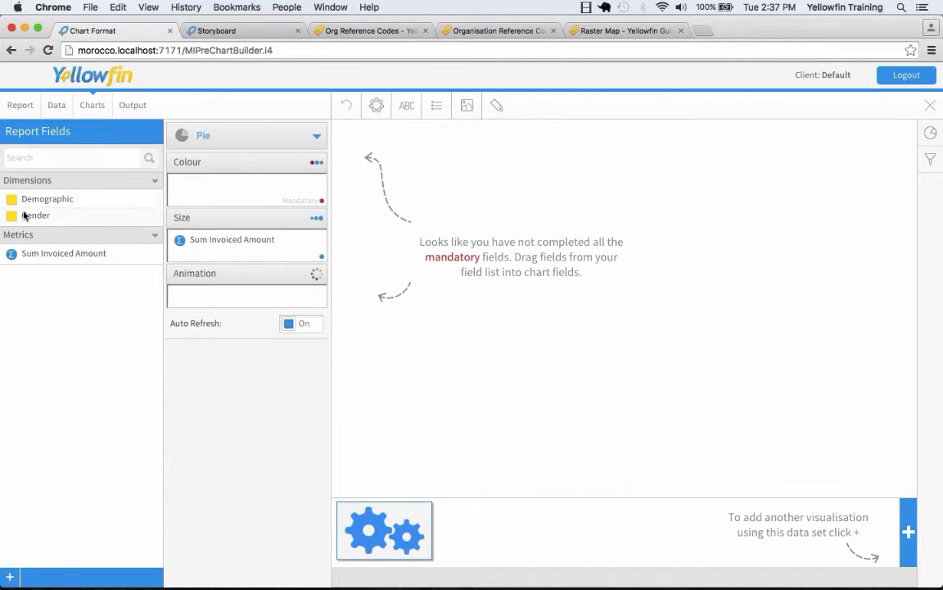
{"action": "left_click_drag", "start_coordinate": [193, 211], "coordinate": [205, 190]}
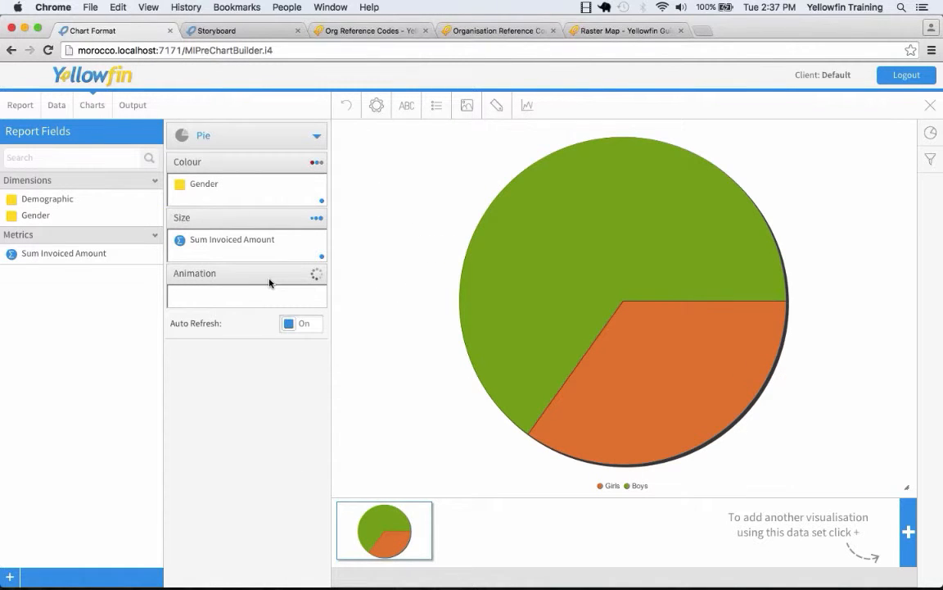
- Compare the Gender slices' colouring by switching it to Default and back to Reference Code
{"action": "left_click", "coordinate": [320, 198]}
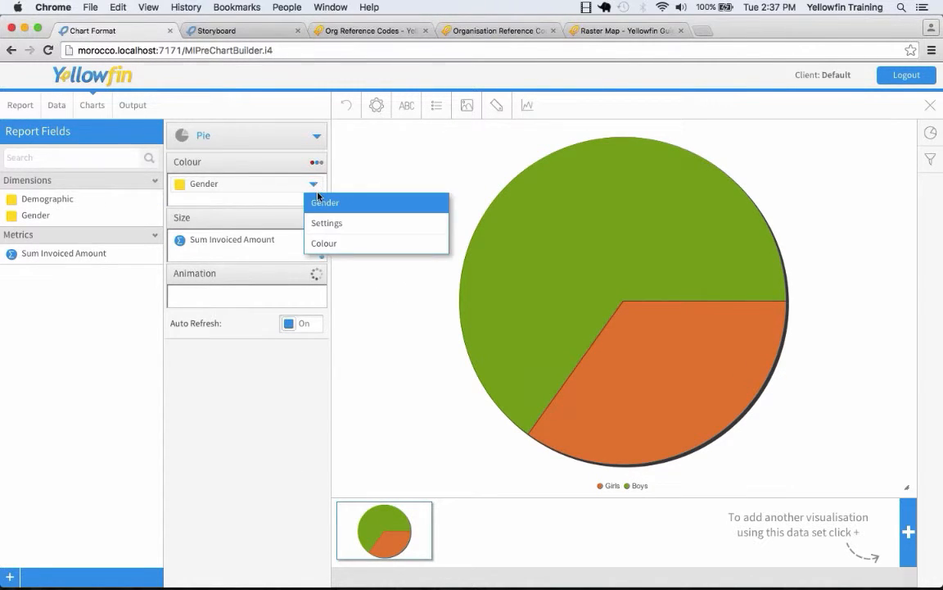
{"action": "left_click", "coordinate": [449, 243]}
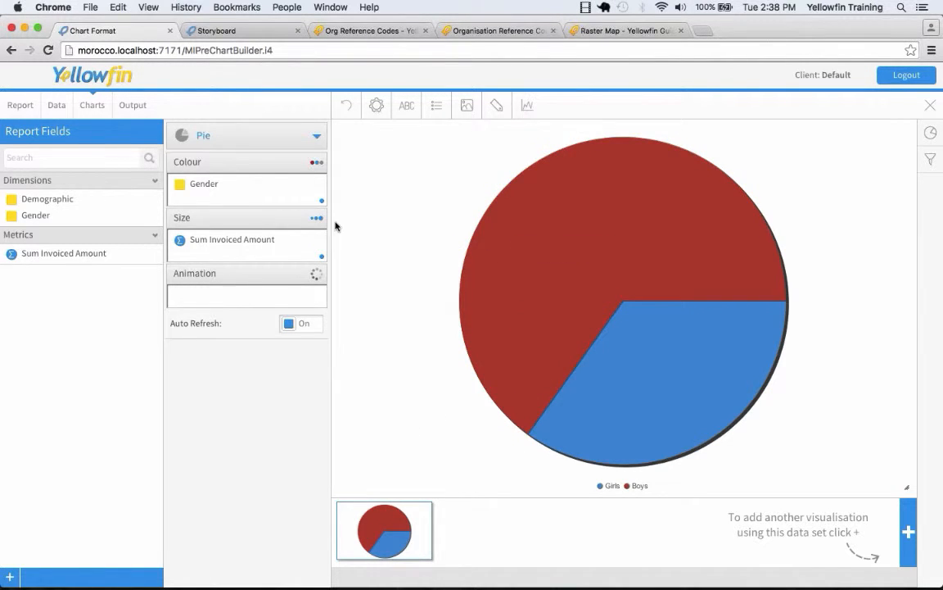
{"action": "left_click", "coordinate": [313, 185]}
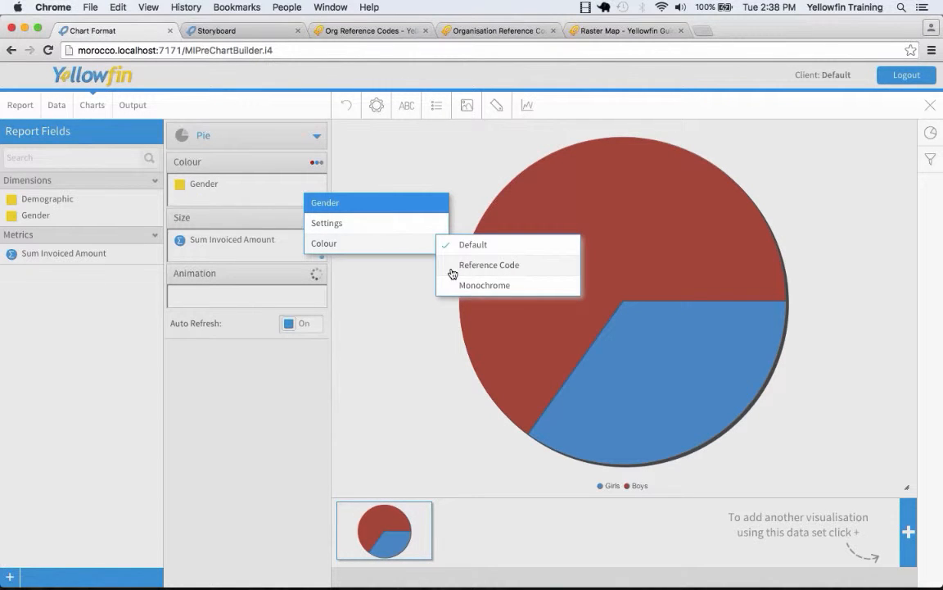
{"action": "left_click", "coordinate": [457, 271]}
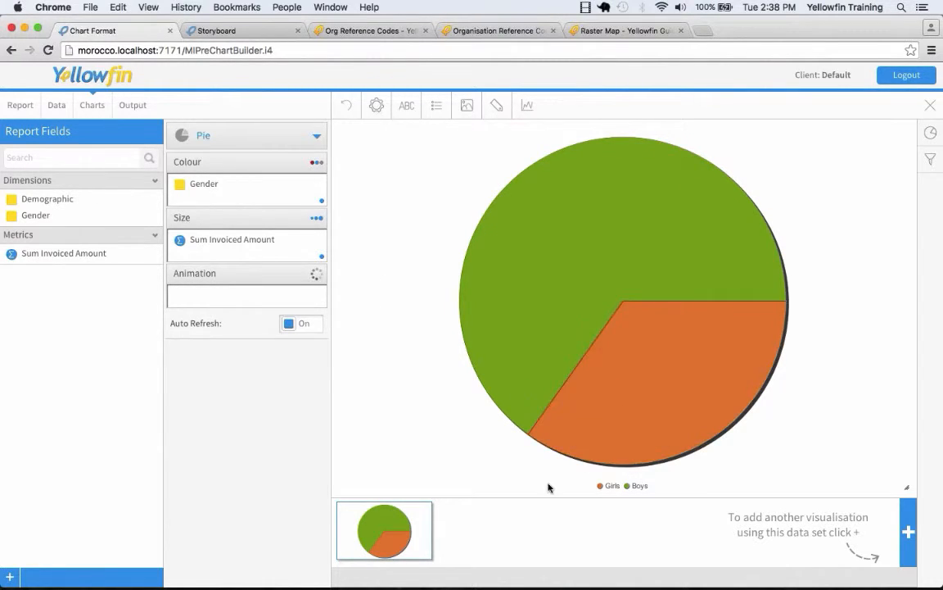
- Close the report without activating it
{"action": "mouse_move", "coordinate": [304, 187]}
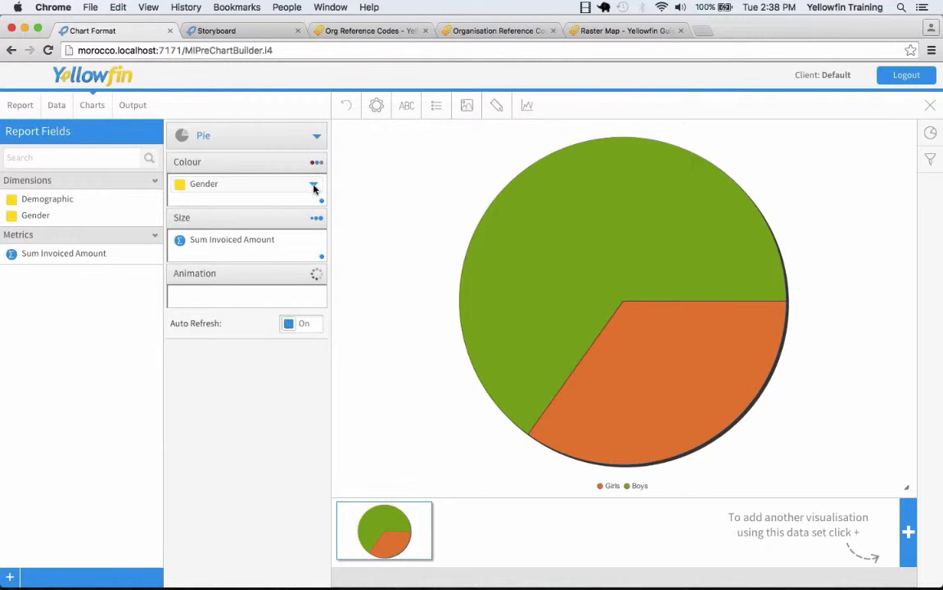
{"action": "left_click", "coordinate": [930, 105]}
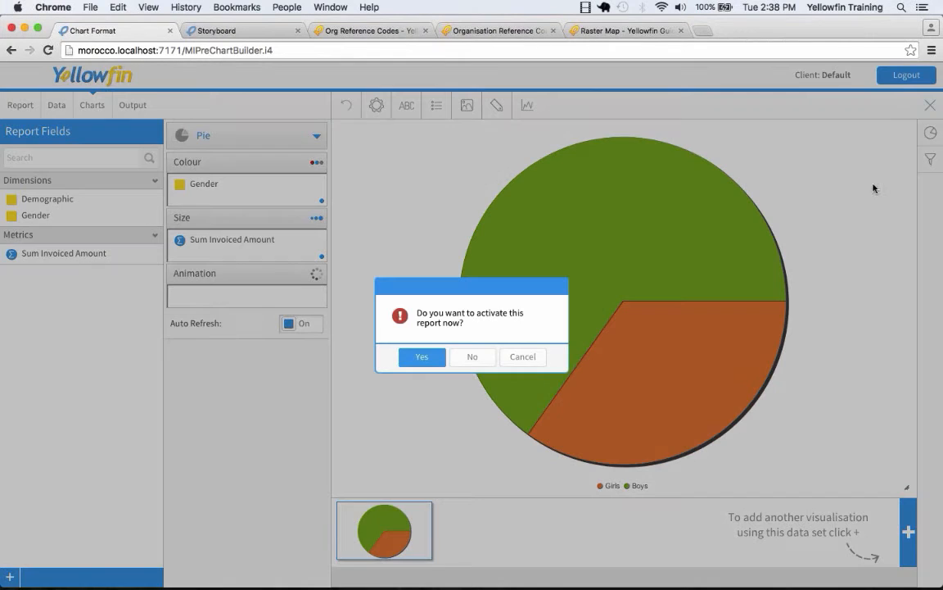
{"action": "left_click", "coordinate": [473, 358]}
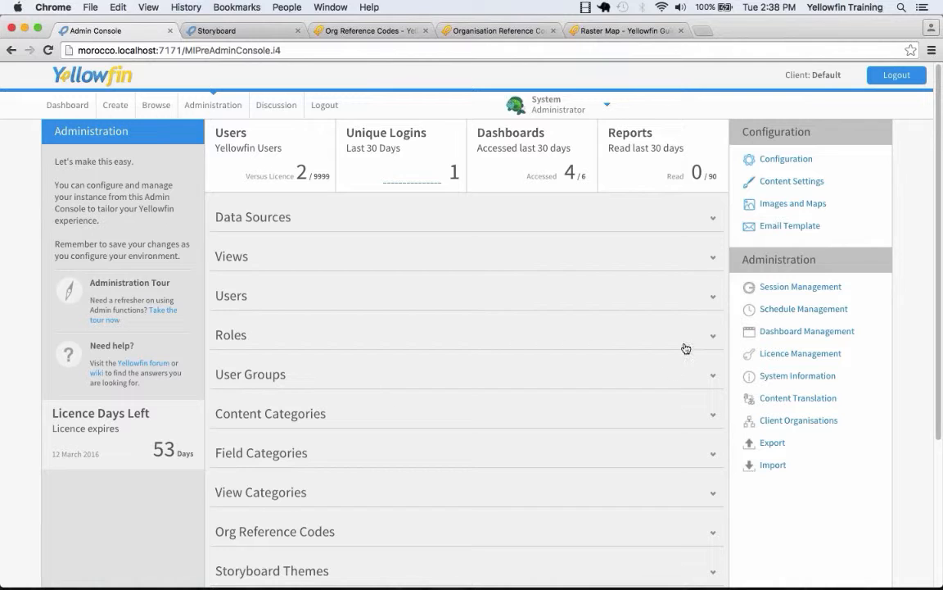
- Open the Images and Maps administration page and filter its list to the Map Image type
{"action": "left_click", "coordinate": [215, 104]}
{"action": "left_click", "coordinate": [794, 204]}
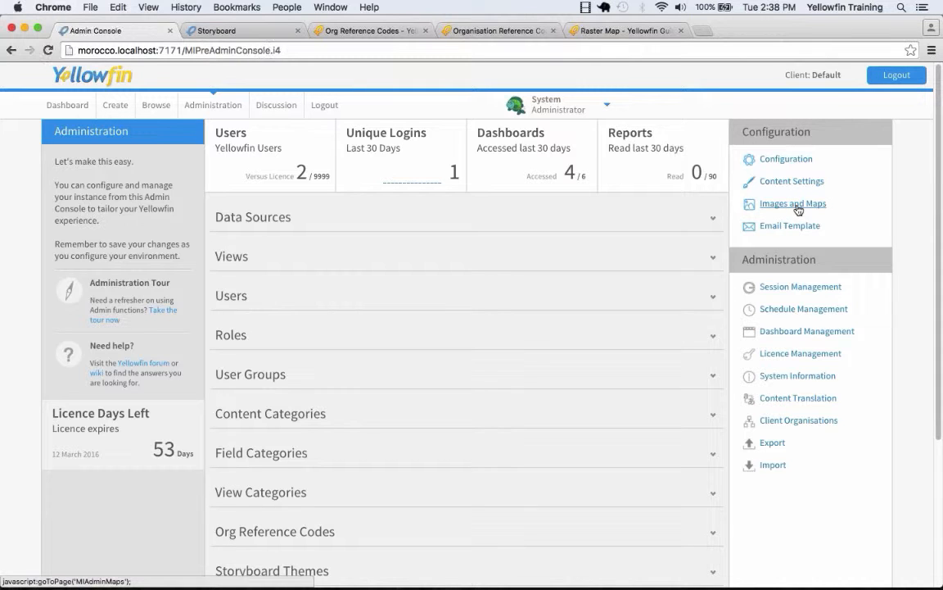
{"action": "left_click", "coordinate": [796, 207]}
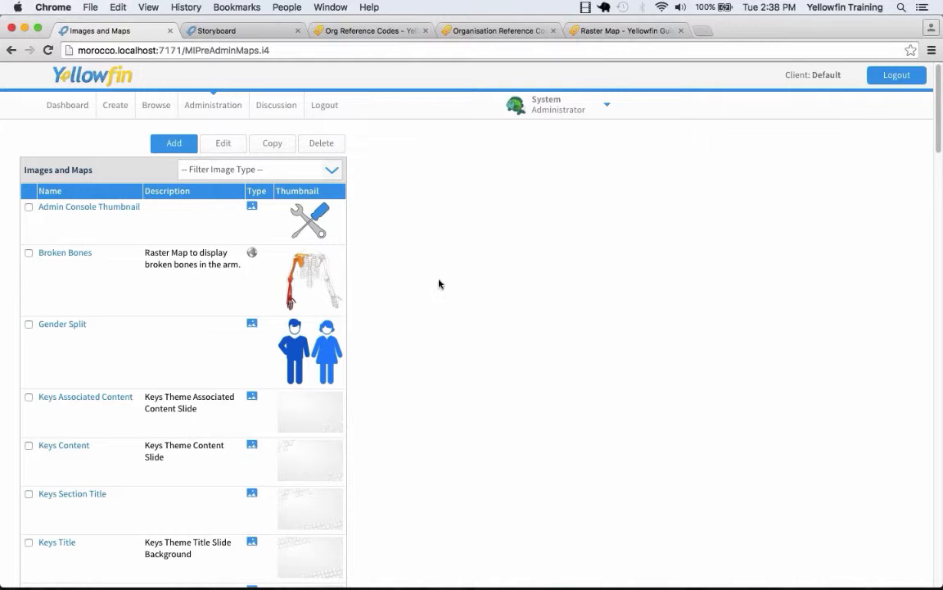
{"action": "left_click", "coordinate": [200, 170]}
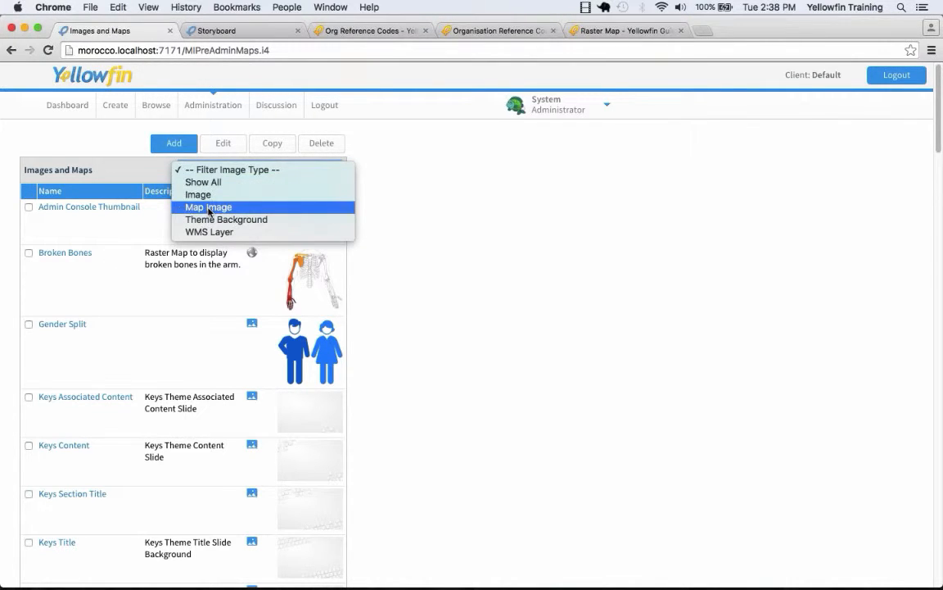
{"action": "left_click", "coordinate": [209, 210]}
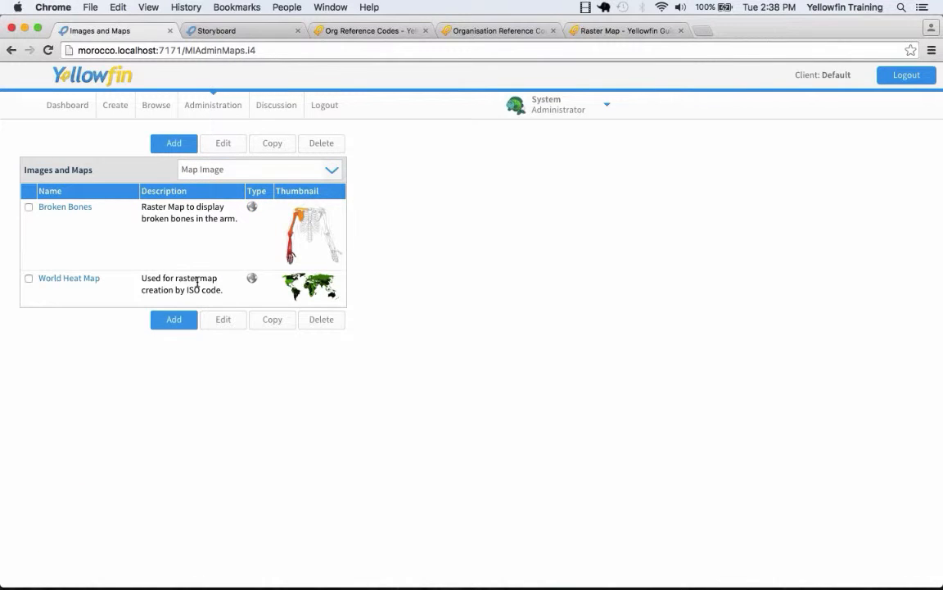
- Open the Broken Bones map image and examine its zone reference type and the colour code assigned to each bone
{"action": "left_click", "coordinate": [71, 208]}
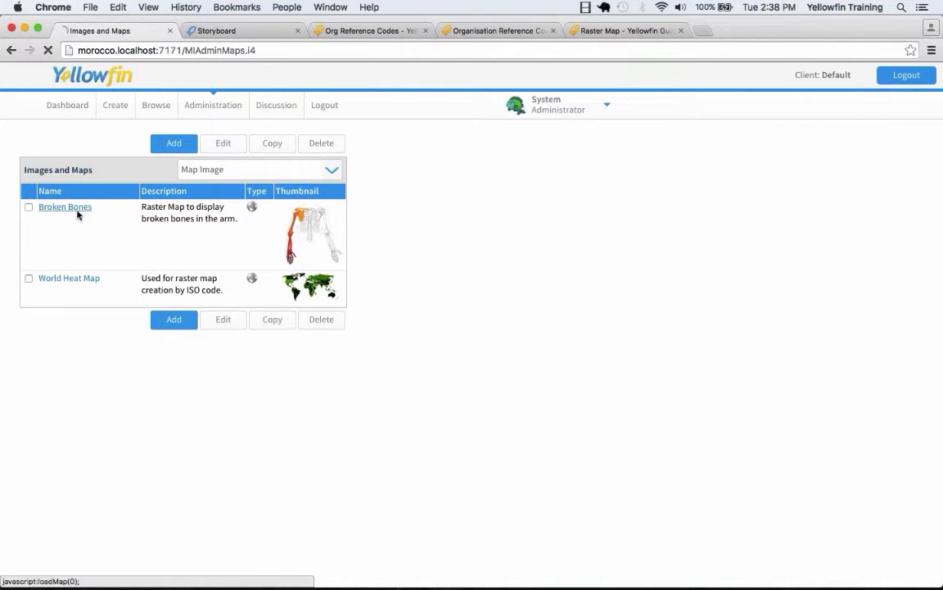
{"action": "scroll", "coordinate": [326, 352], "scroll_direction": "down", "scroll_amount": 2}
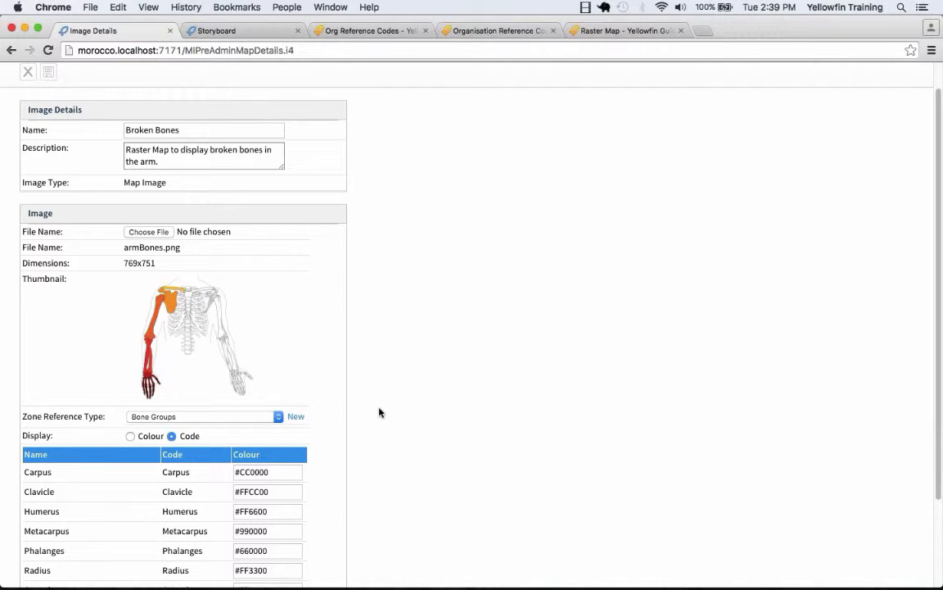
{"action": "scroll", "coordinate": [379, 412], "scroll_direction": "down", "scroll_amount": 3}
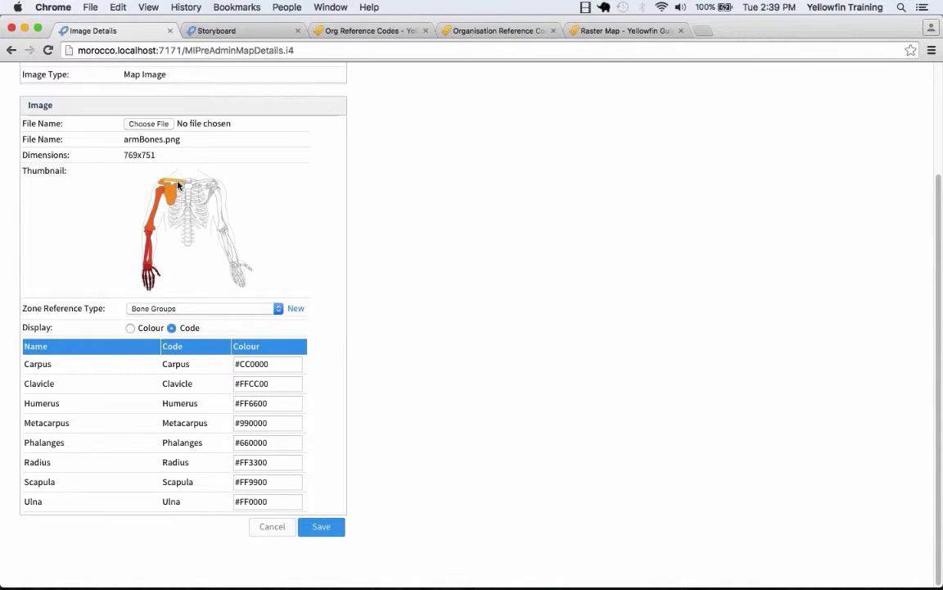
{"action": "left_click_drag", "start_coordinate": [239, 383], "coordinate": [297, 385]}
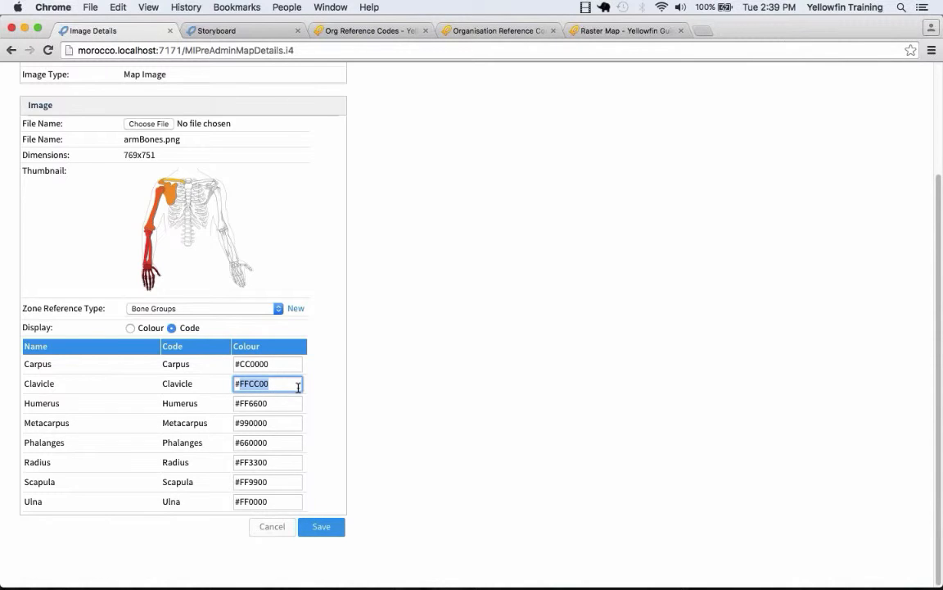
{"action": "left_click", "coordinate": [311, 377]}
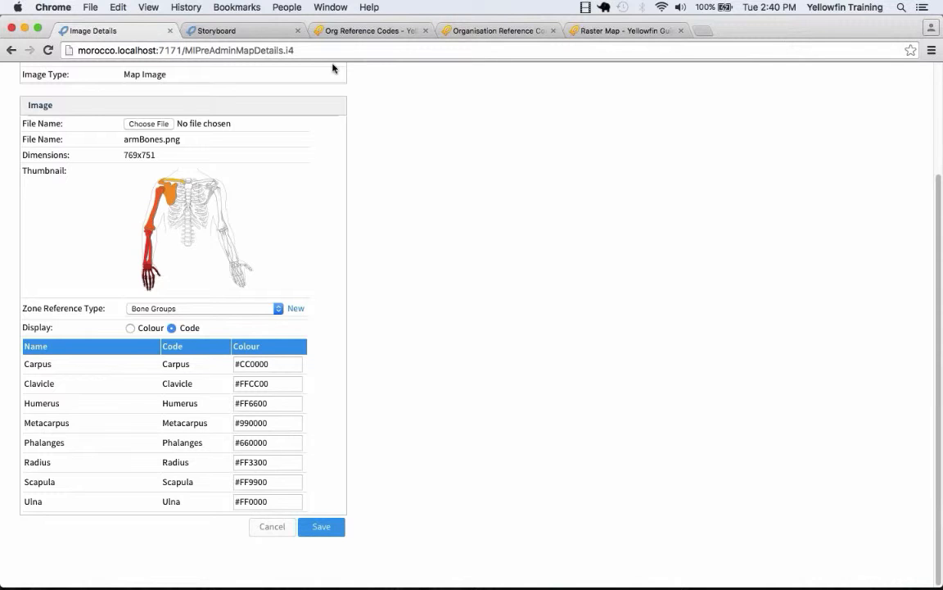
- Look through the Org Reference Codes and Organisation Reference Codes wiki pages, including code definitions and reference code creation
{"action": "left_click", "coordinate": [361, 30]}
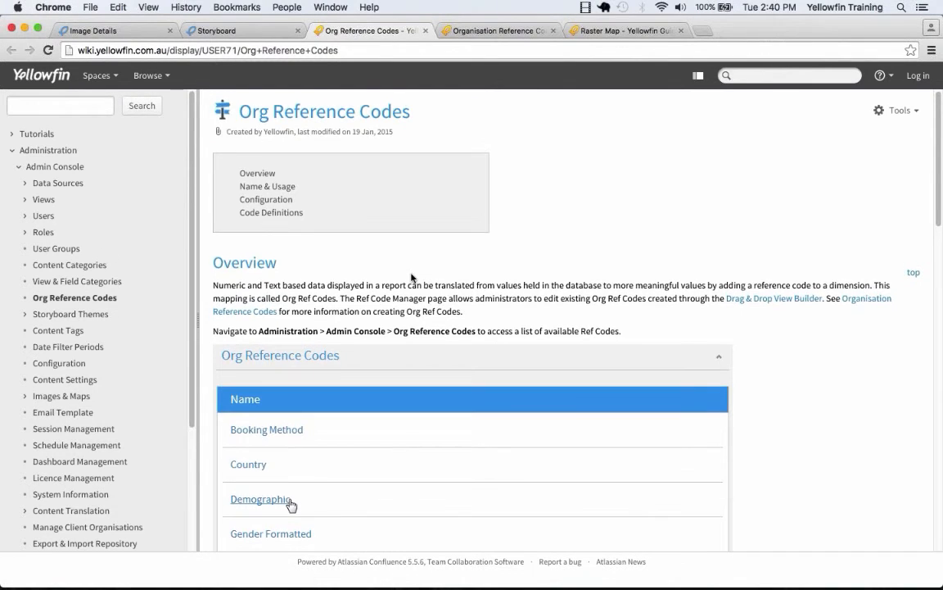
{"action": "scroll", "coordinate": [411, 282], "scroll_direction": "down", "scroll_amount": 10}
{"action": "scroll", "coordinate": [415, 284], "scroll_direction": "down", "scroll_amount": 6}
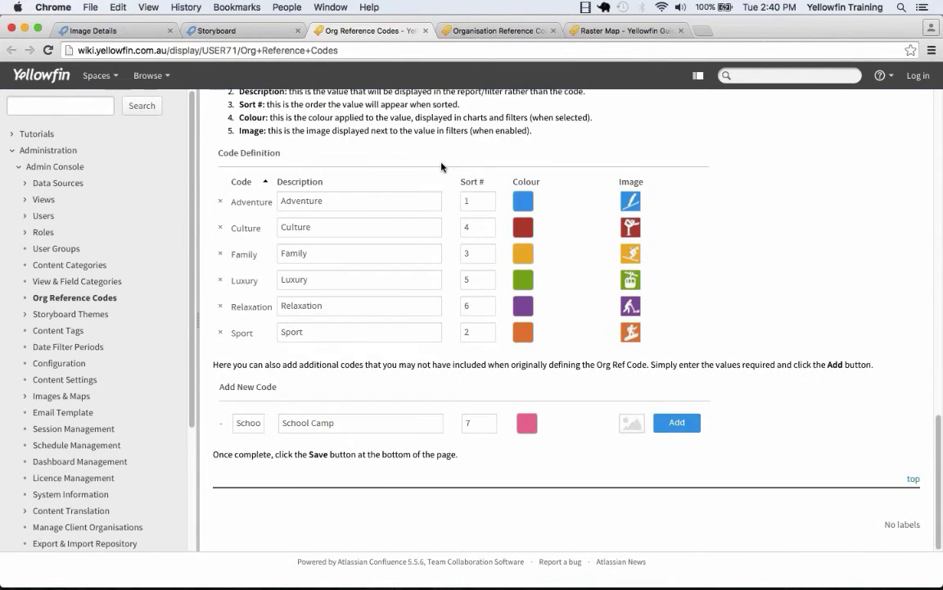
{"action": "left_click", "coordinate": [492, 31]}
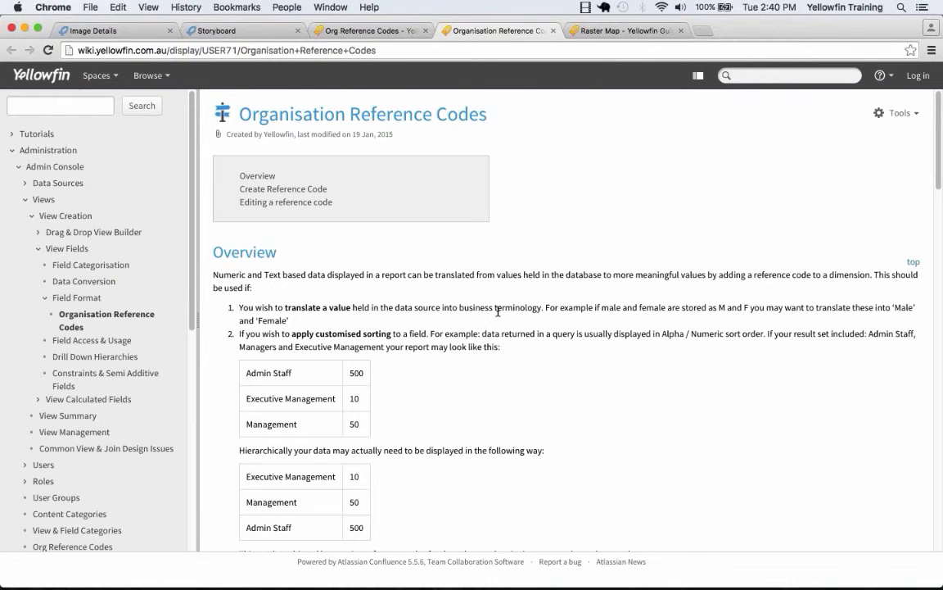
{"action": "scroll", "coordinate": [497, 312], "scroll_direction": "down", "scroll_amount": 9}
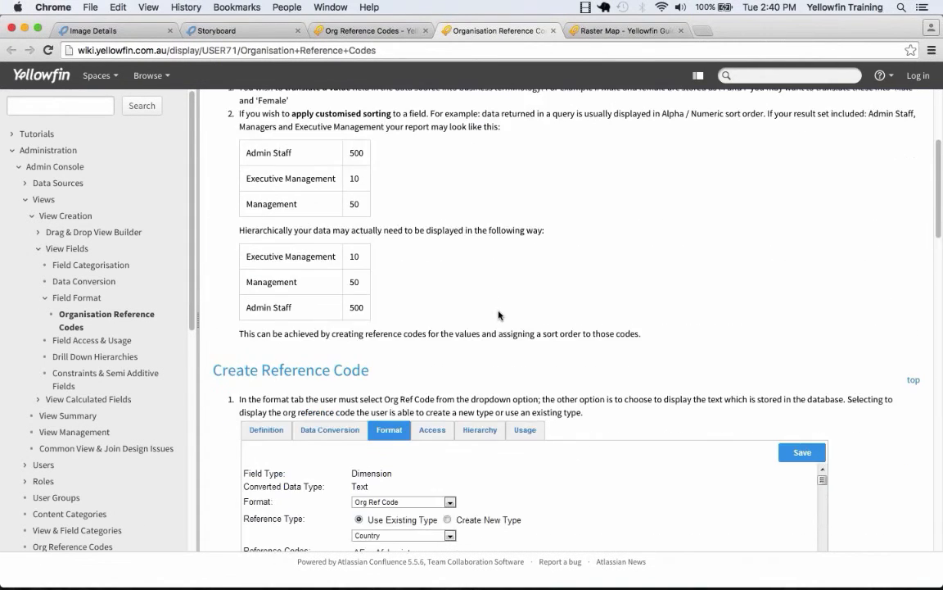
{"action": "scroll", "coordinate": [499, 316], "scroll_direction": "down", "scroll_amount": 8}
{"action": "scroll", "coordinate": [499, 313], "scroll_direction": "down", "scroll_amount": 10}
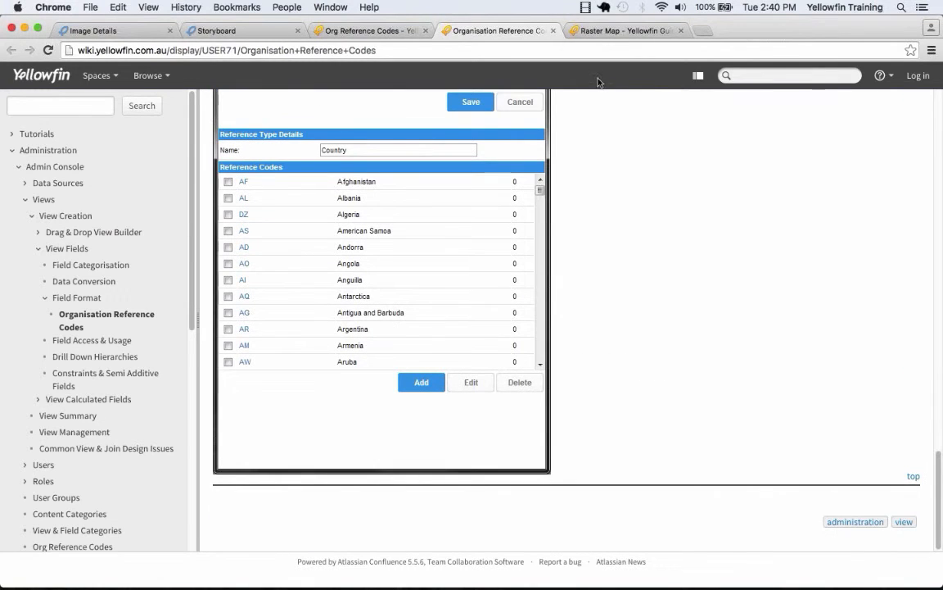
- Skim the Raster Map wiki page on image preparation and map setup, and return to the Broken Bones image details
{"action": "left_click", "coordinate": [606, 30]}
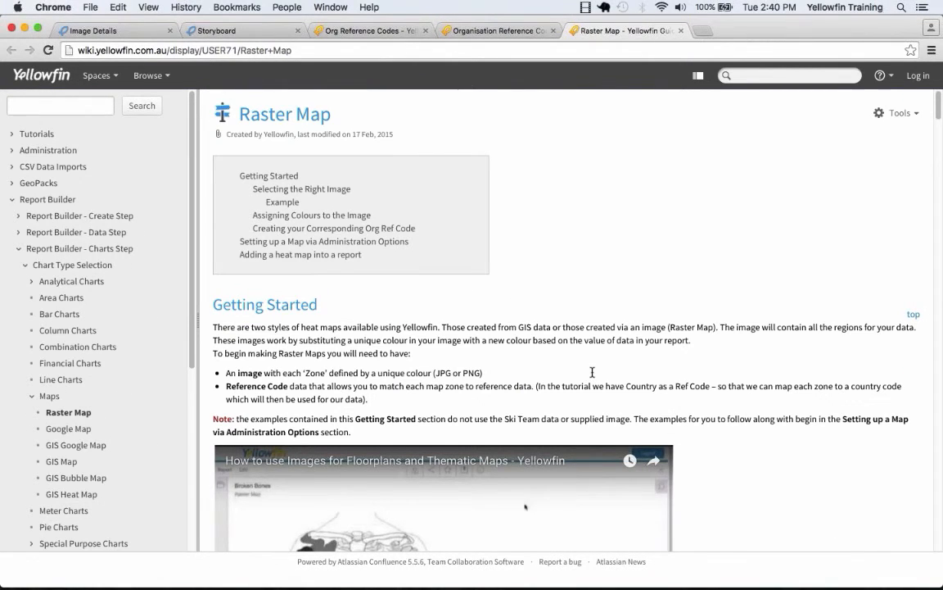
{"action": "scroll", "coordinate": [592, 373], "scroll_direction": "down", "scroll_amount": 1}
{"action": "scroll", "coordinate": [592, 373], "scroll_direction": "down", "scroll_amount": 15}
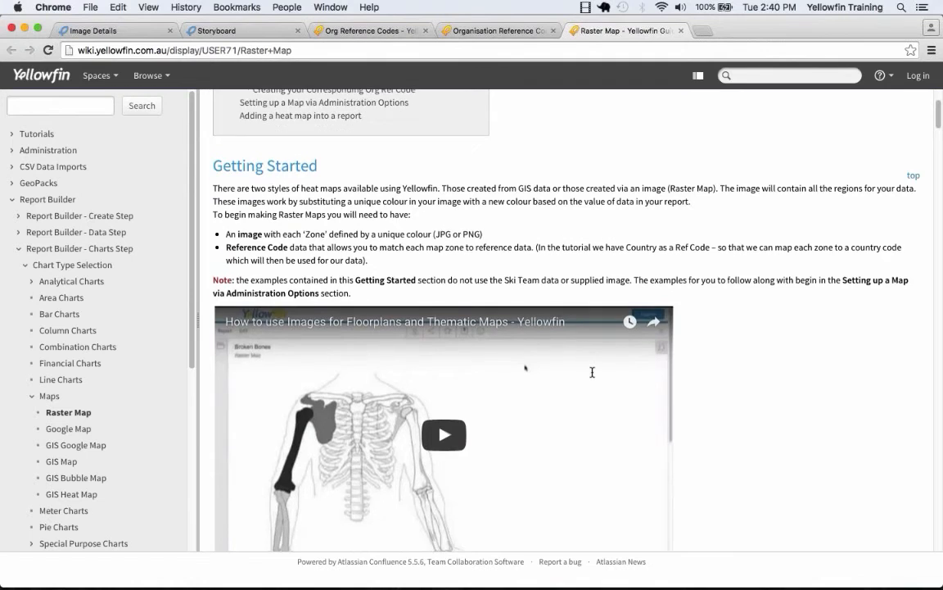
{"action": "scroll", "coordinate": [592, 373], "scroll_direction": "down", "scroll_amount": 20}
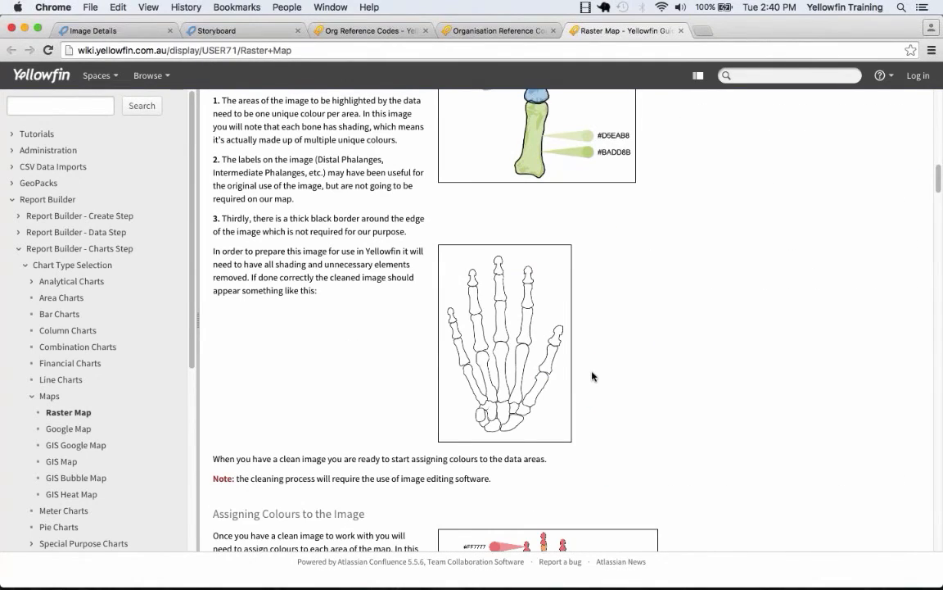
{"action": "scroll", "coordinate": [592, 376], "scroll_direction": "down", "scroll_amount": 20}
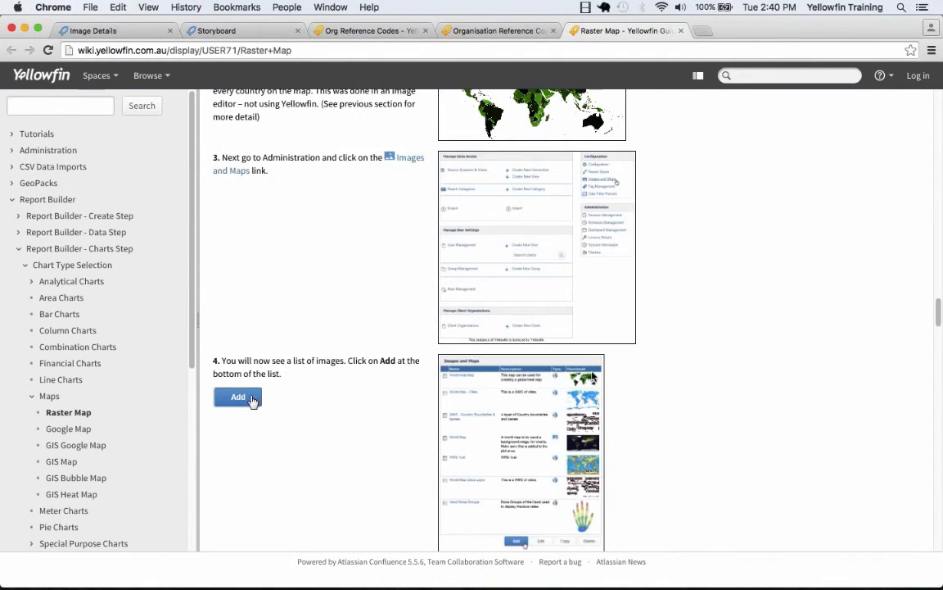
{"action": "scroll", "coordinate": [726, 417], "scroll_direction": "up", "scroll_amount": 12}
{"action": "scroll", "coordinate": [726, 417], "scroll_direction": "up", "scroll_amount": 20}
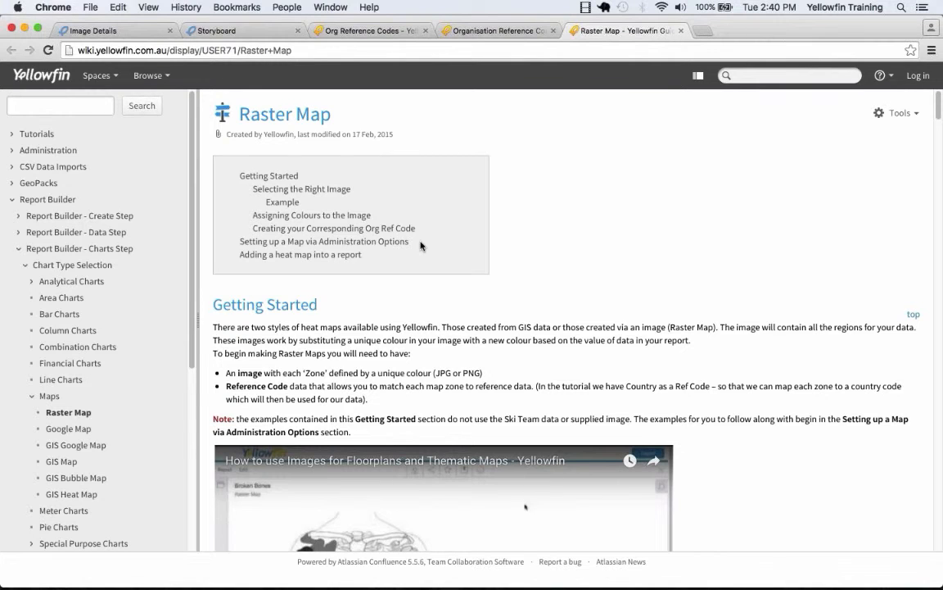
{"action": "left_click", "coordinate": [136, 33]}
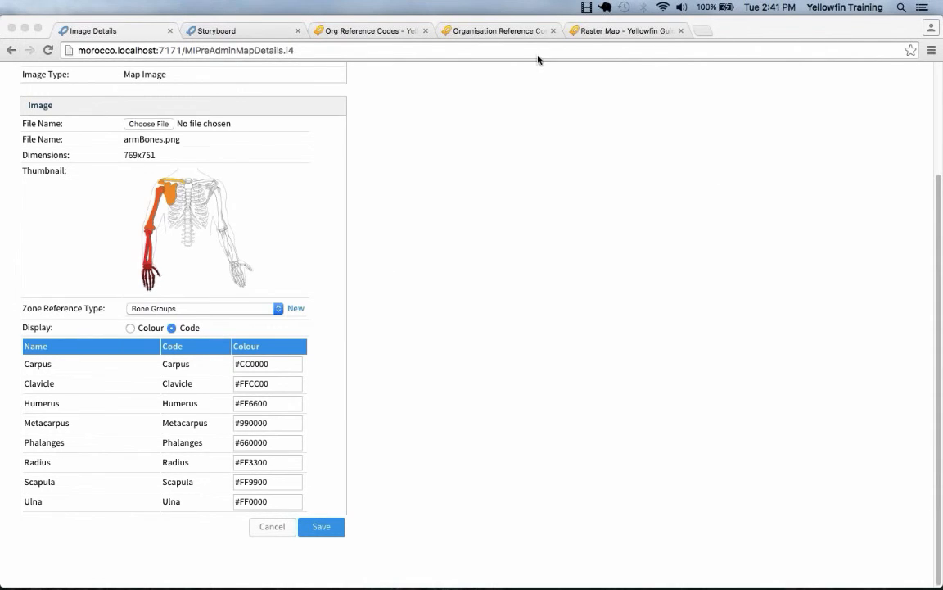
- Search the Yellowfin wiki guide for "dynamic" from the Raster Map page
{"action": "left_click", "coordinate": [604, 32]}
{"action": "left_click", "coordinate": [72, 106]}
{"action": "type", "text": "dy"}
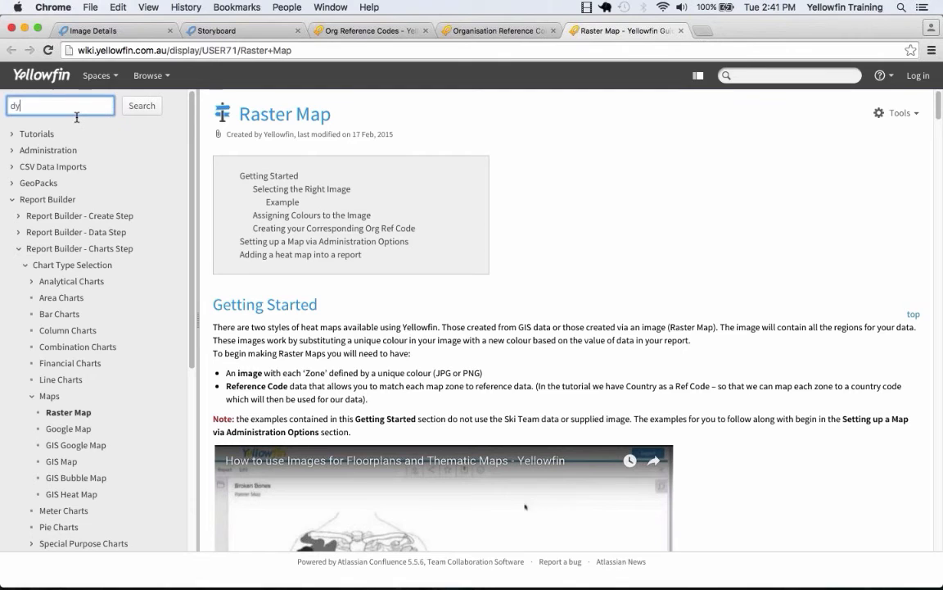
{"action": "type", "text": "namic"}
{"action": "key", "text": "Return"}
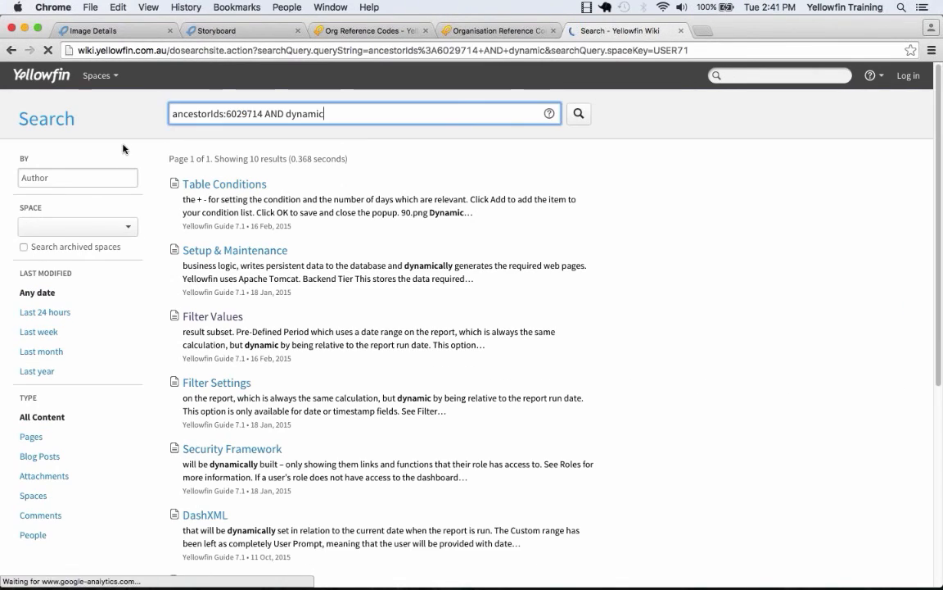
- Open the Table Conditions wiki page and read its Dynamic Conditions section on creating dynamic filter codes
{"action": "left_click", "coordinate": [263, 185]}
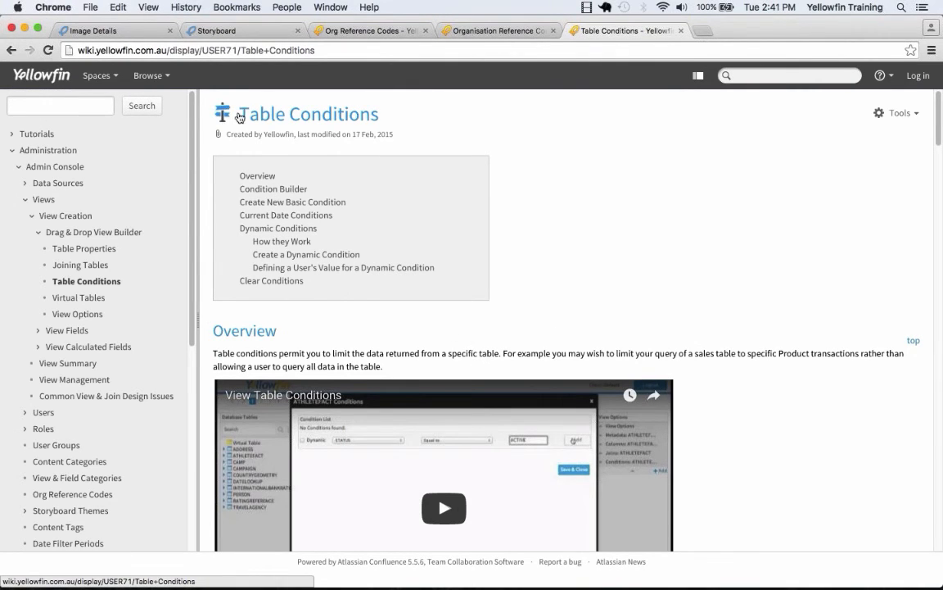
{"action": "left_click", "coordinate": [294, 230]}
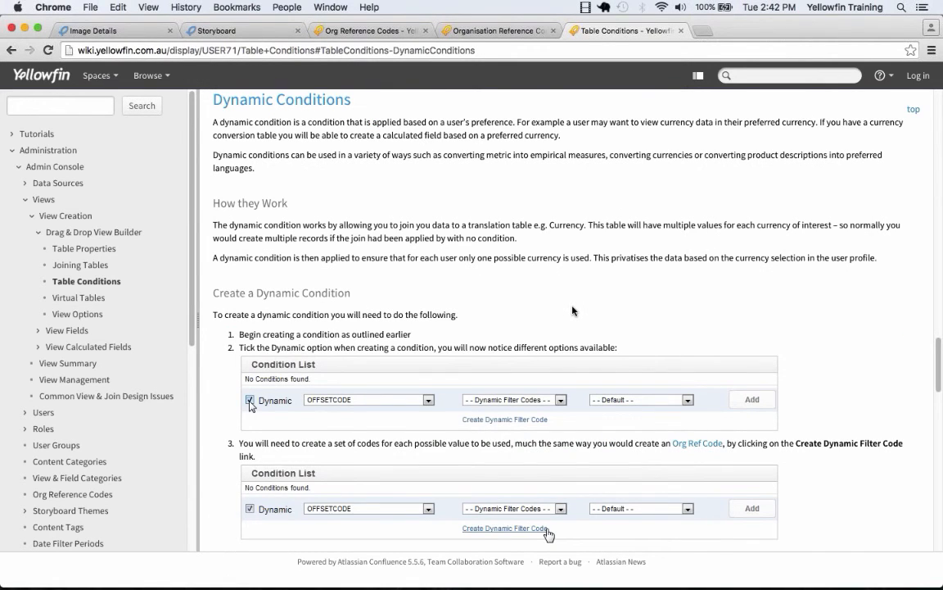
{"action": "scroll", "coordinate": [573, 311], "scroll_direction": "down", "scroll_amount": 5}
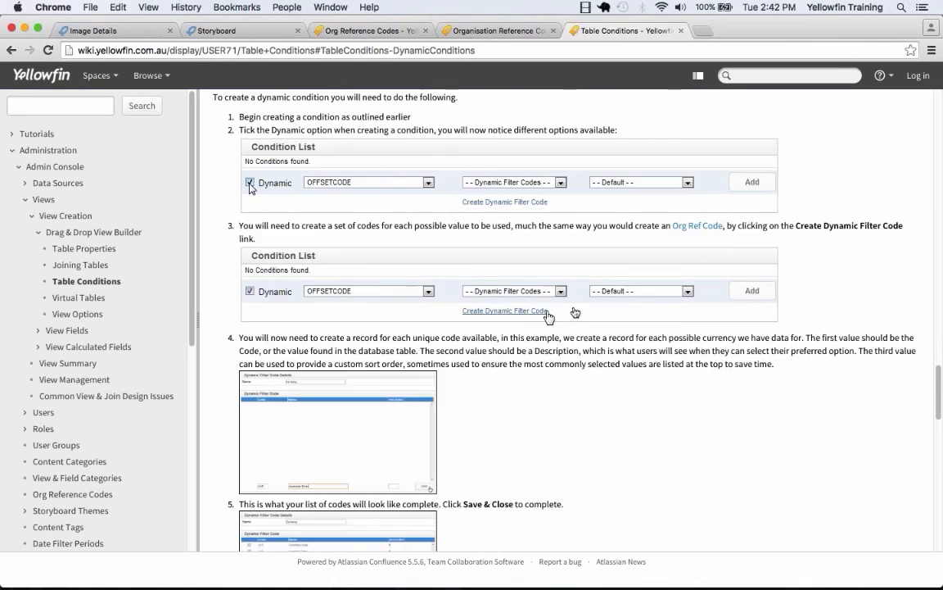
{"action": "scroll", "coordinate": [575, 312], "scroll_direction": "down", "scroll_amount": 6}
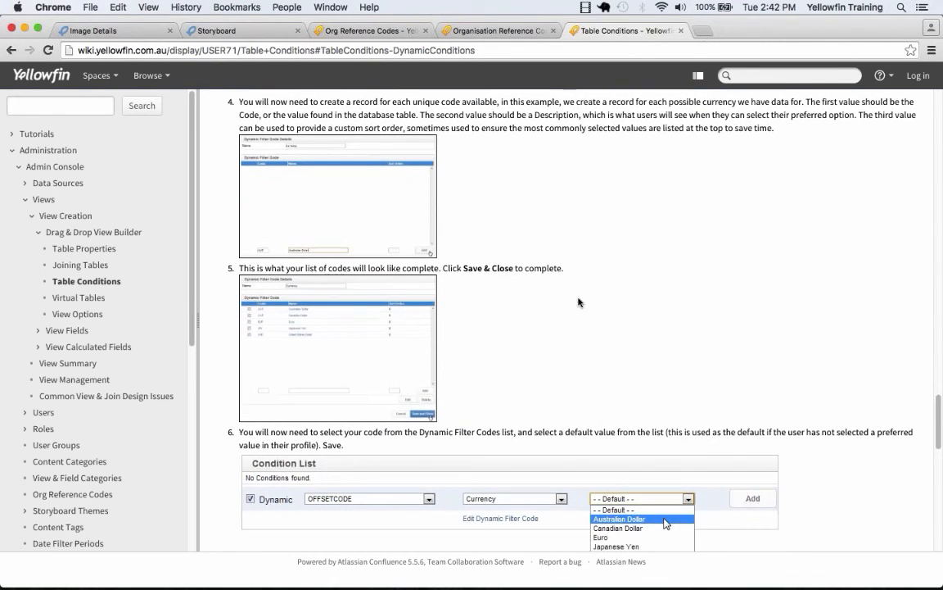